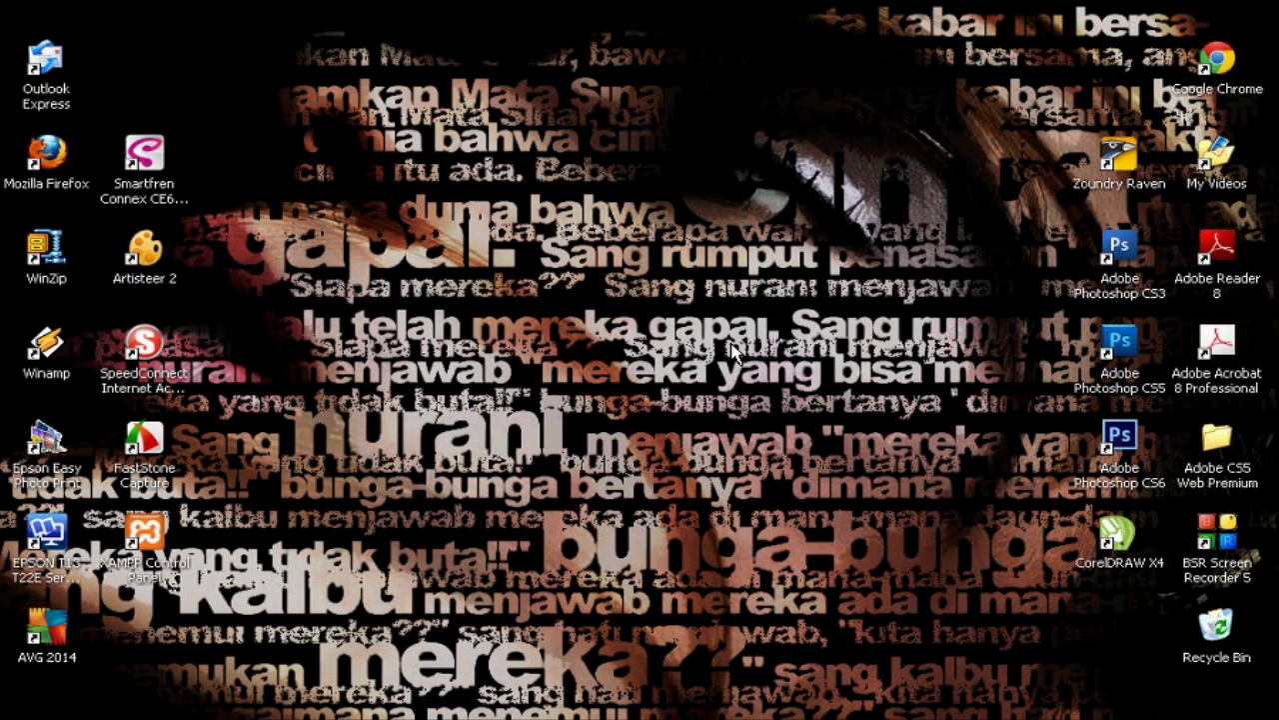
Step: Refresh the Windows XP desktop three times from its right-click menu
right_click(574, 272)
left_click(656, 305)
right_click(518, 274)
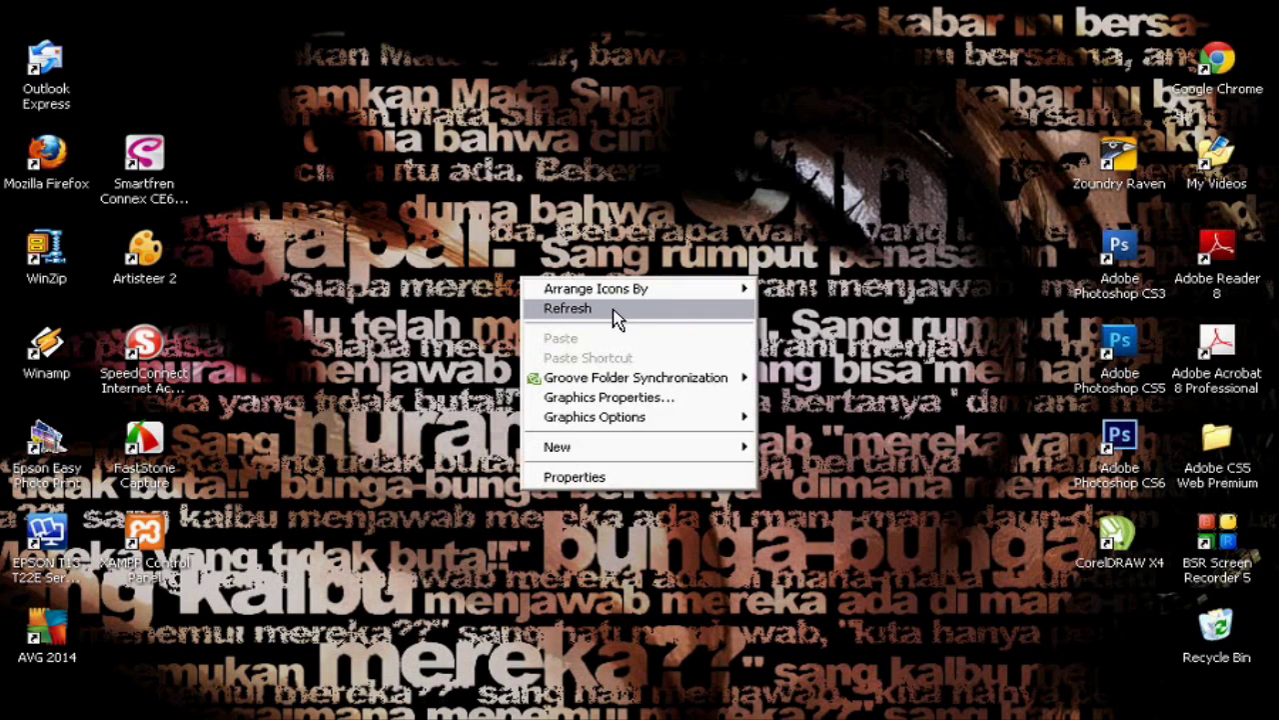
left_click(614, 312)
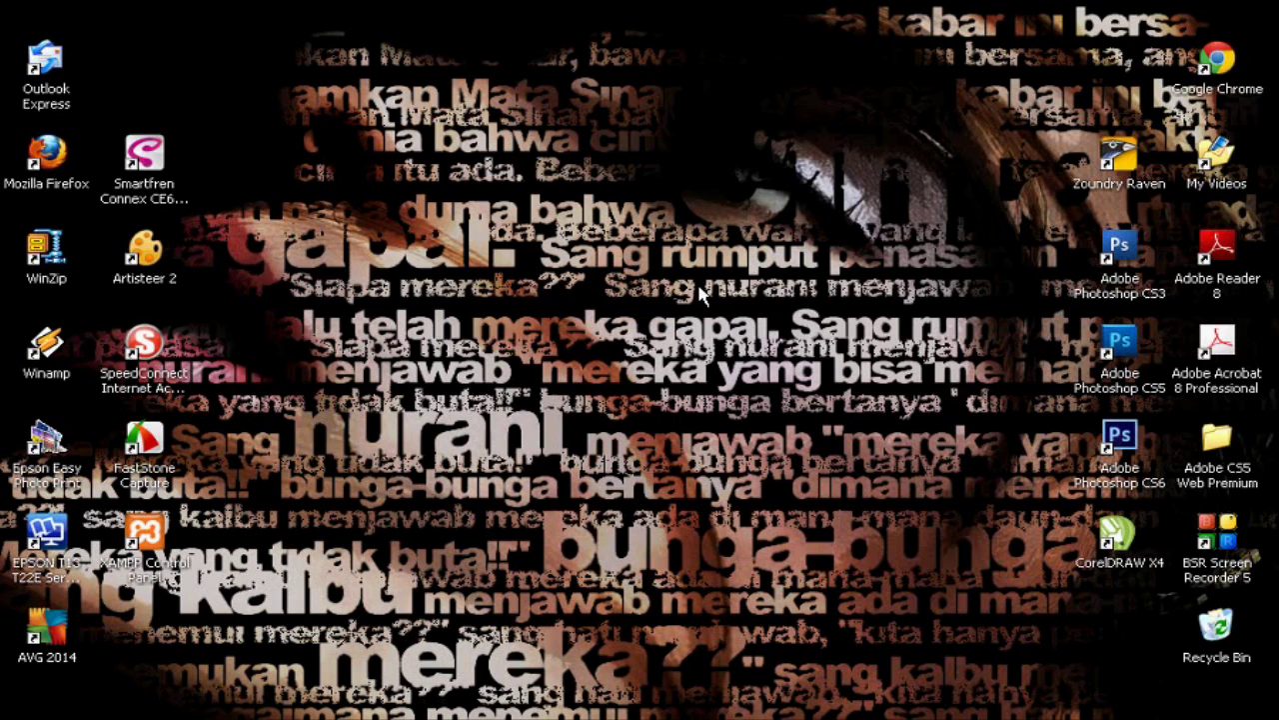
right_click(616, 375)
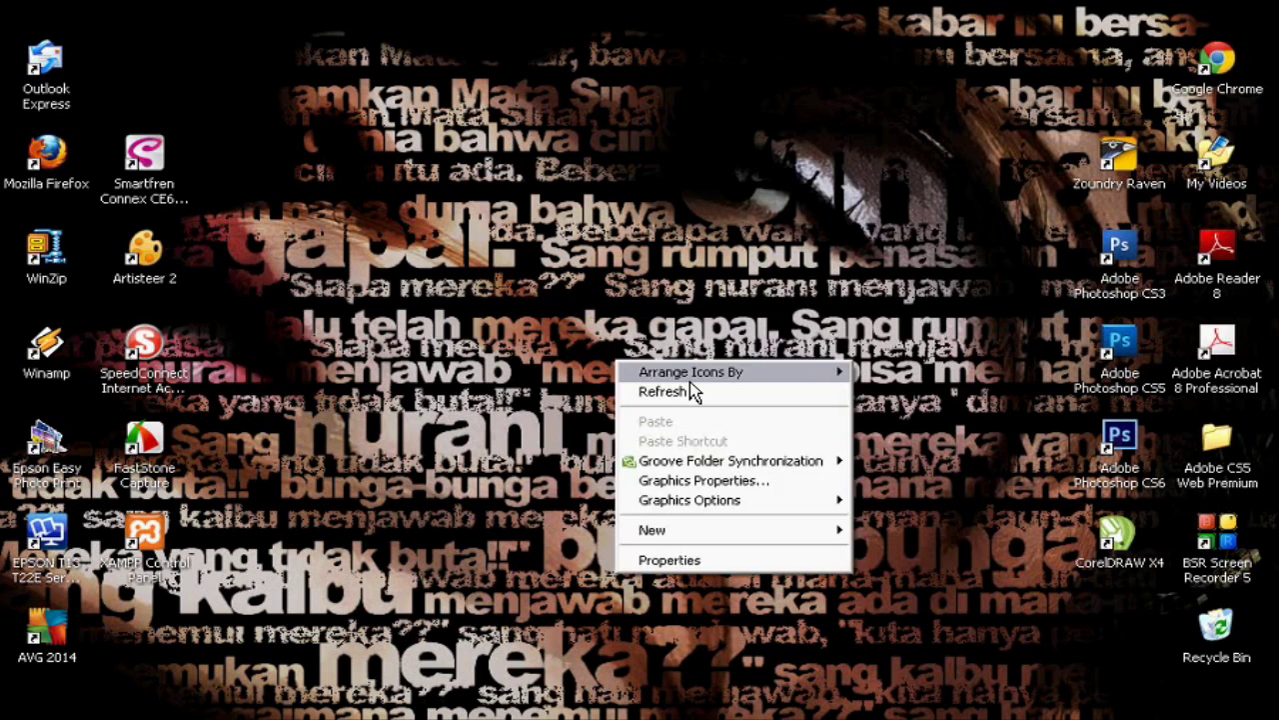
left_click(704, 390)
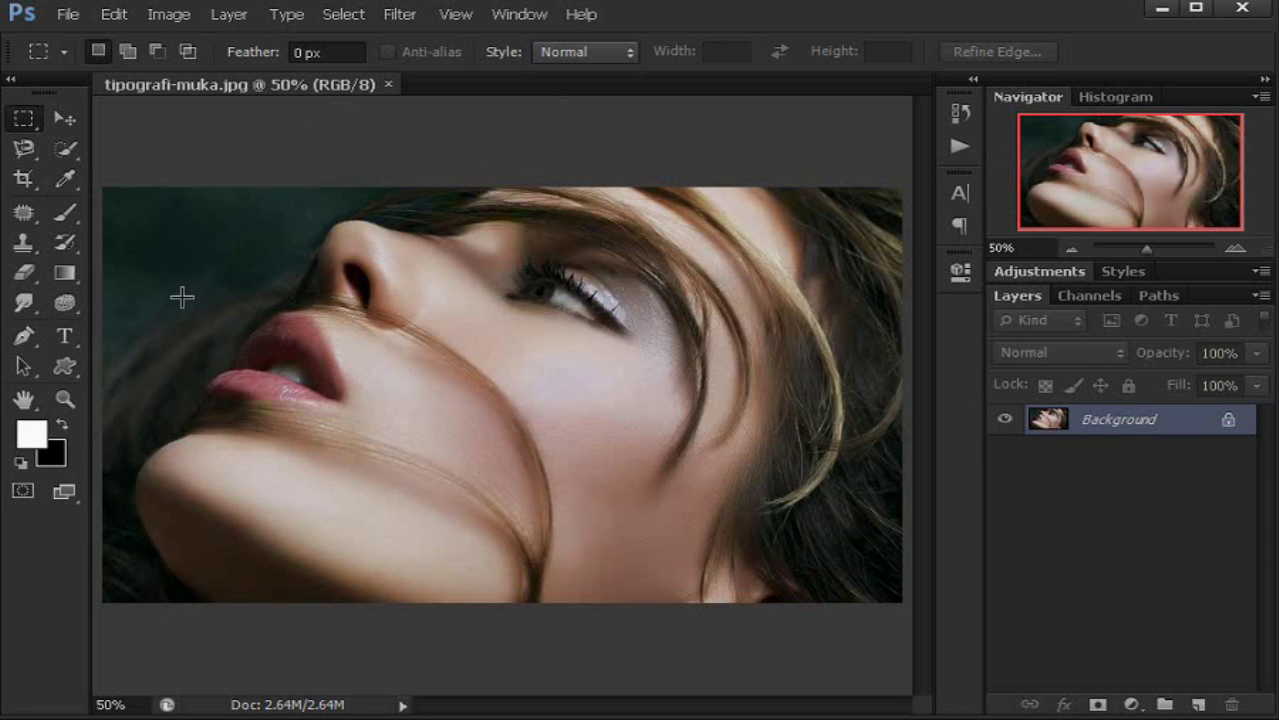
Step: Set the Brush Tool to Soft Round 101 px, 0% hardness, 64% opacity, black foreground
left_click(66, 214)
right_click(72, 224)
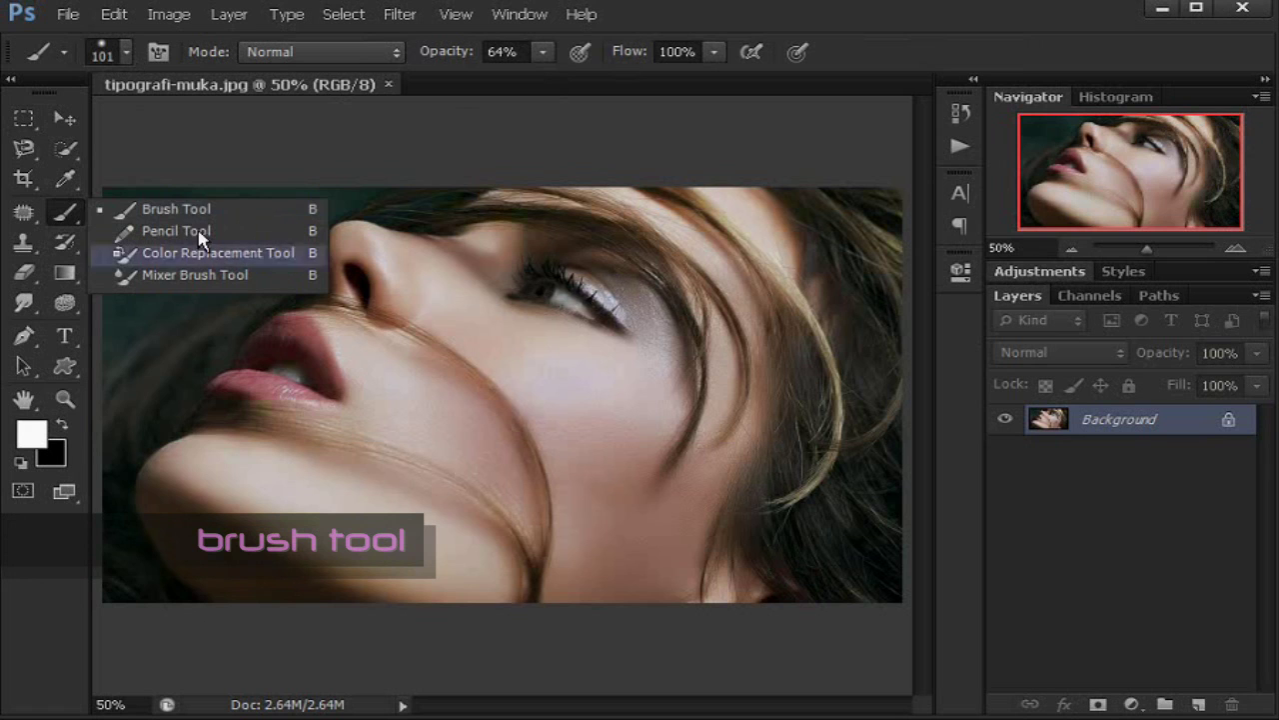
left_click(225, 209)
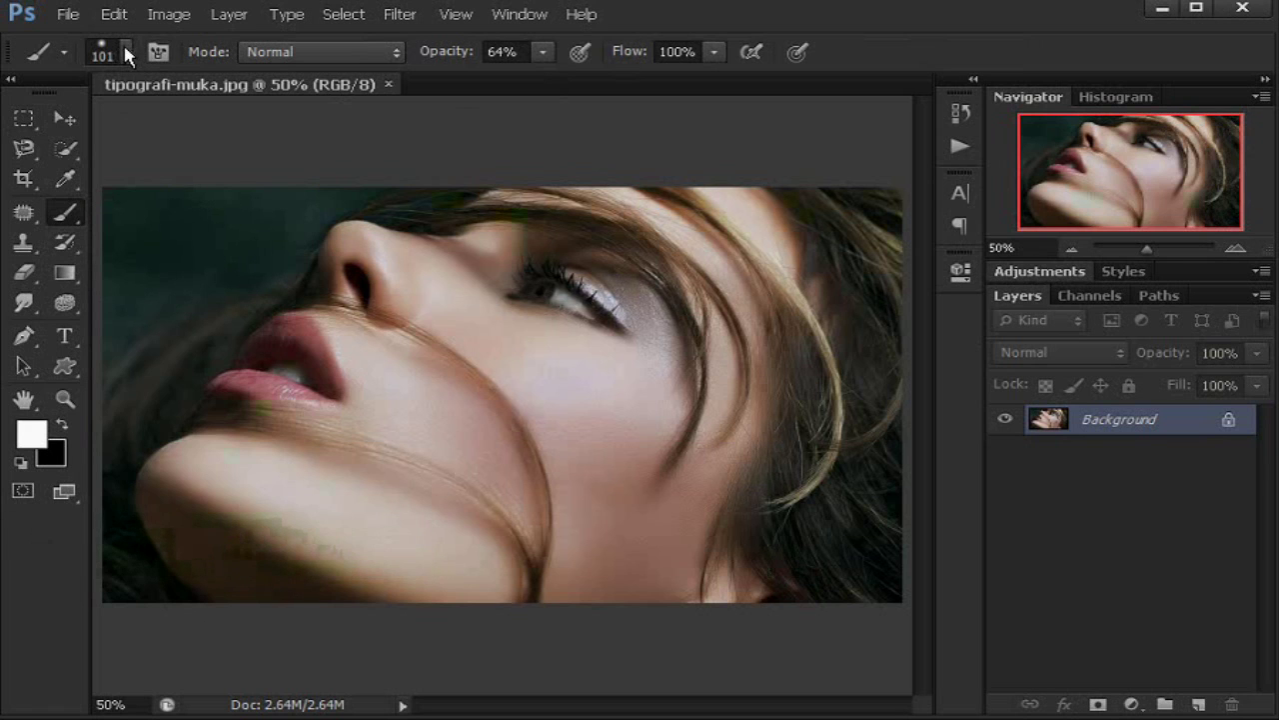
left_click(126, 52)
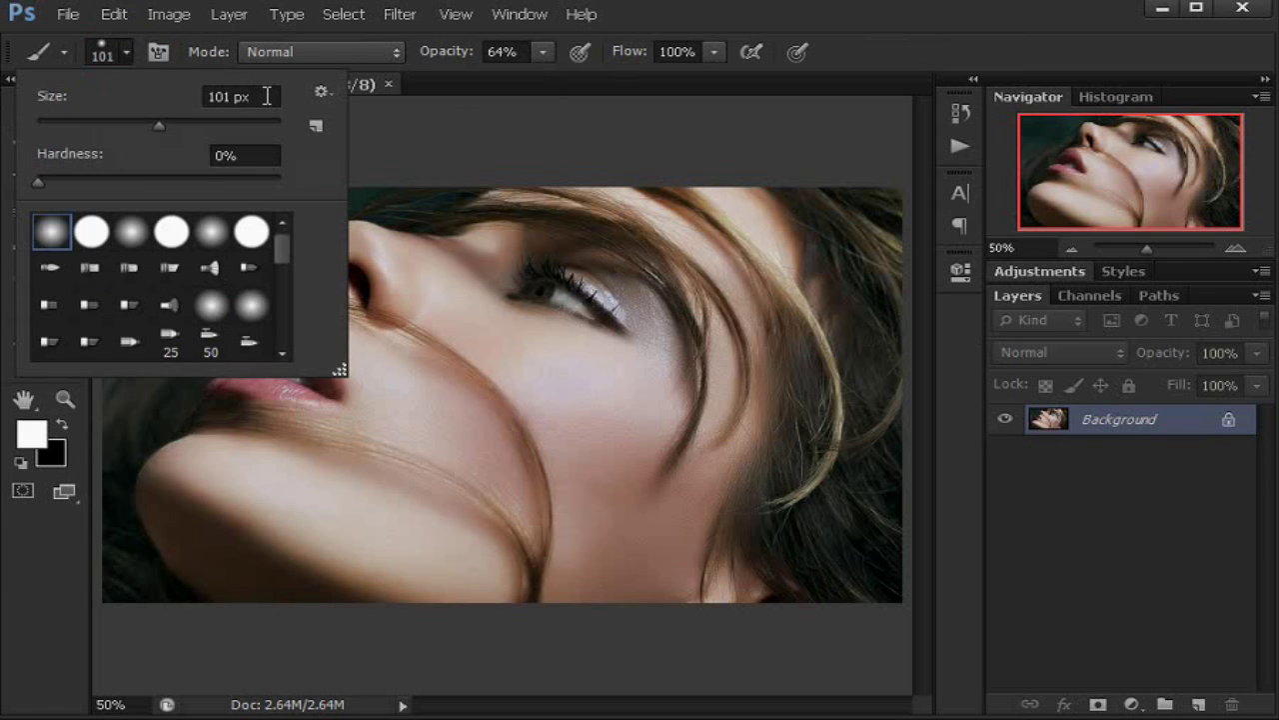
left_click(267, 96)
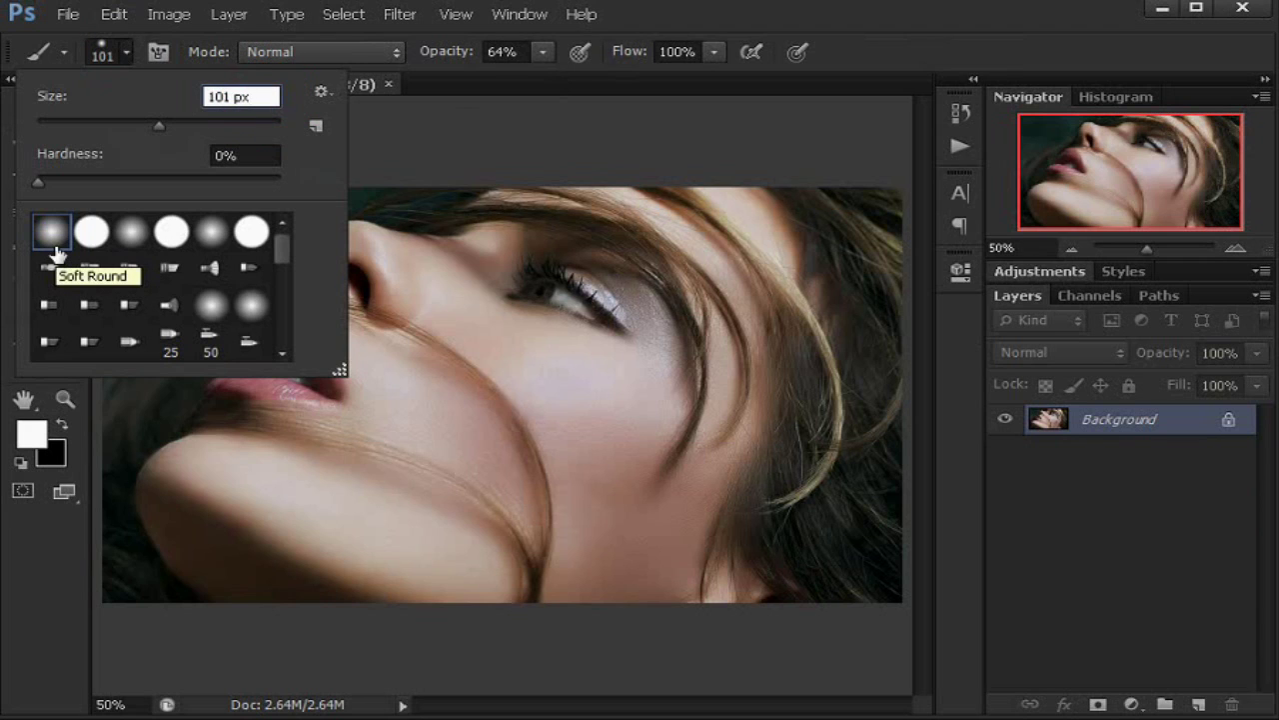
left_click(55, 244)
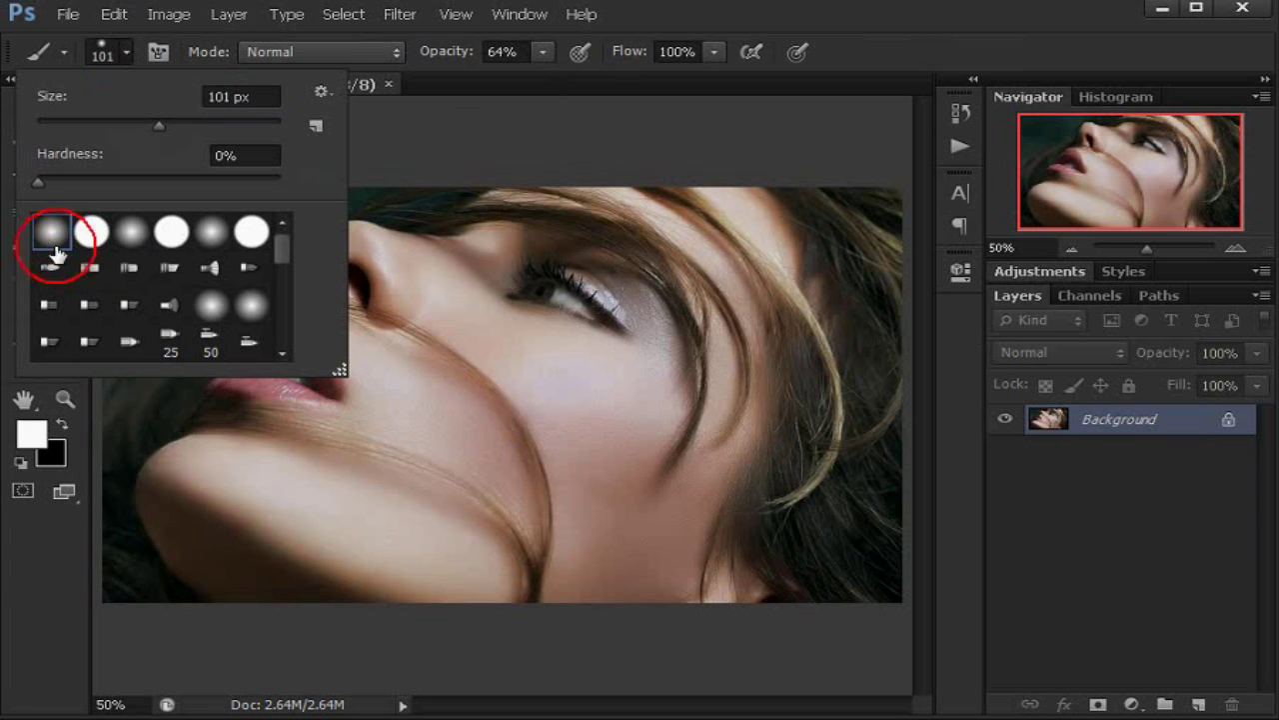
left_click(520, 52)
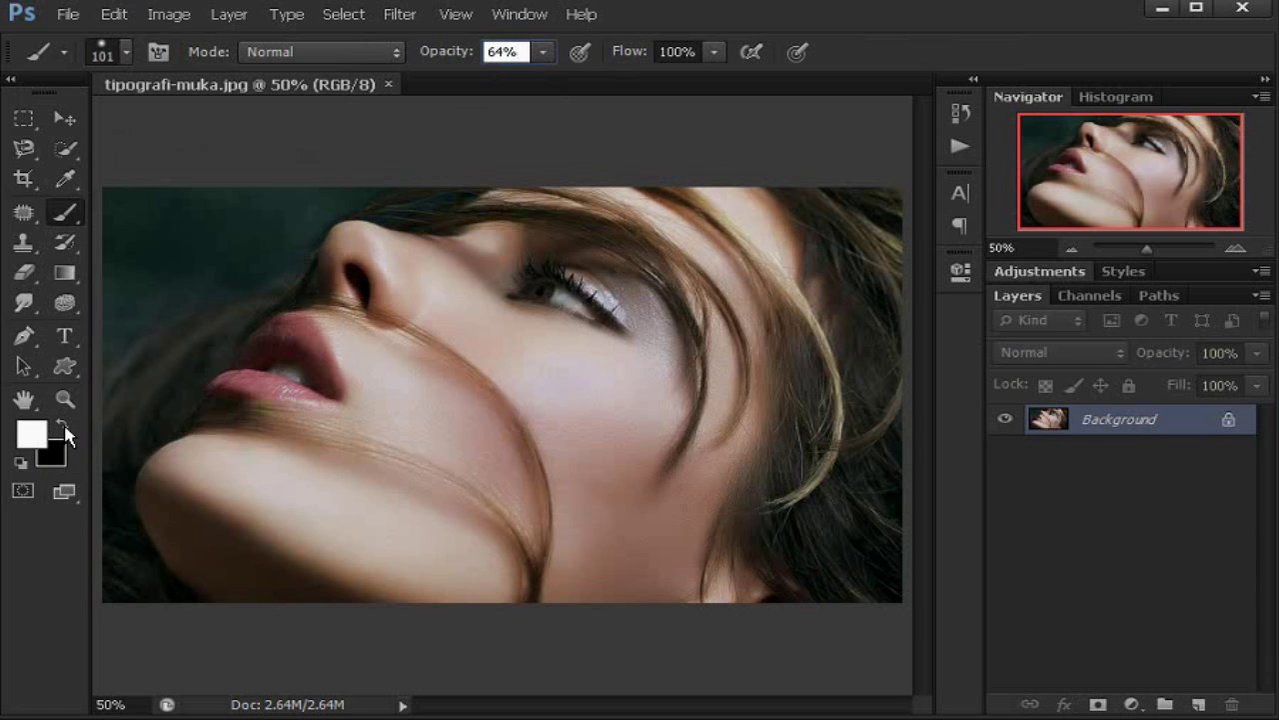
left_click(64, 428)
left_click(44, 436)
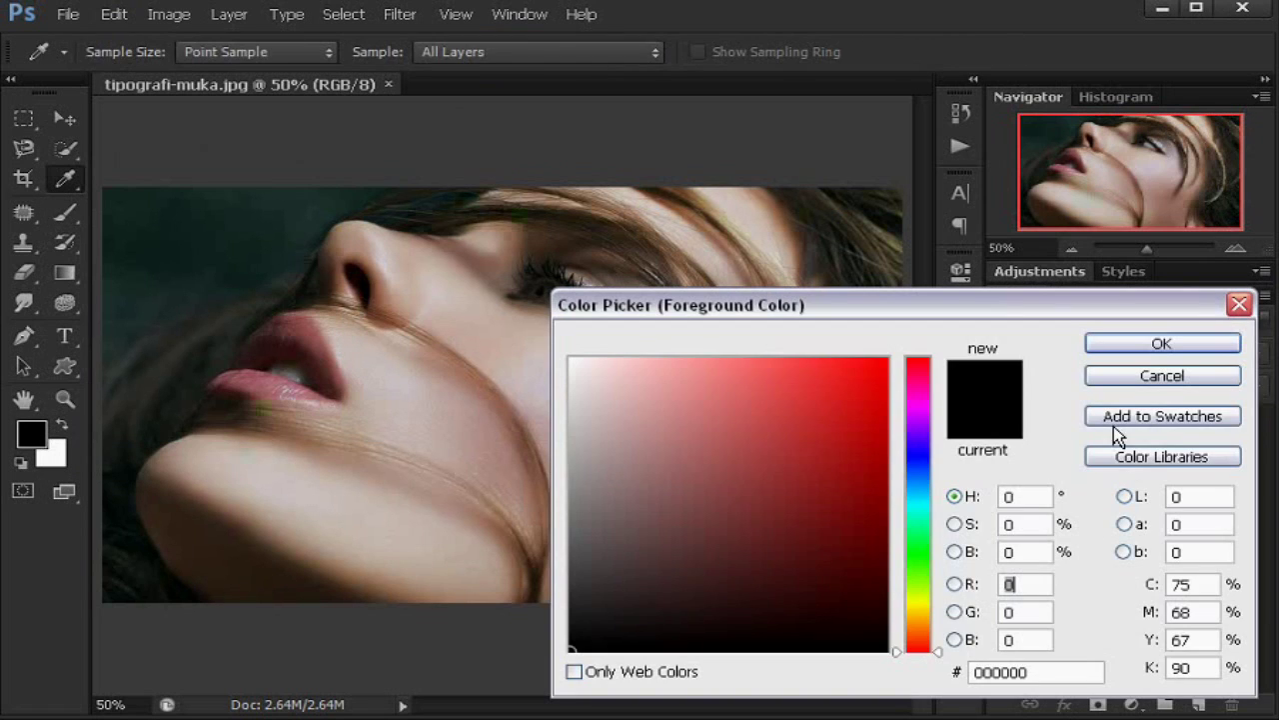
Step: Paint black over the top-left background, lower-left hair and area left of the lips
left_click(1162, 376)
key("b")
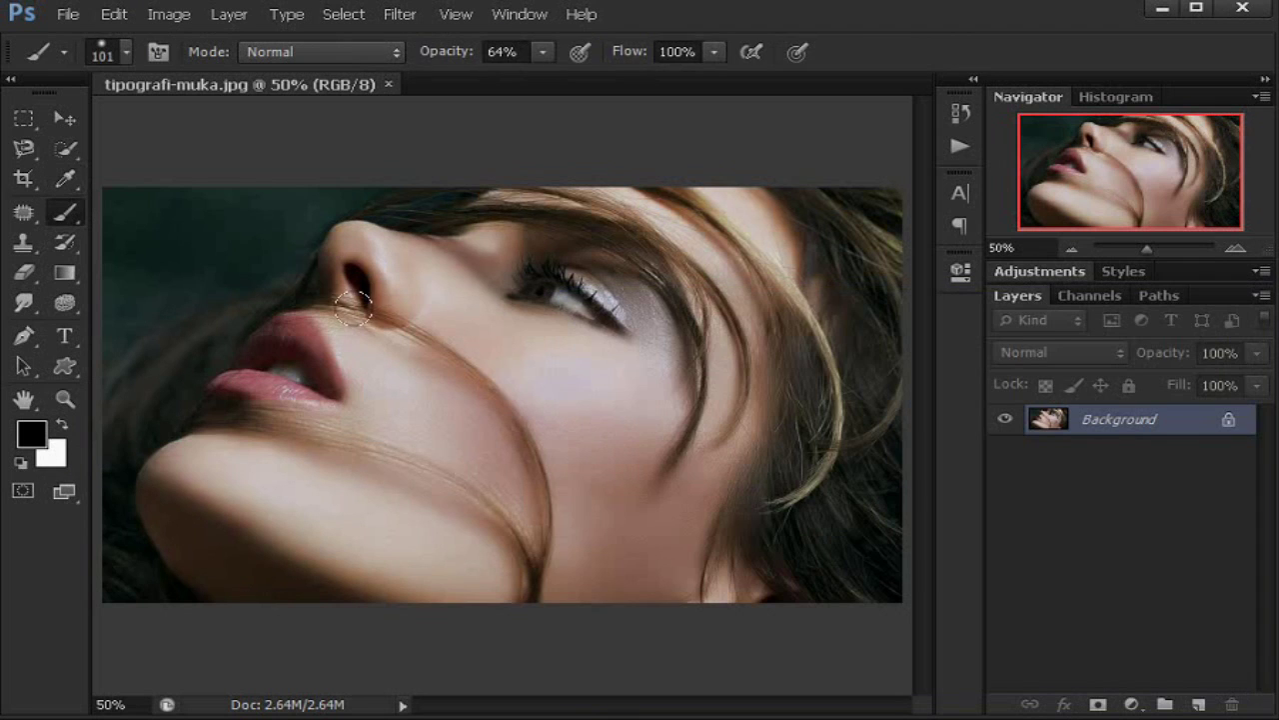
mouse_move(131, 273)
left_mouse_down()
mouse_move(205, 212)
mouse_move(254, 265)
mouse_move(137, 262)
mouse_move(151, 329)
mouse_move(94, 405)
mouse_move(120, 290)
mouse_move(114, 343)
mouse_move(182, 371)
mouse_move(209, 320)
mouse_move(174, 357)
left_mouse_up()
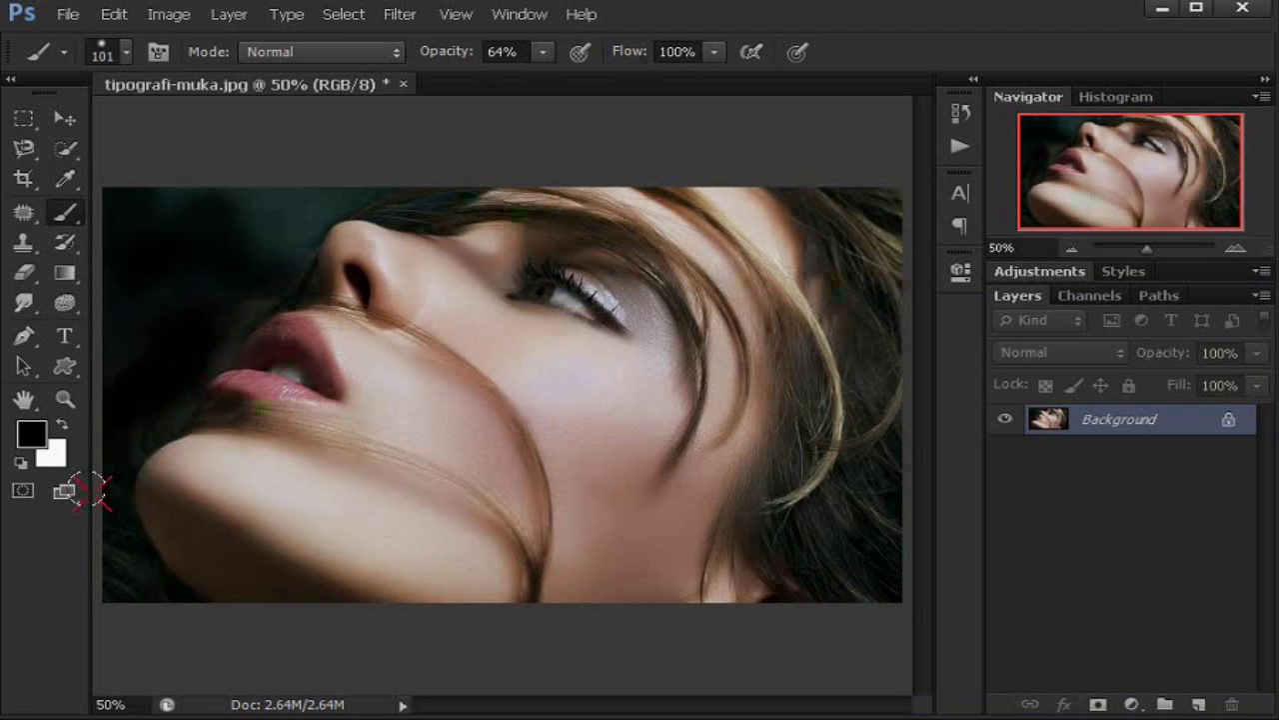
left_click_drag(134, 591, 114, 543)
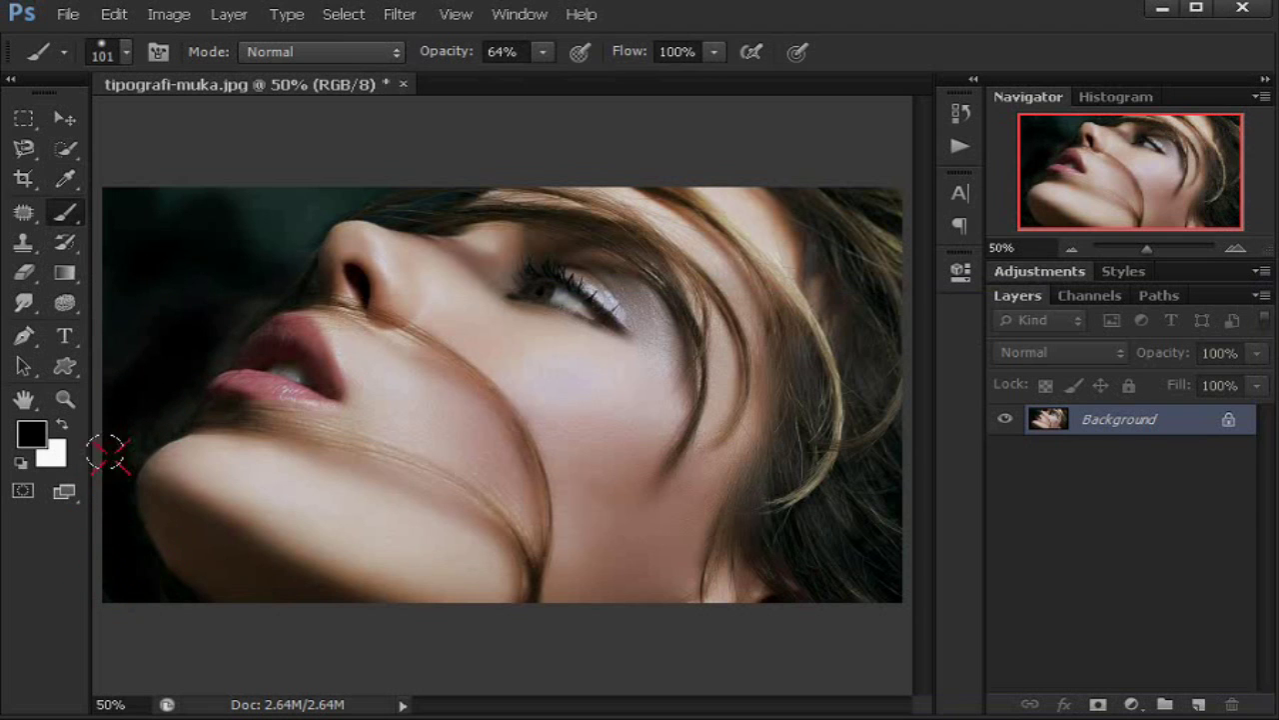
mouse_move(108, 453)
left_mouse_down()
mouse_move(137, 409)
mouse_move(154, 417)
mouse_move(103, 434)
mouse_move(115, 298)
mouse_move(213, 344)
mouse_move(131, 332)
left_mouse_up()
mouse_move(223, 296)
left_mouse_down()
mouse_move(234, 297)
mouse_move(154, 280)
mouse_move(246, 208)
mouse_move(291, 251)
left_mouse_up()
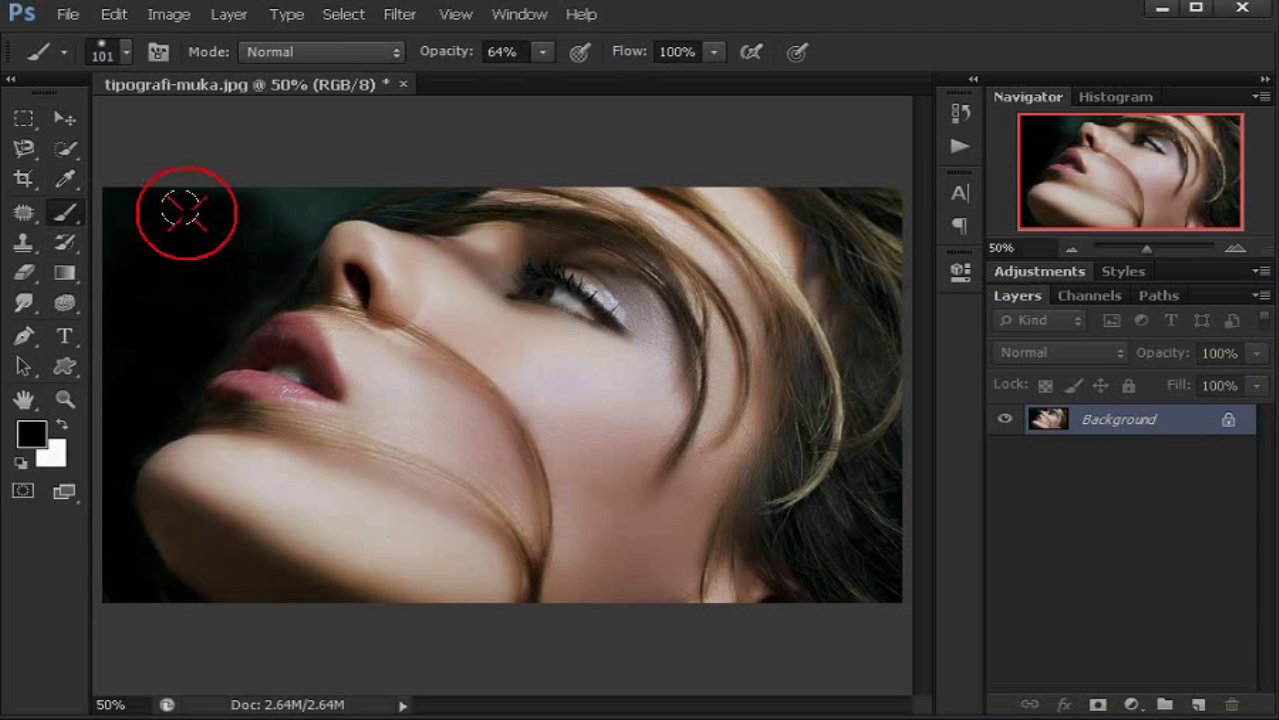
mouse_move(183, 214)
left_mouse_down()
mouse_move(286, 200)
mouse_move(133, 214)
mouse_move(149, 189)
left_mouse_up()
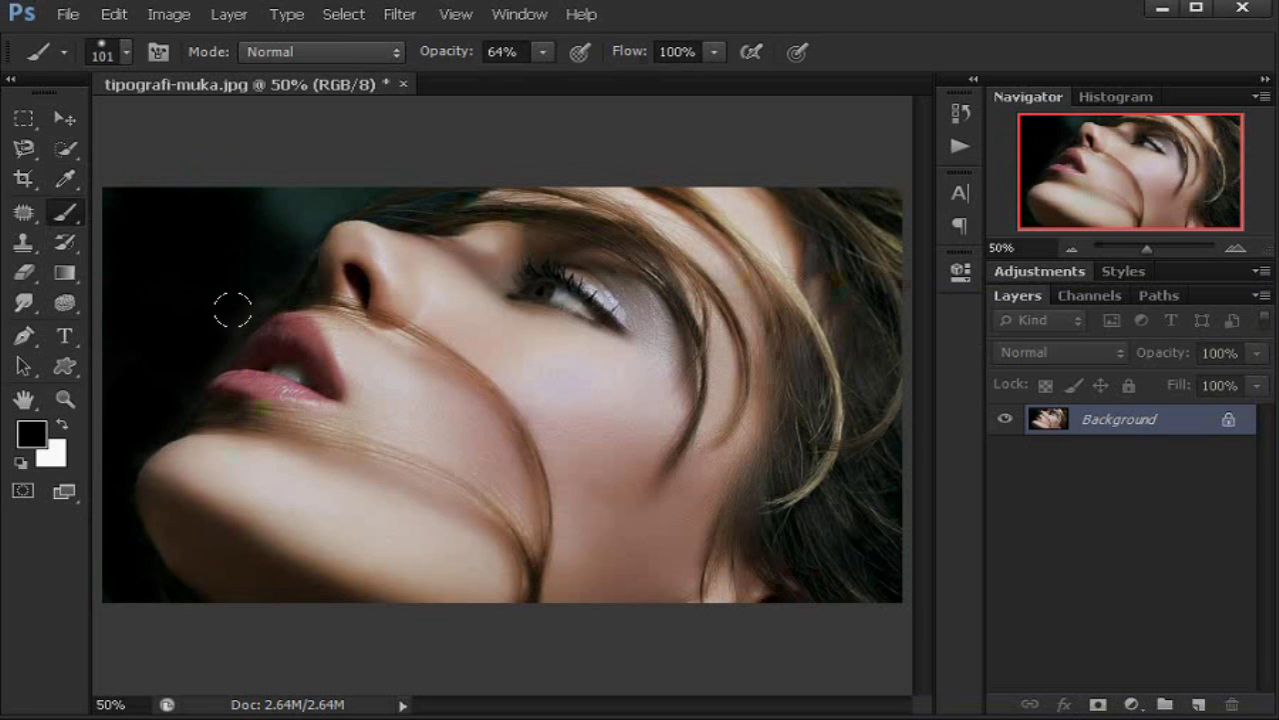
mouse_move(203, 349)
left_mouse_down()
mouse_move(163, 354)
mouse_move(174, 386)
left_mouse_up()
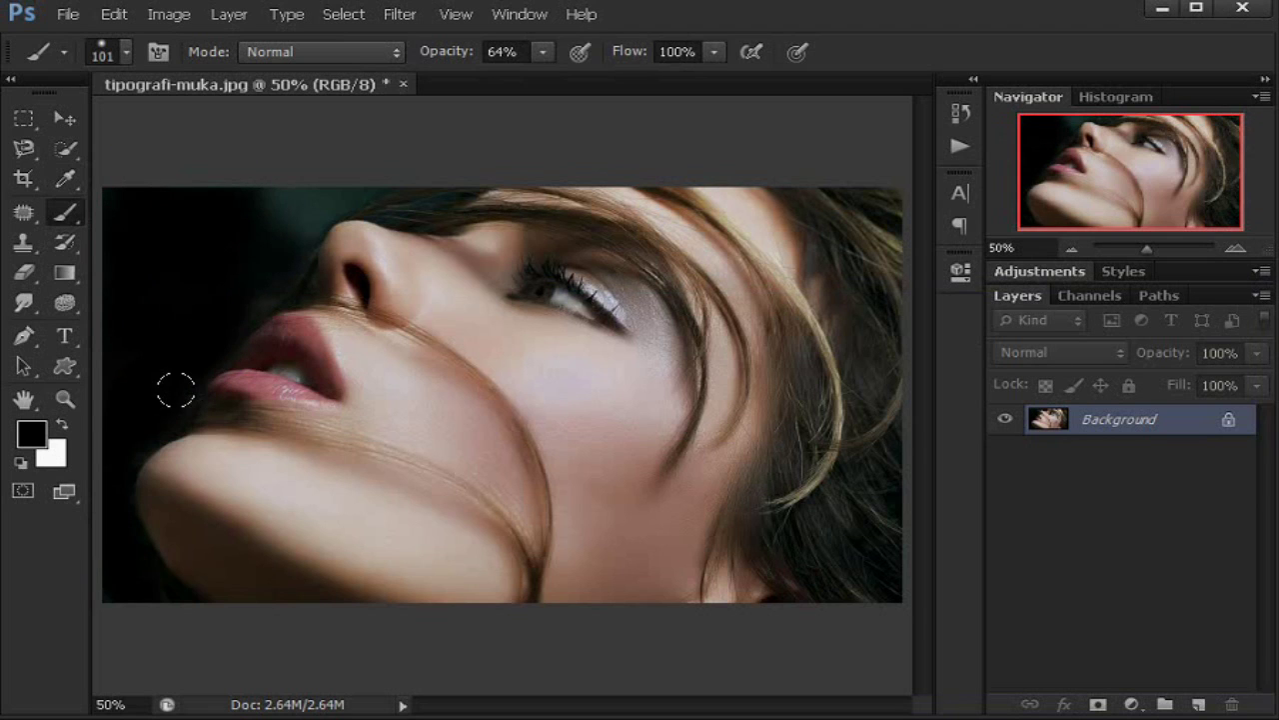
left_click_drag(120, 426, 143, 430)
Step: Paint out the teal background above and beside the nose and beside the lips
left_click(243, 291)
left_click(209, 249)
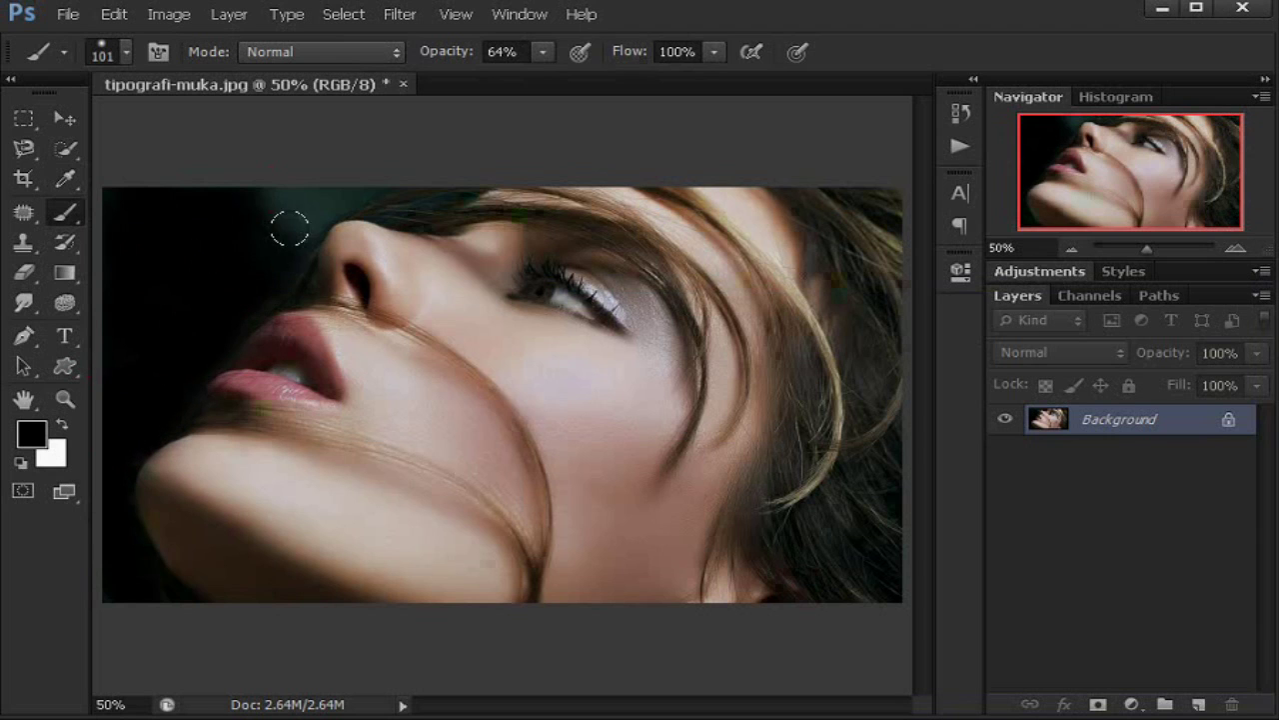
left_click(308, 179)
left_click_drag(304, 178, 274, 183)
left_click_drag(371, 180, 286, 223)
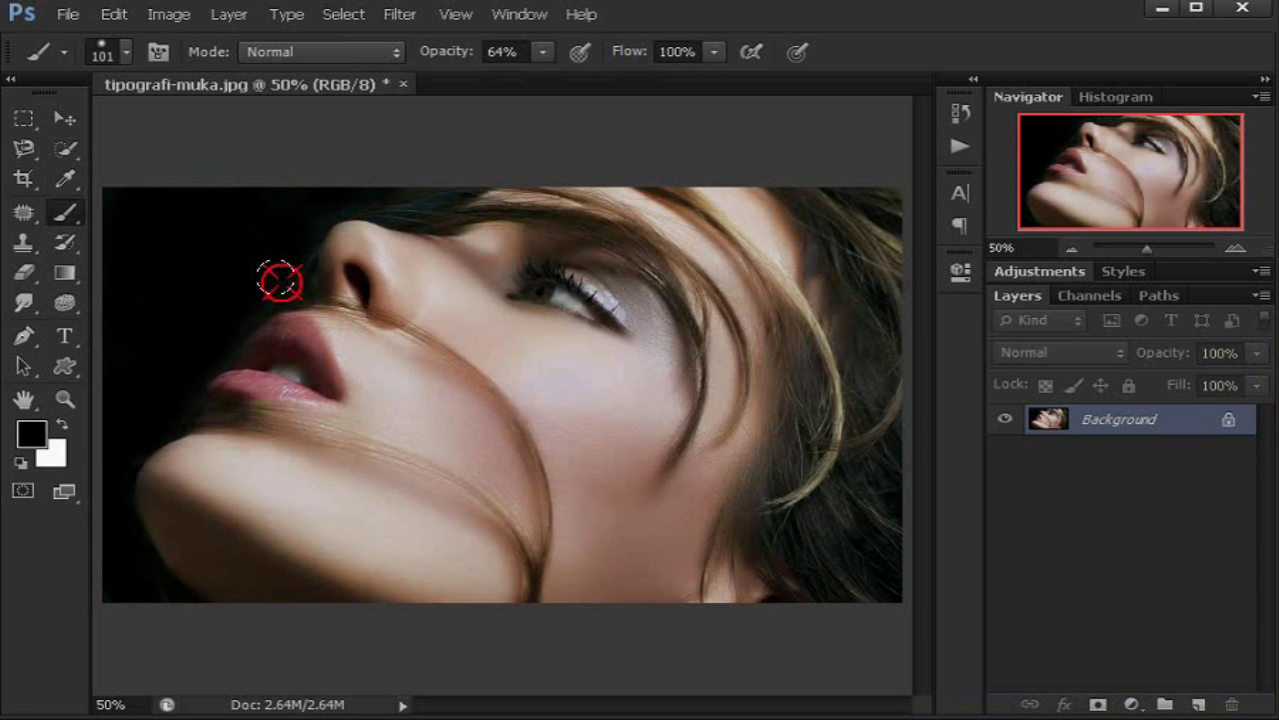
left_click_drag(280, 276, 234, 300)
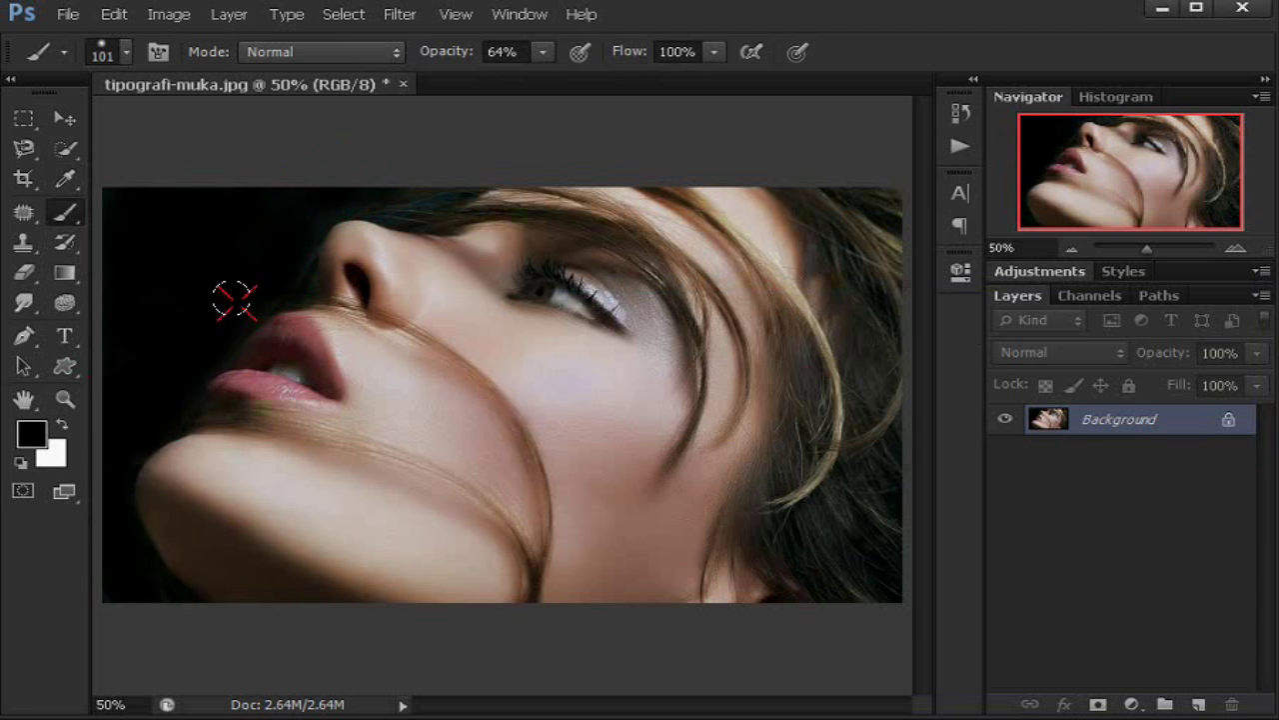
left_click(403, 197)
left_click(348, 207)
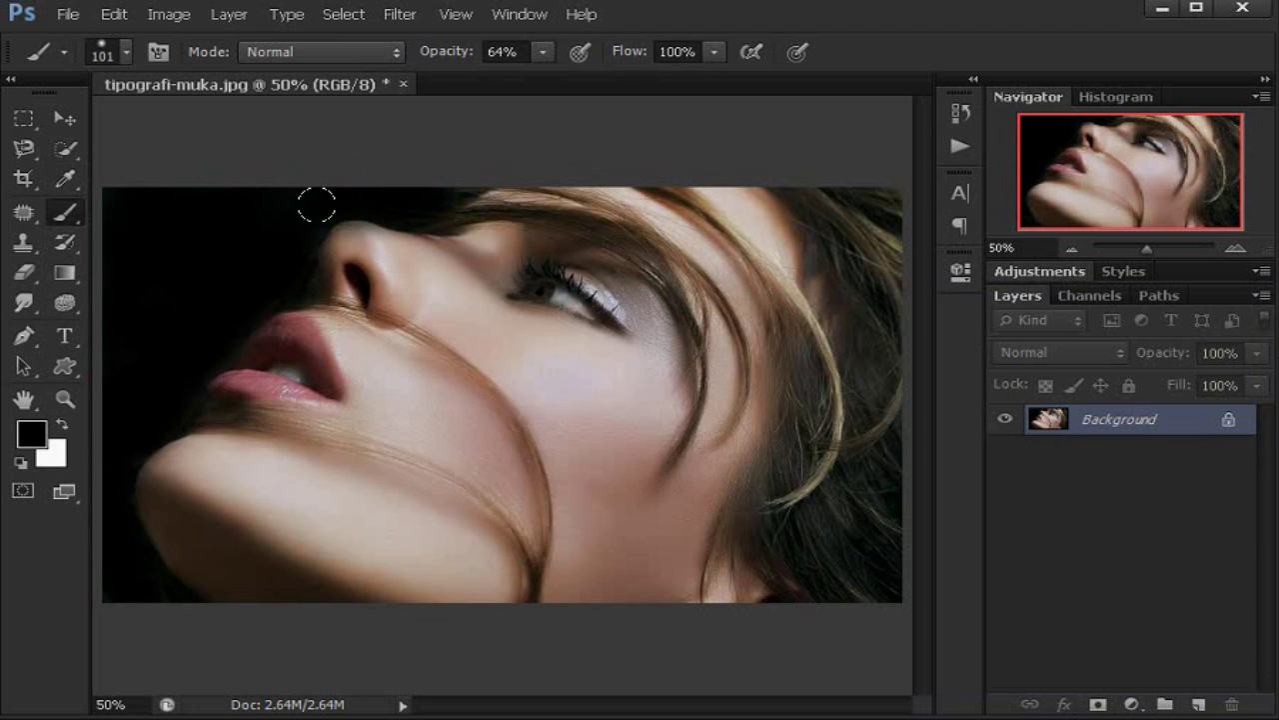
left_click(289, 243)
left_click(236, 302)
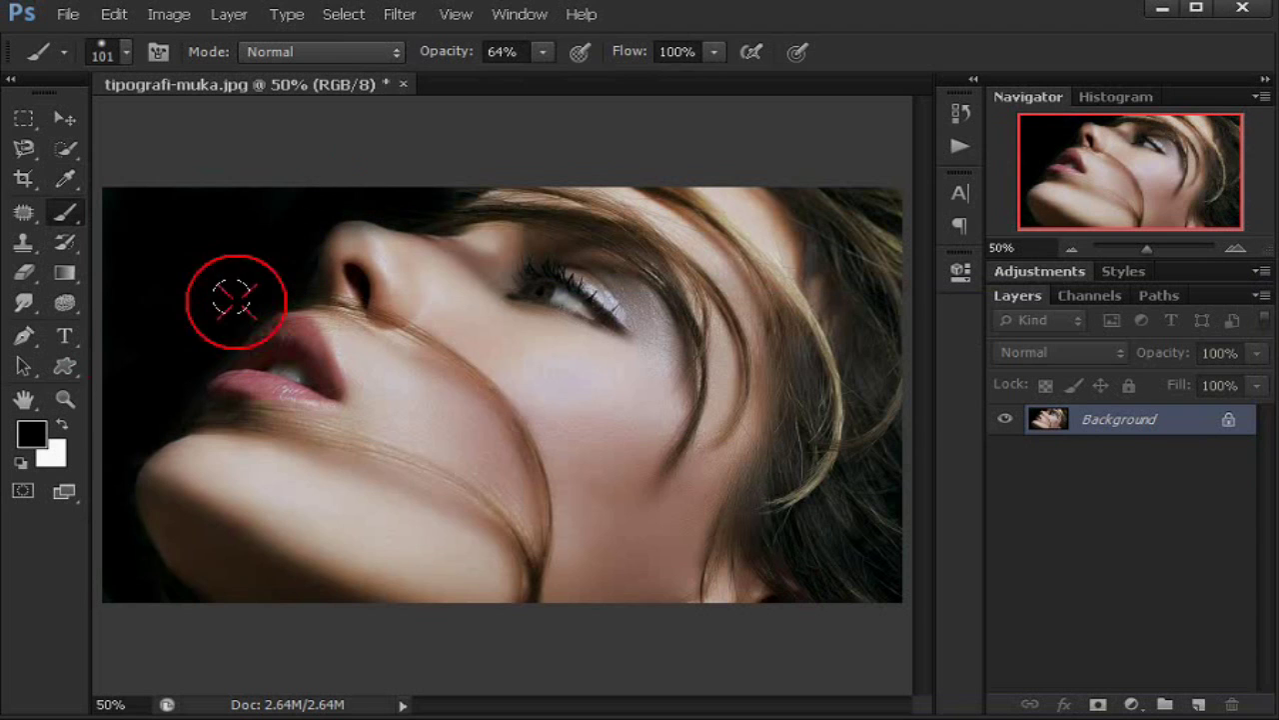
left_click(217, 346)
Step: Touch up remaining background spots along the left edge, near the lips and above the nose
left_click(114, 223)
left_click(128, 374)
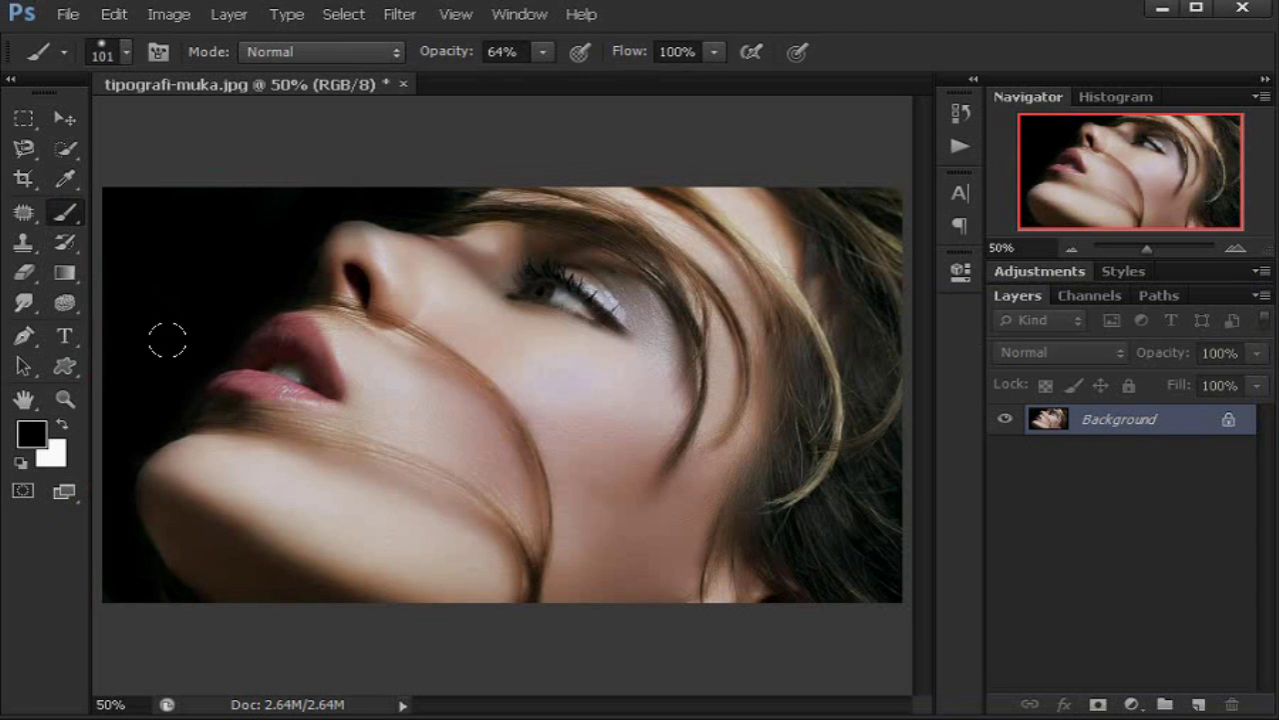
left_click(169, 399)
left_click(200, 343)
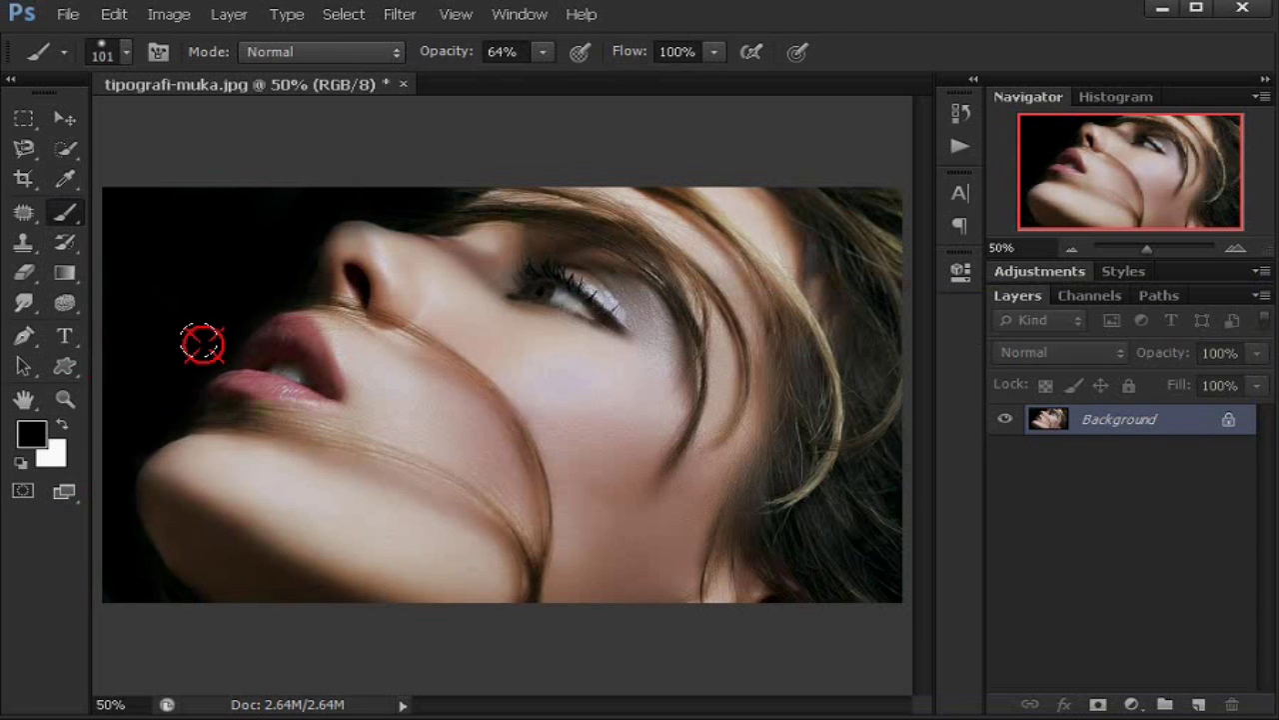
left_click(251, 251)
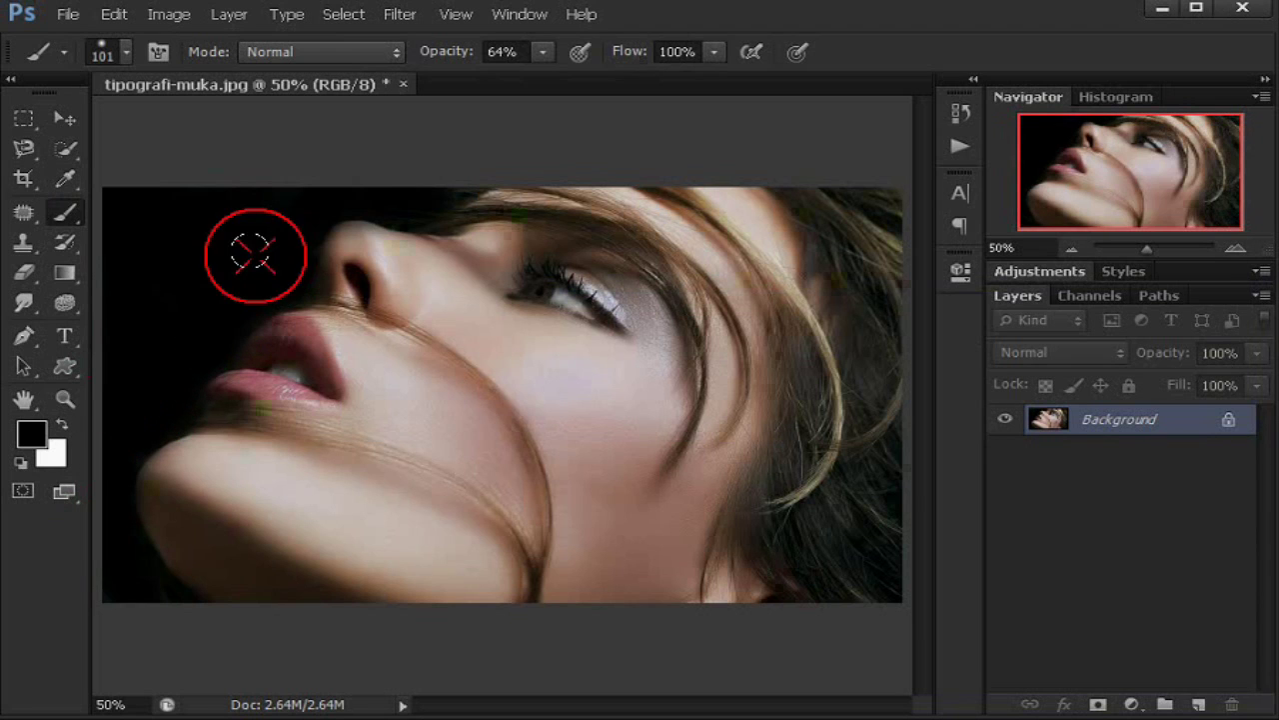
left_click(286, 249)
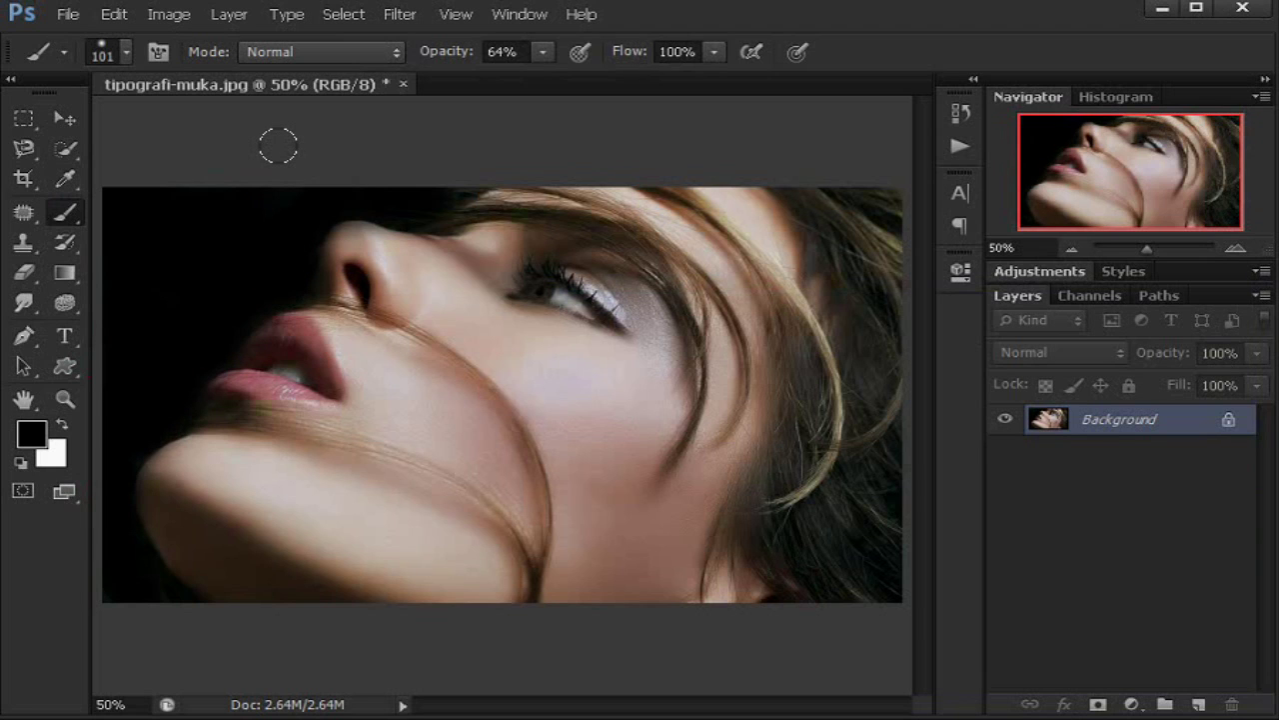
left_click(183, 348)
left_click(234, 277)
left_click(366, 191)
left_click_drag(131, 334, 131, 273)
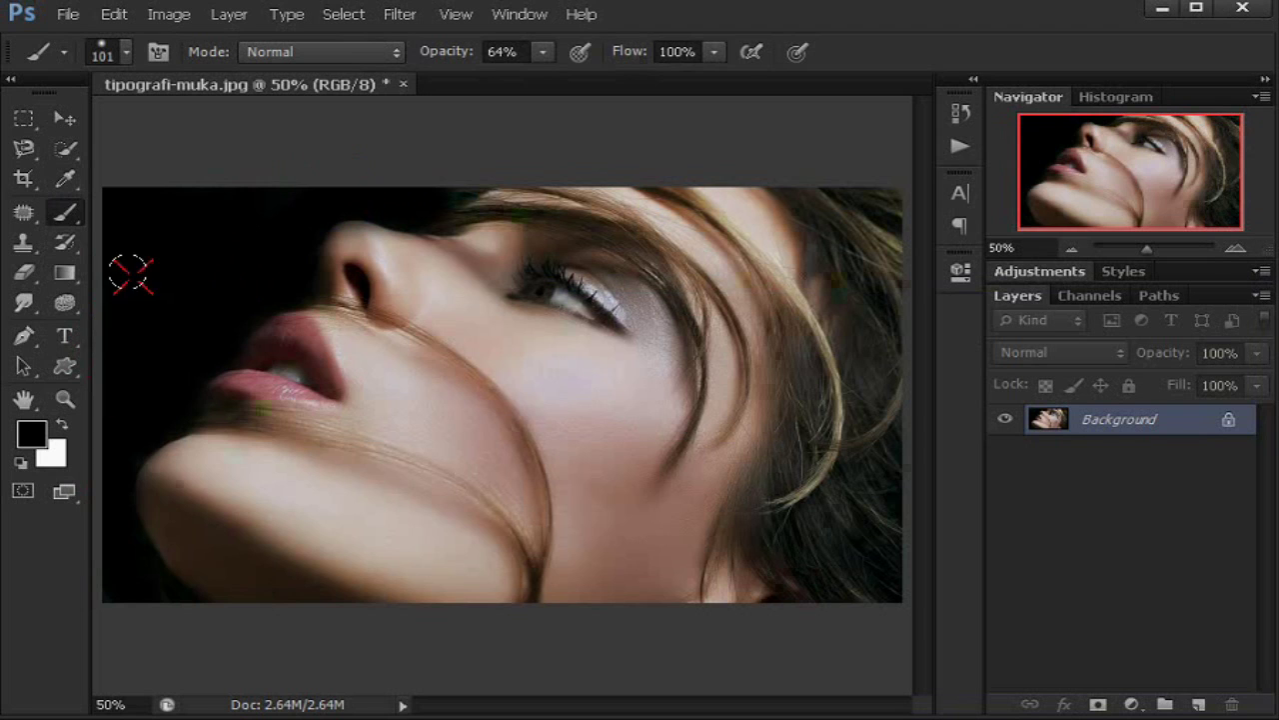
left_click(194, 417)
left_click(314, 177)
left_click(275, 270)
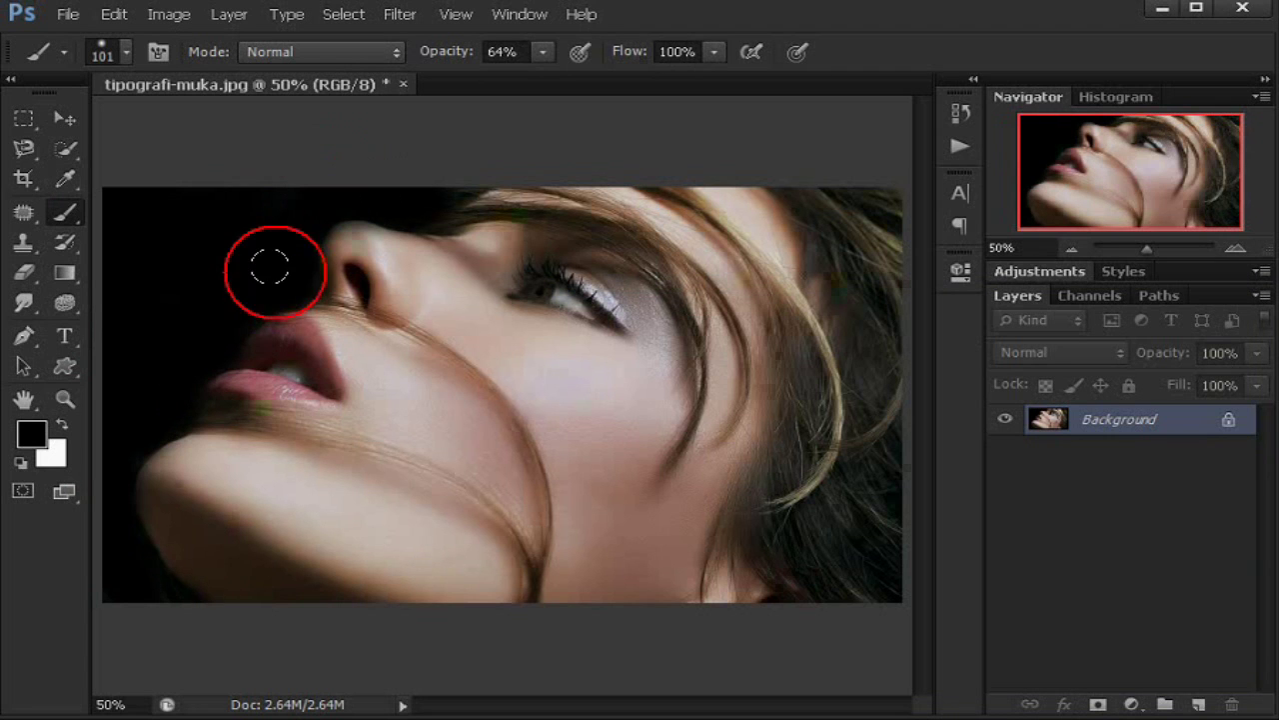
Step: Convert the Background into Layer 0 and add a new Layer 1 filled with black
double_click(1230, 422)
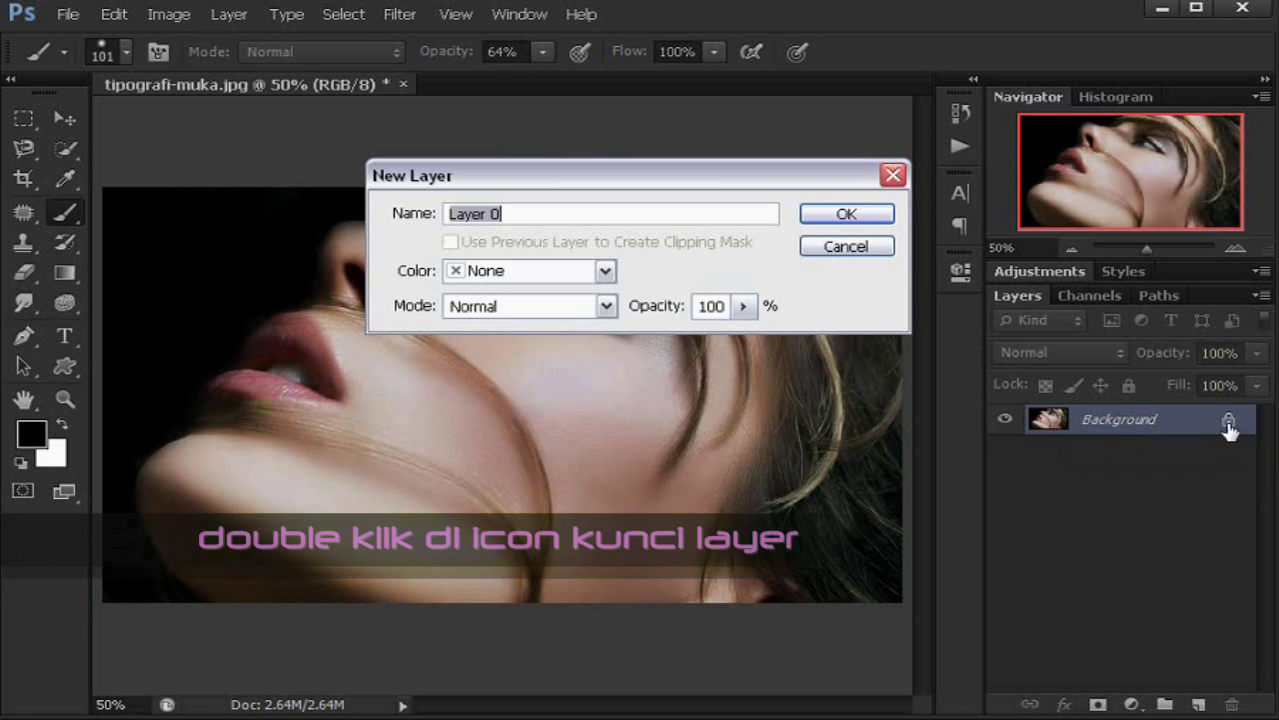
left_click(856, 220)
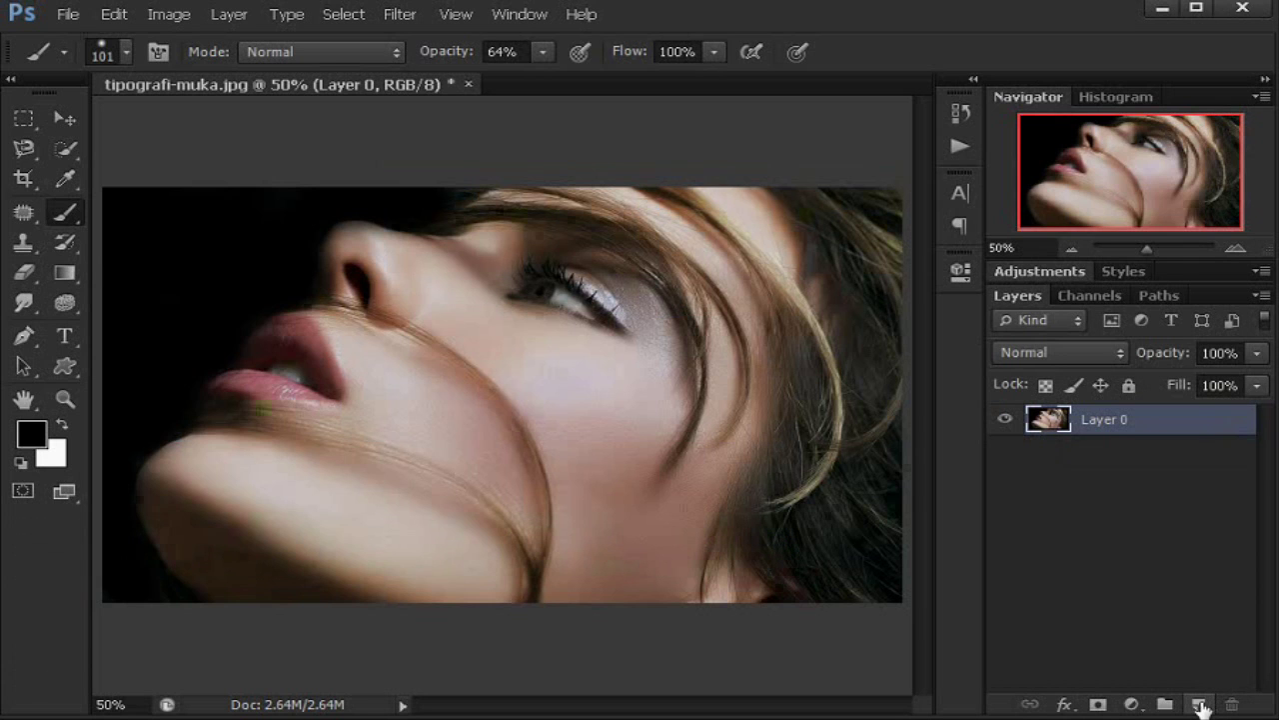
left_click(1201, 706)
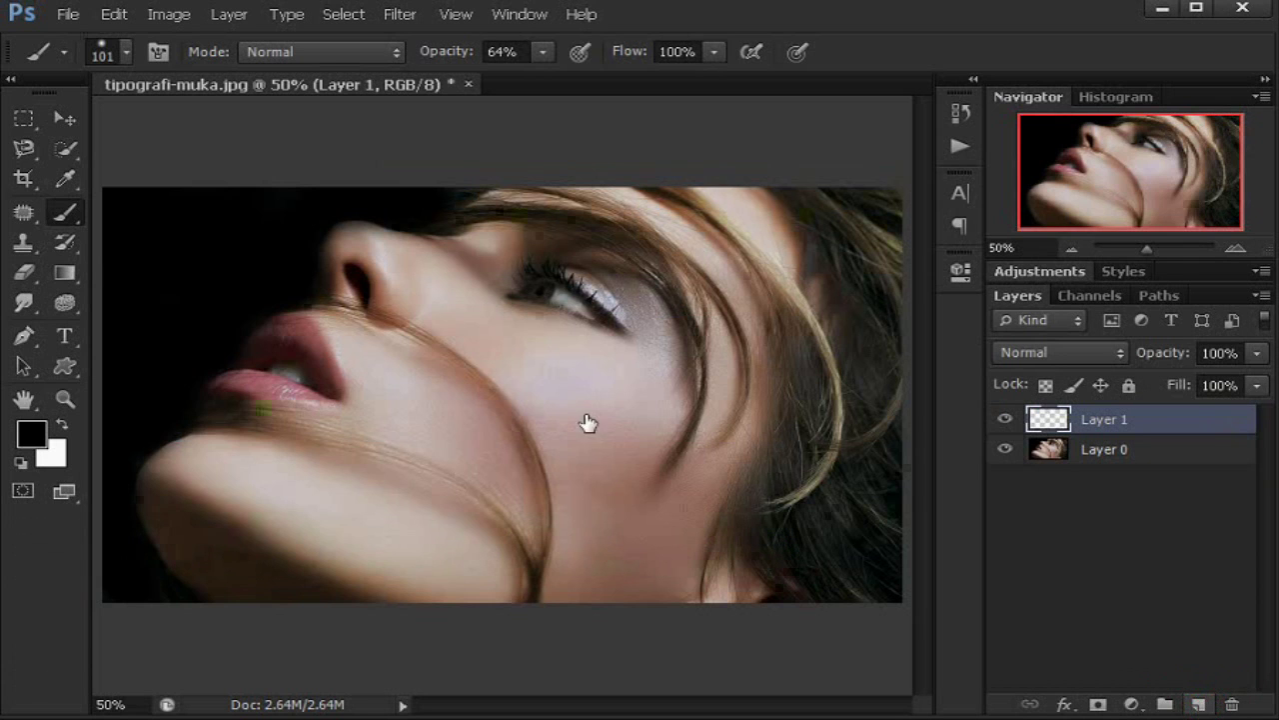
left_click(114, 22)
left_click(130, 471)
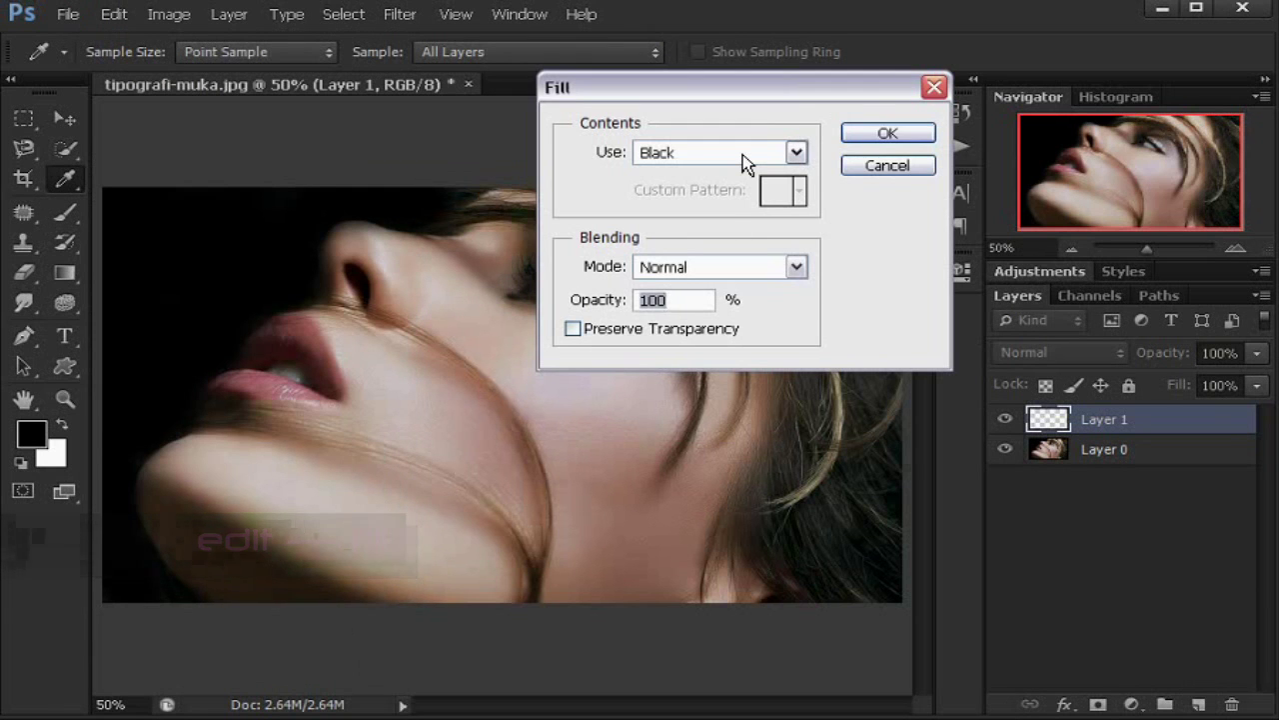
left_click(888, 134)
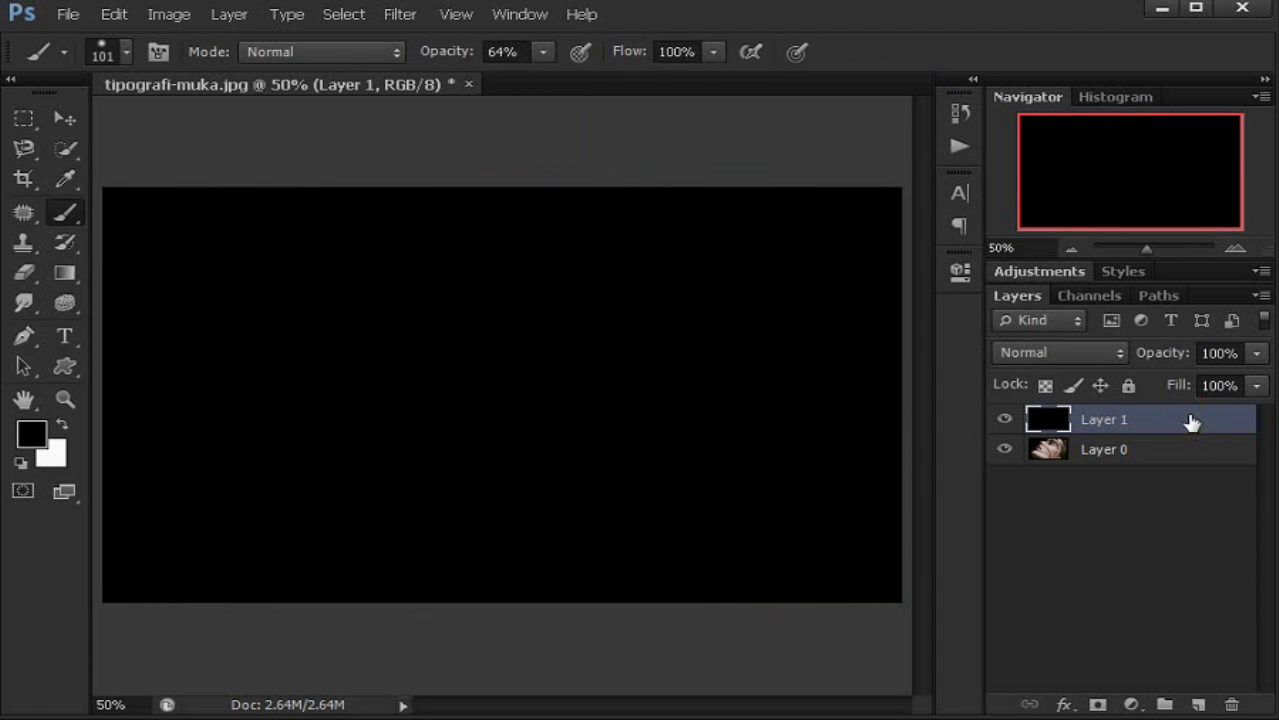
Step: Move black Layer 1 beneath the face and set Layer 0's blend mode to Darker Color
left_click_drag(1192, 422, 1195, 478)
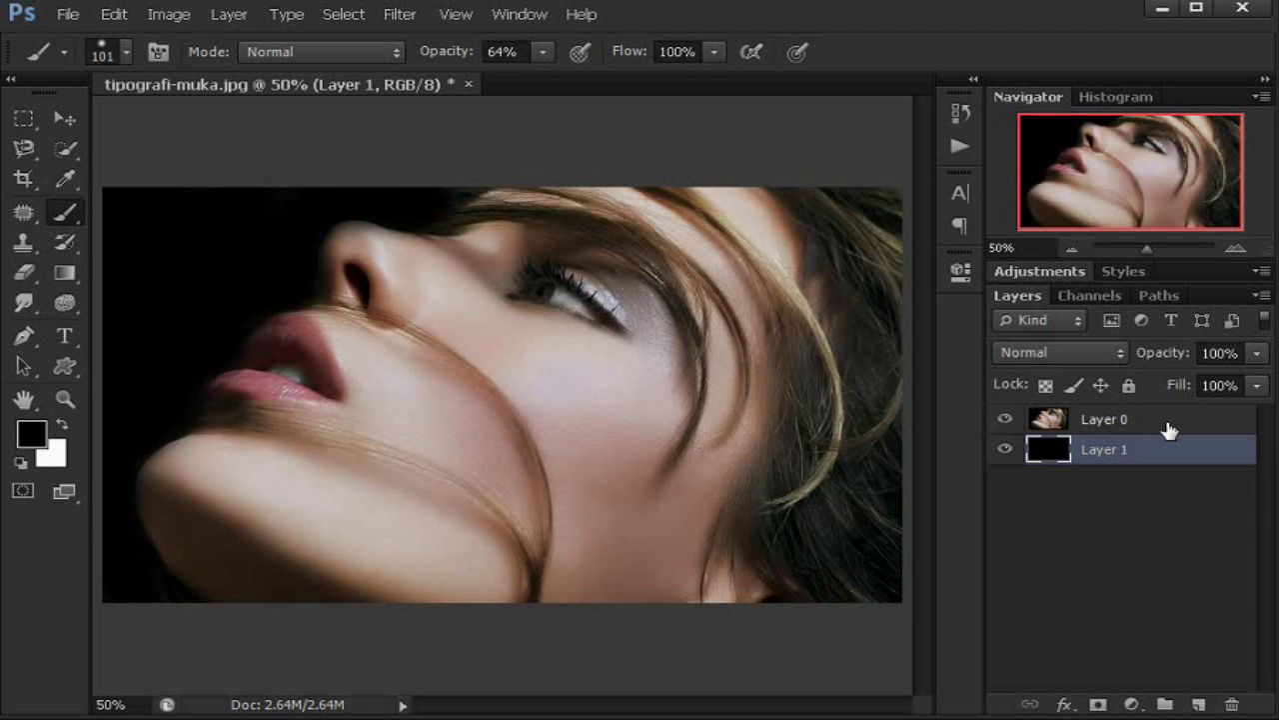
left_click(1170, 428)
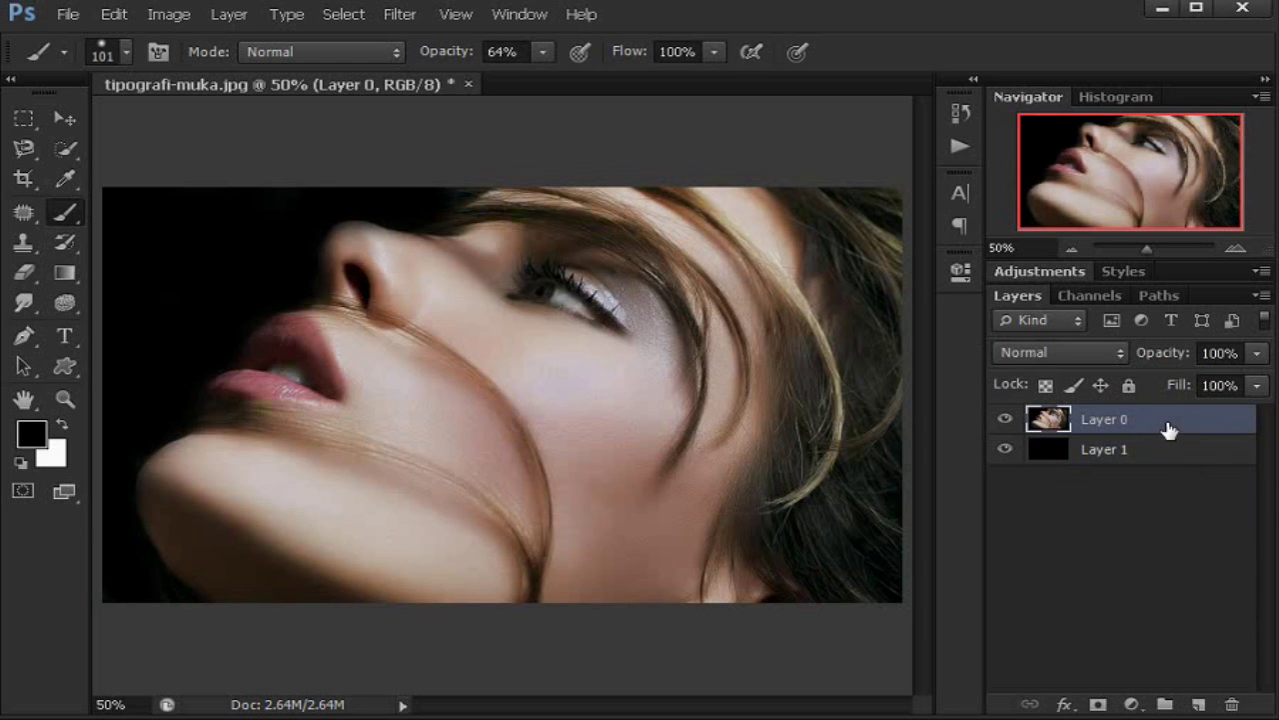
left_click(1056, 352)
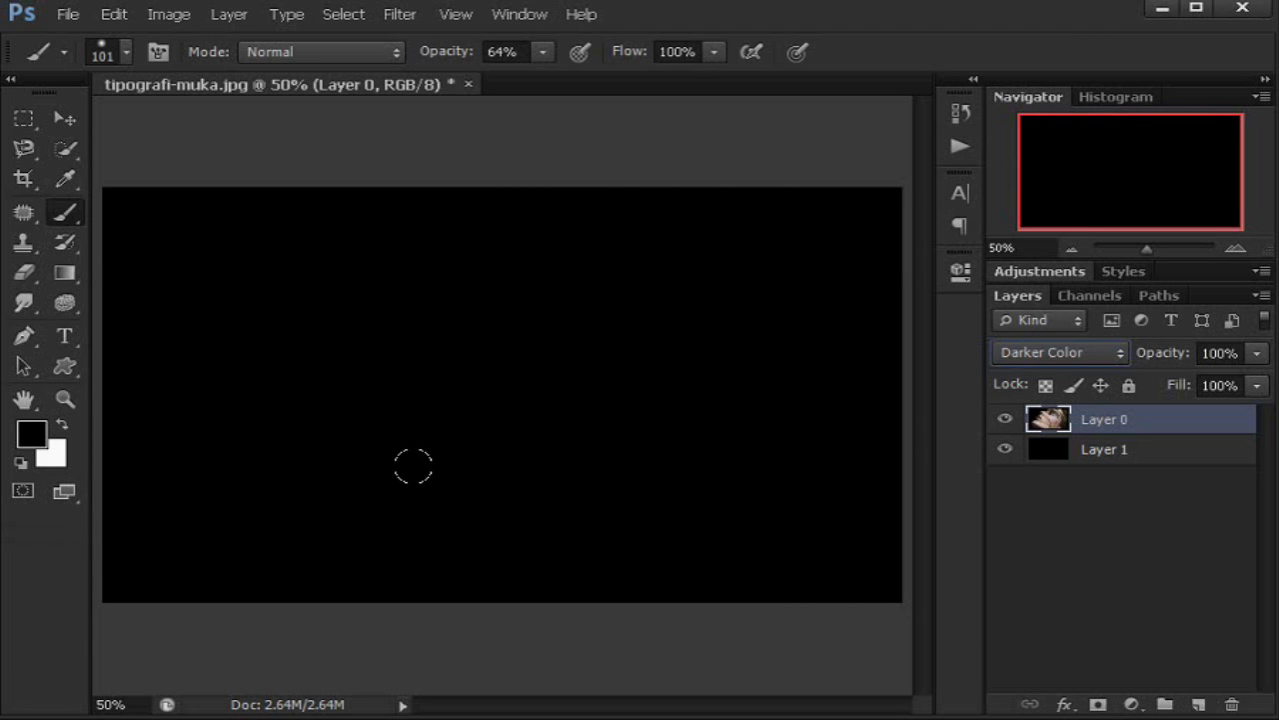
left_click(65, 334)
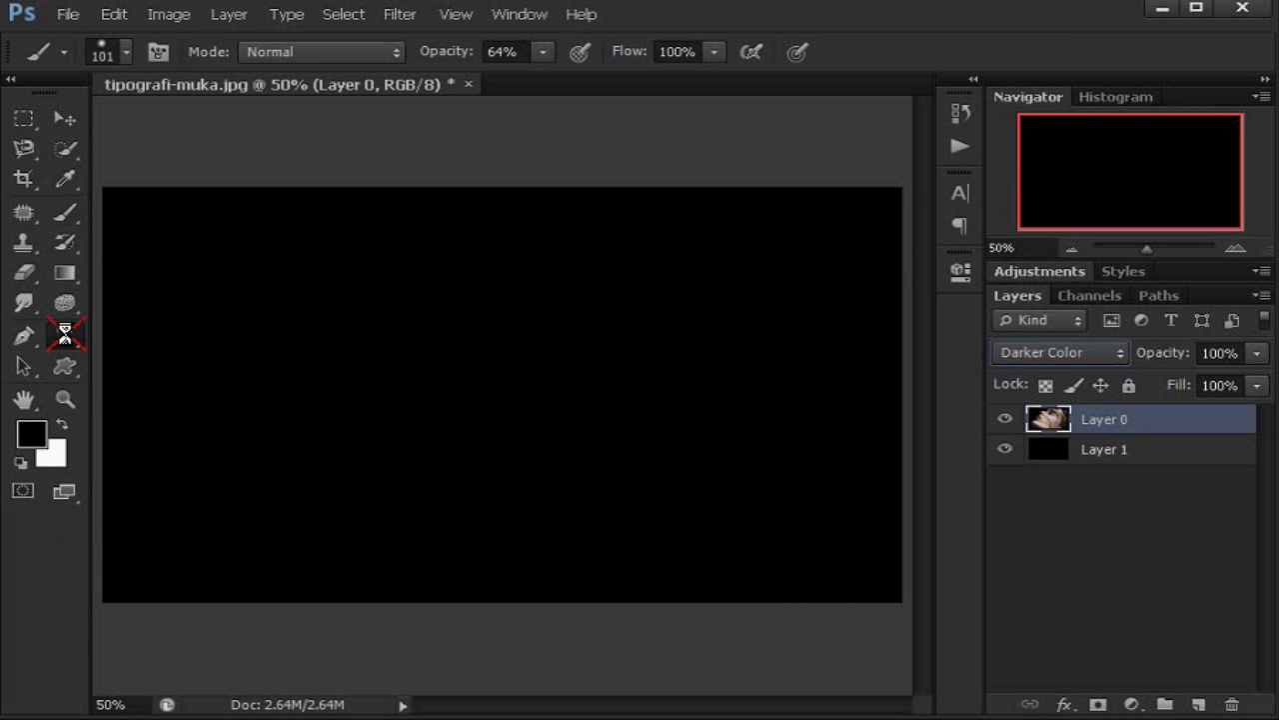
Step: Set the Horizontal Type Tool to Arial, Black style, 48 pt
right_click(65, 334)
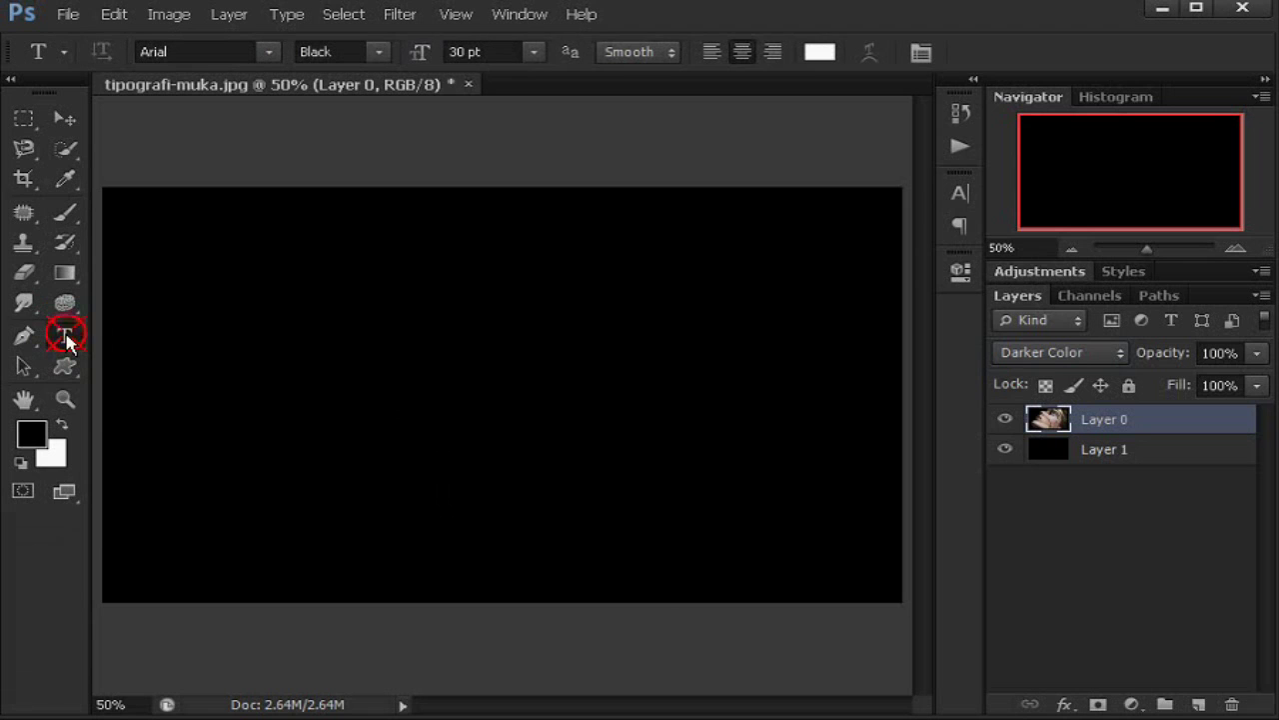
left_click(183, 341)
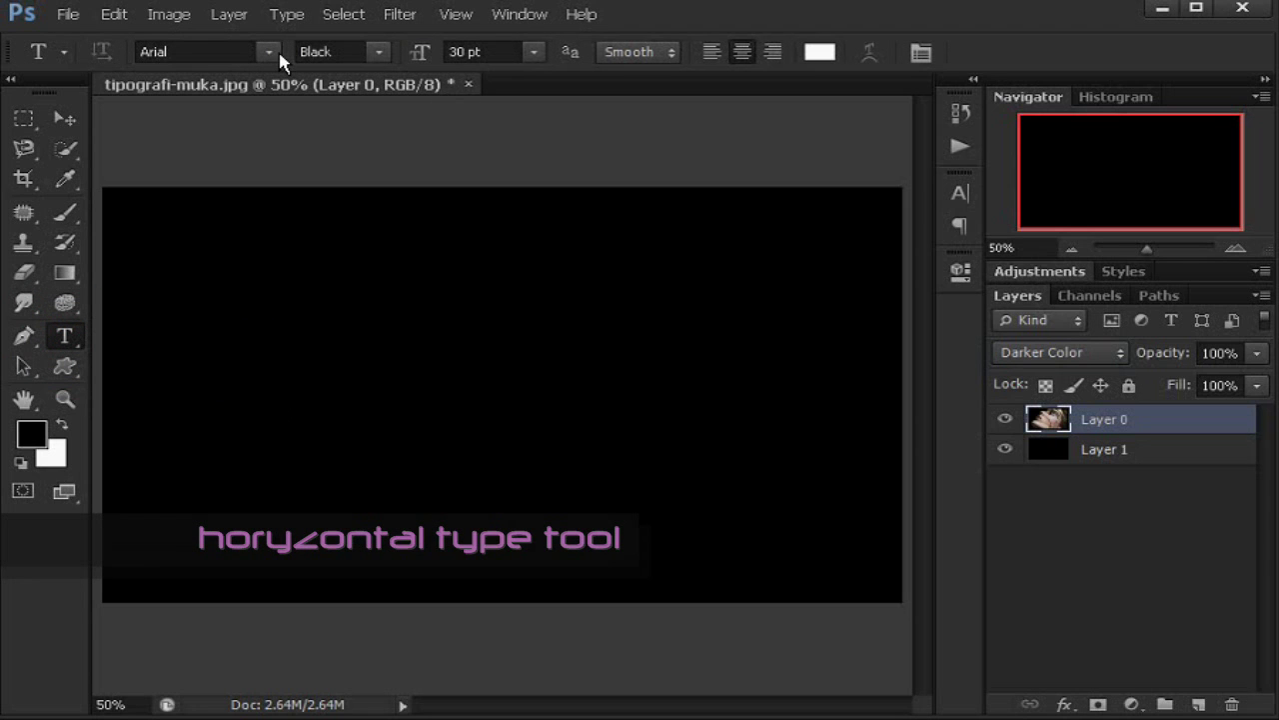
left_click(219, 49)
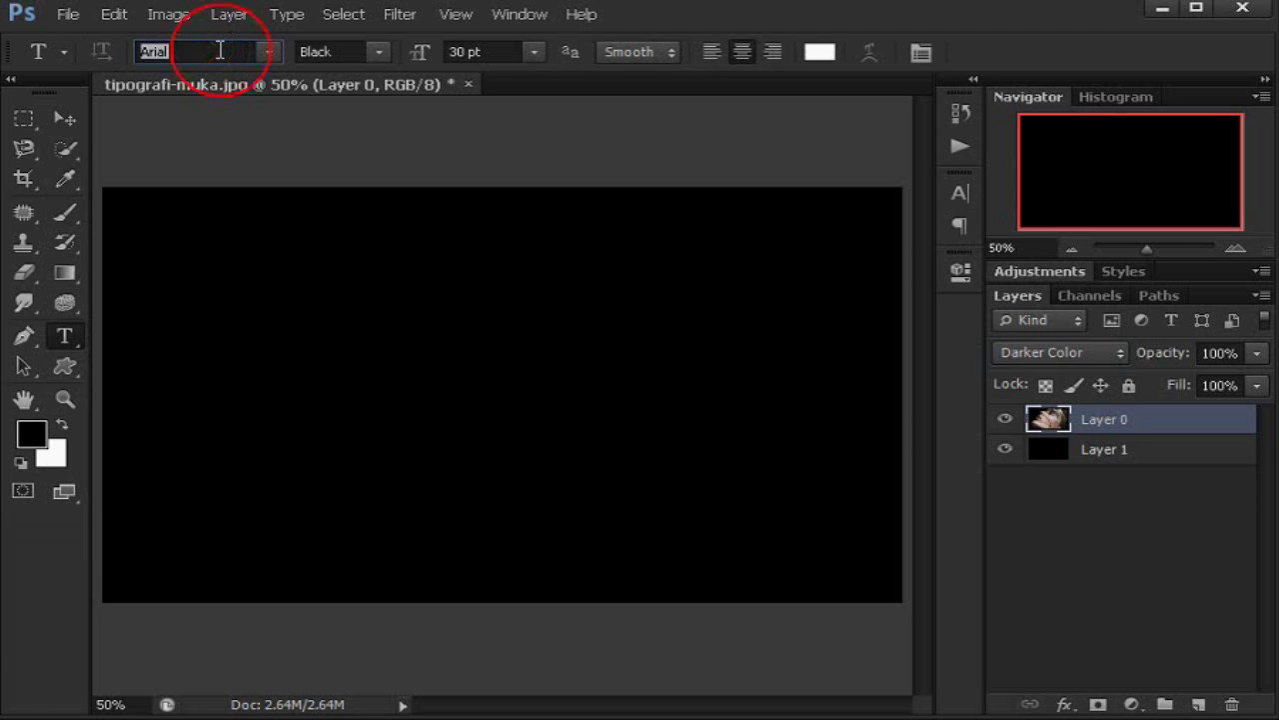
left_click(272, 52)
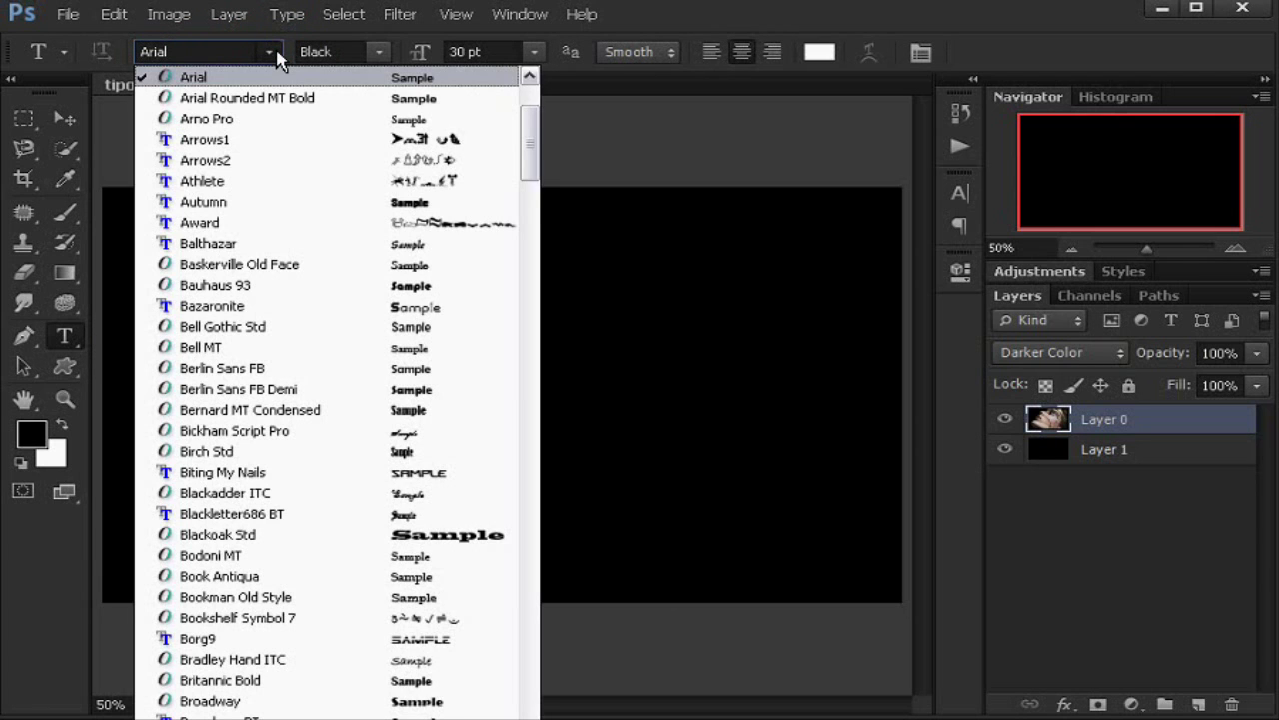
left_click(276, 56)
left_click(380, 52)
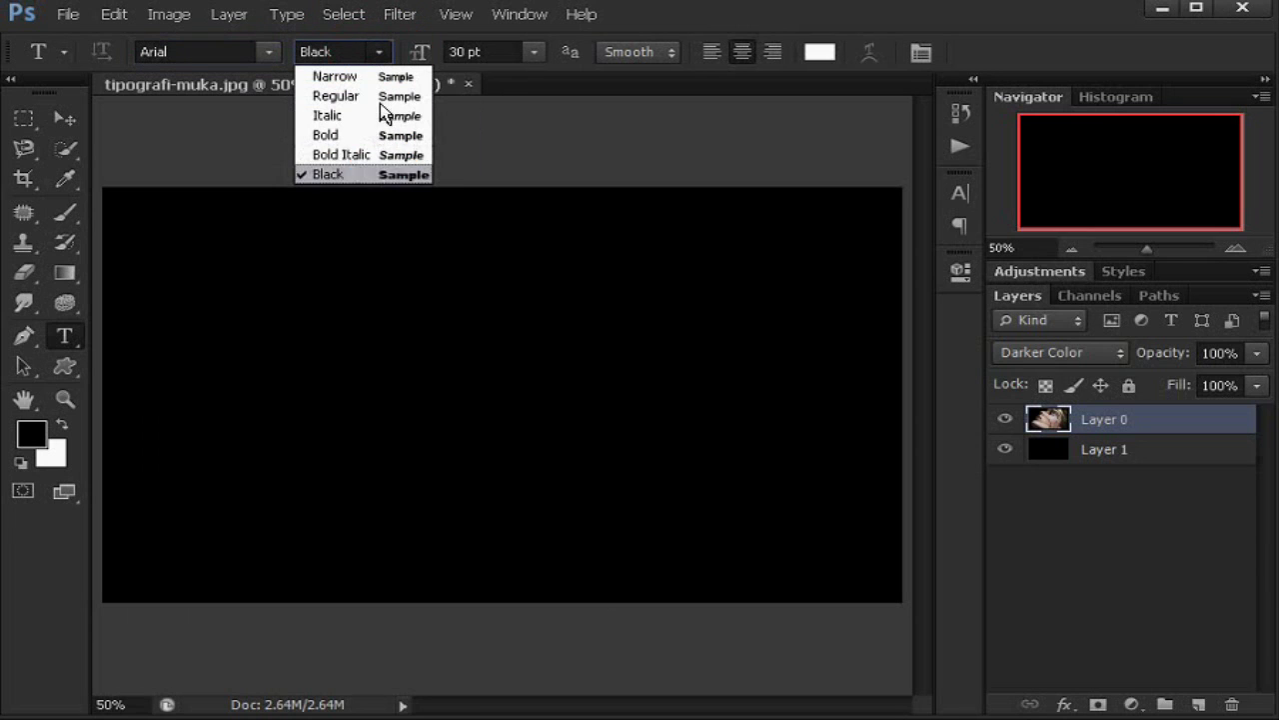
left_click(386, 175)
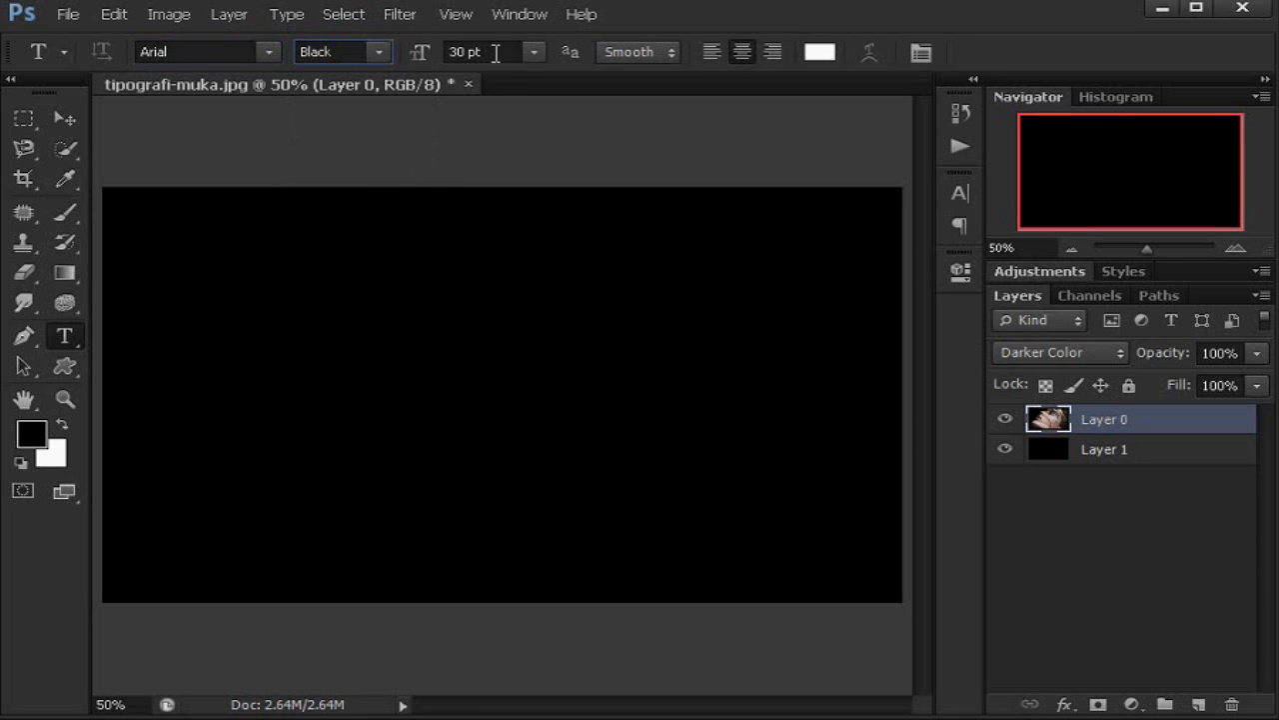
left_click(540, 51)
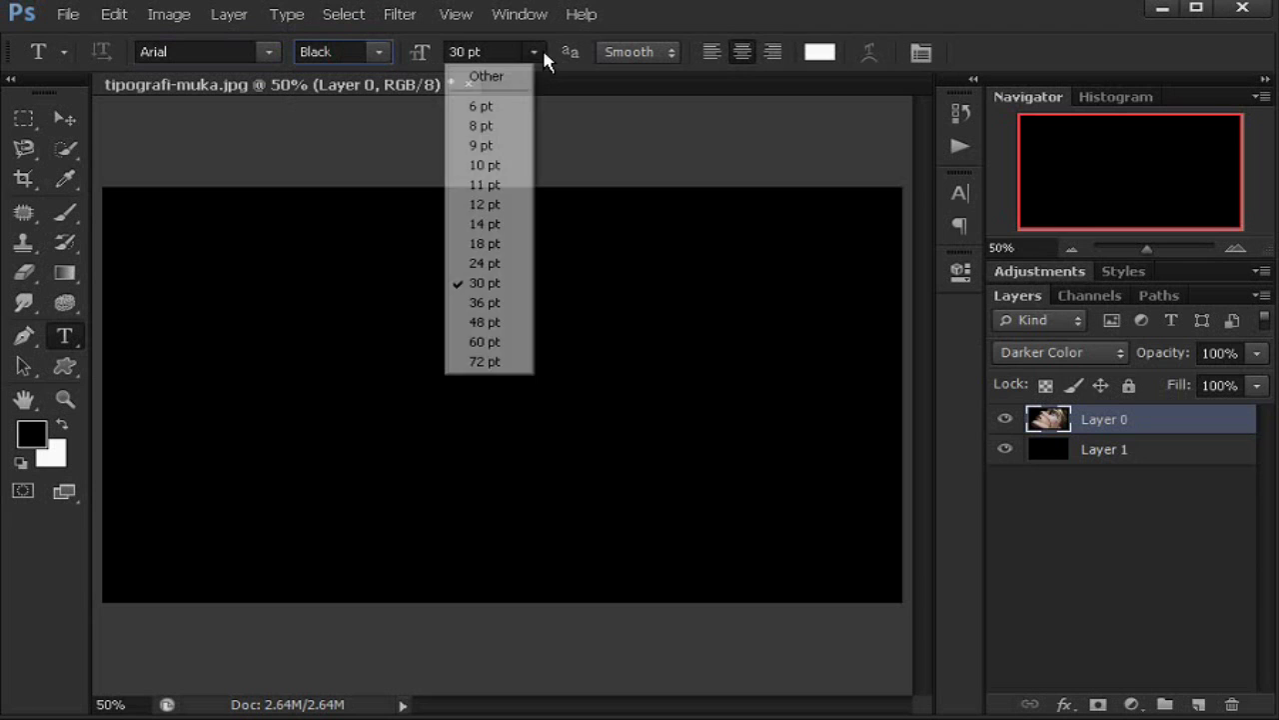
left_click(511, 328)
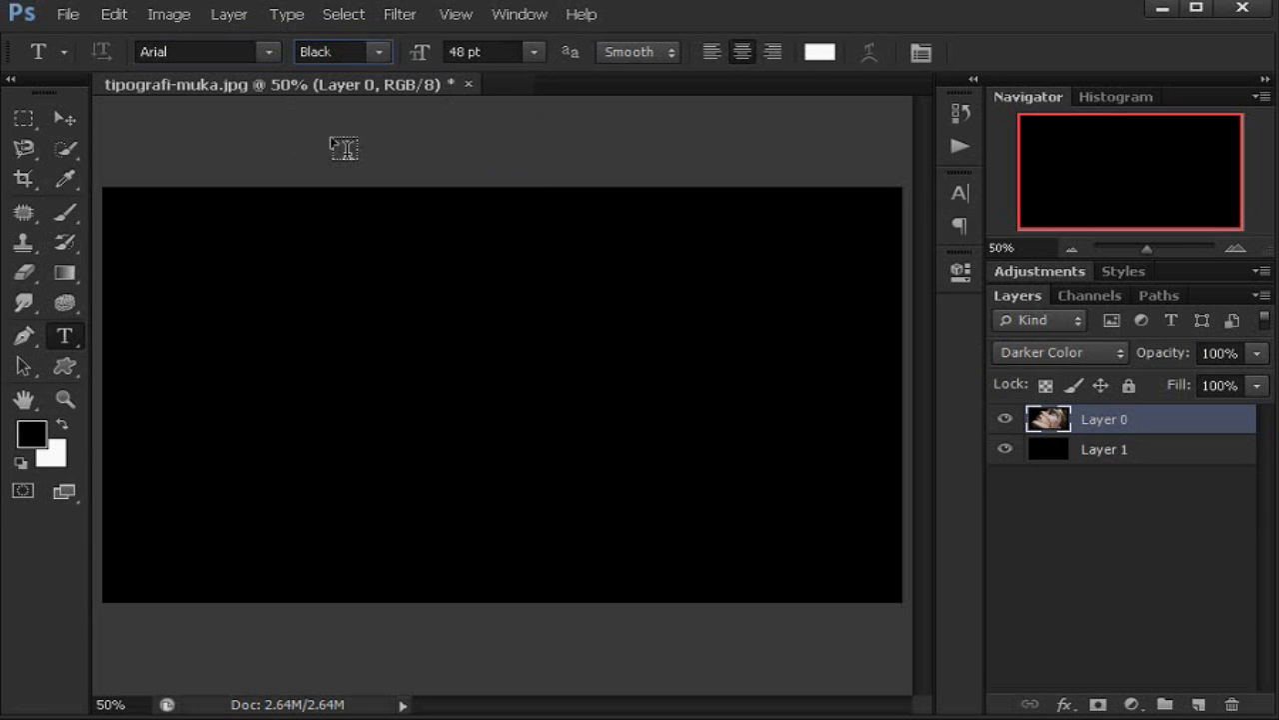
Step: Swap the colours so white is the foreground colour
left_click(32, 434)
left_click(1140, 377)
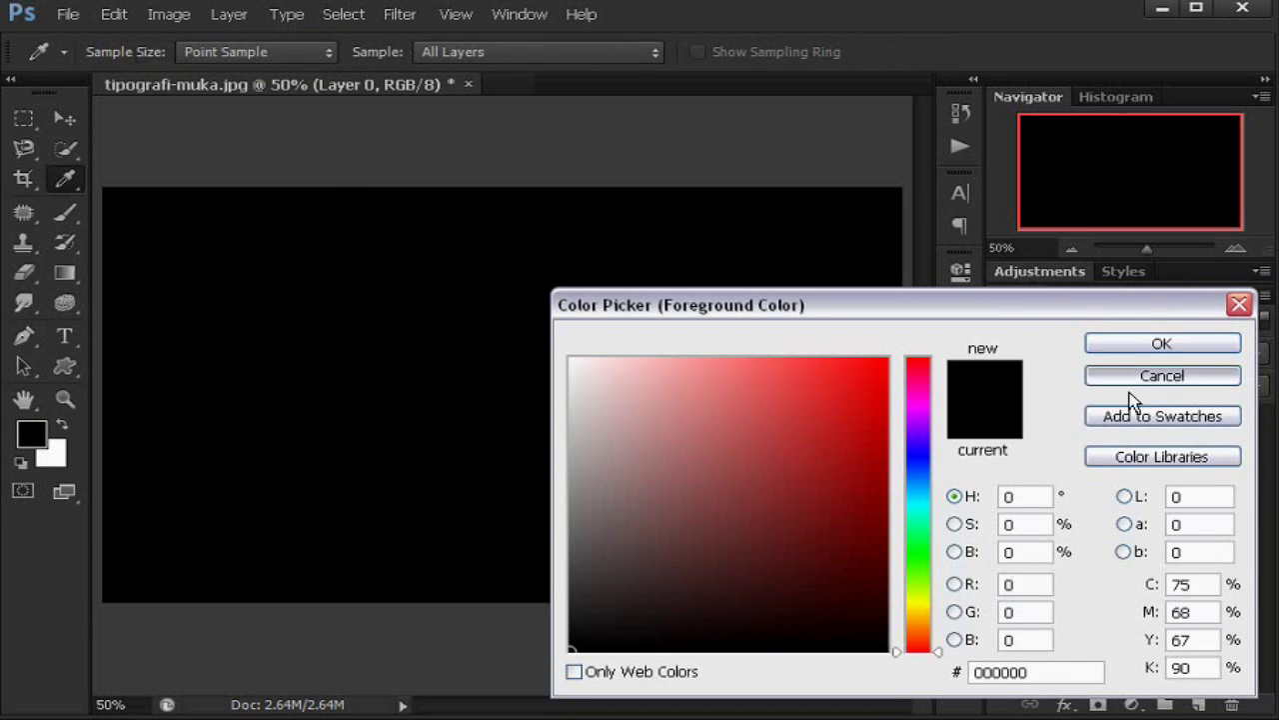
left_click(62, 425)
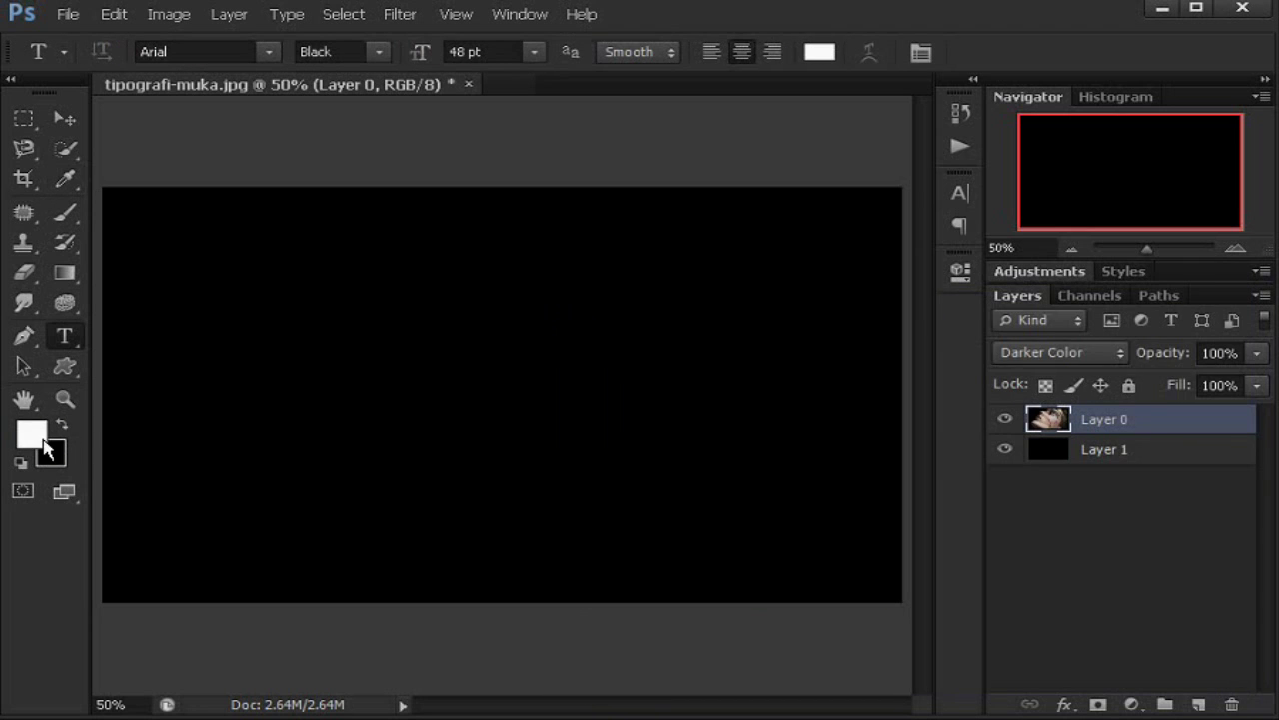
left_click(41, 440)
Step: Copy the entire poem text in Notepad, then minimize Notepad
left_click(1164, 382)
key("alt+Tab")
left_click(698, 525)
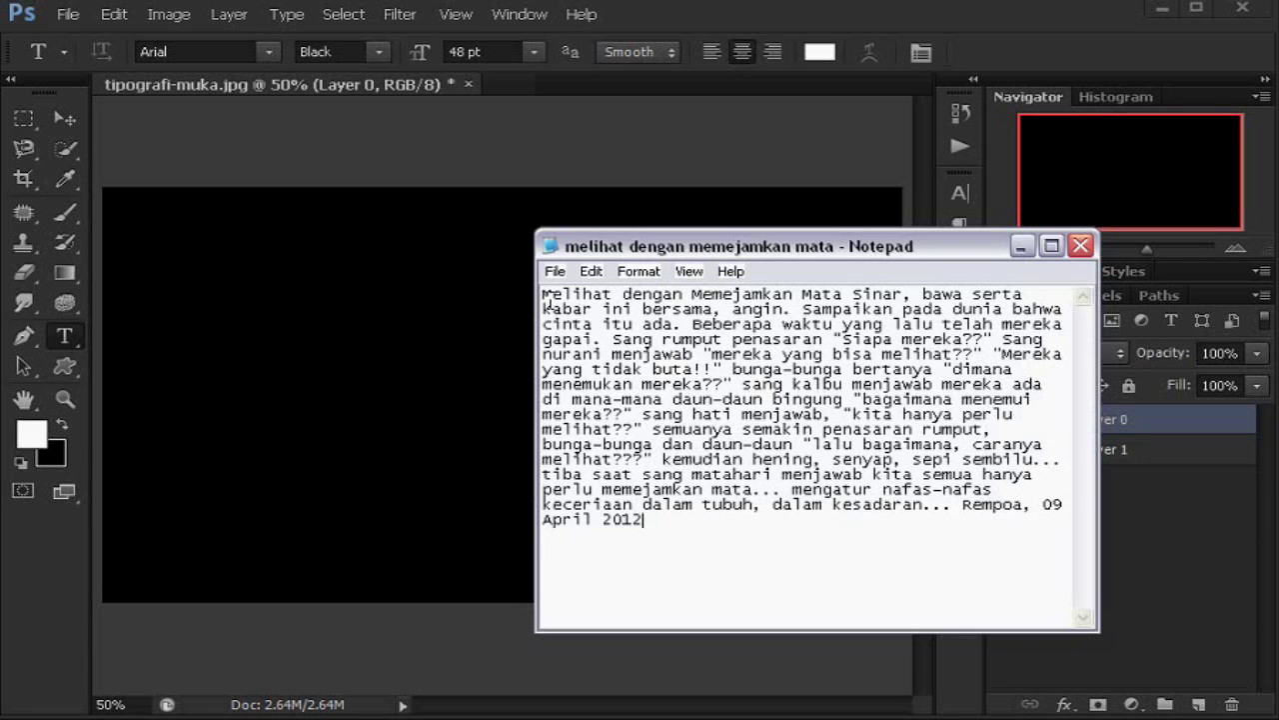
left_click_drag(545, 297, 686, 521)
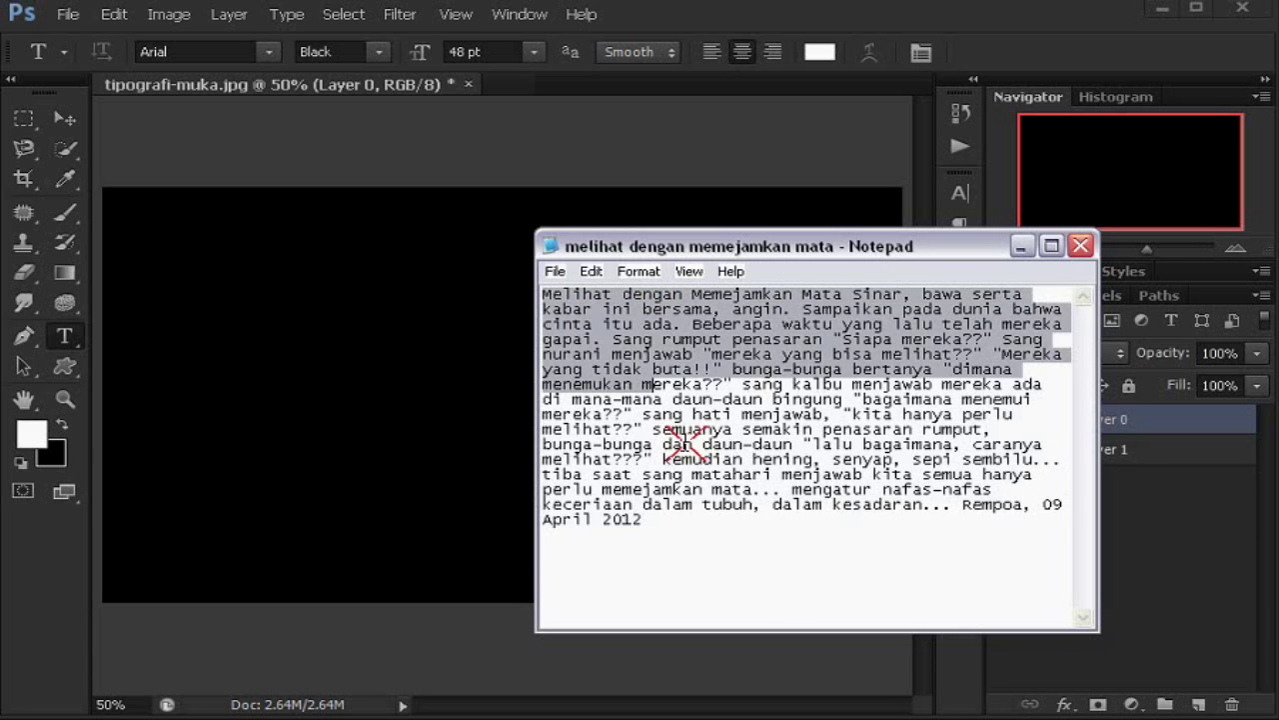
right_click(710, 427)
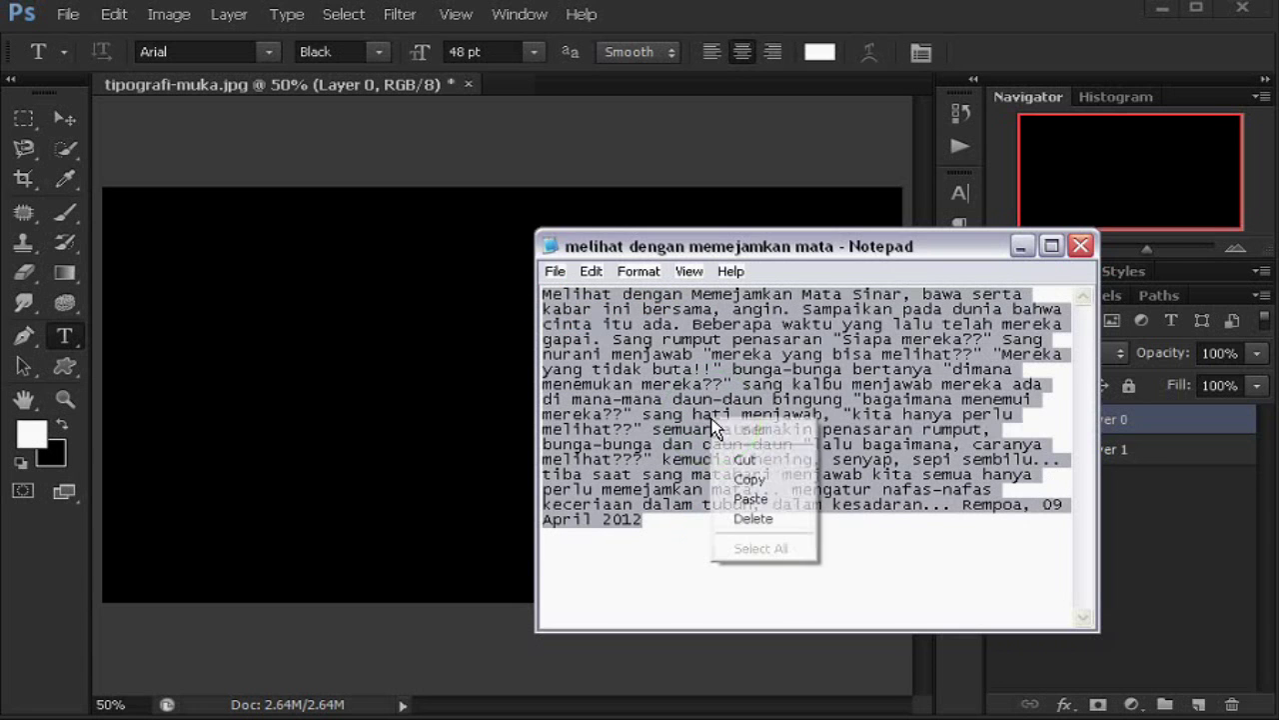
left_click(771, 477)
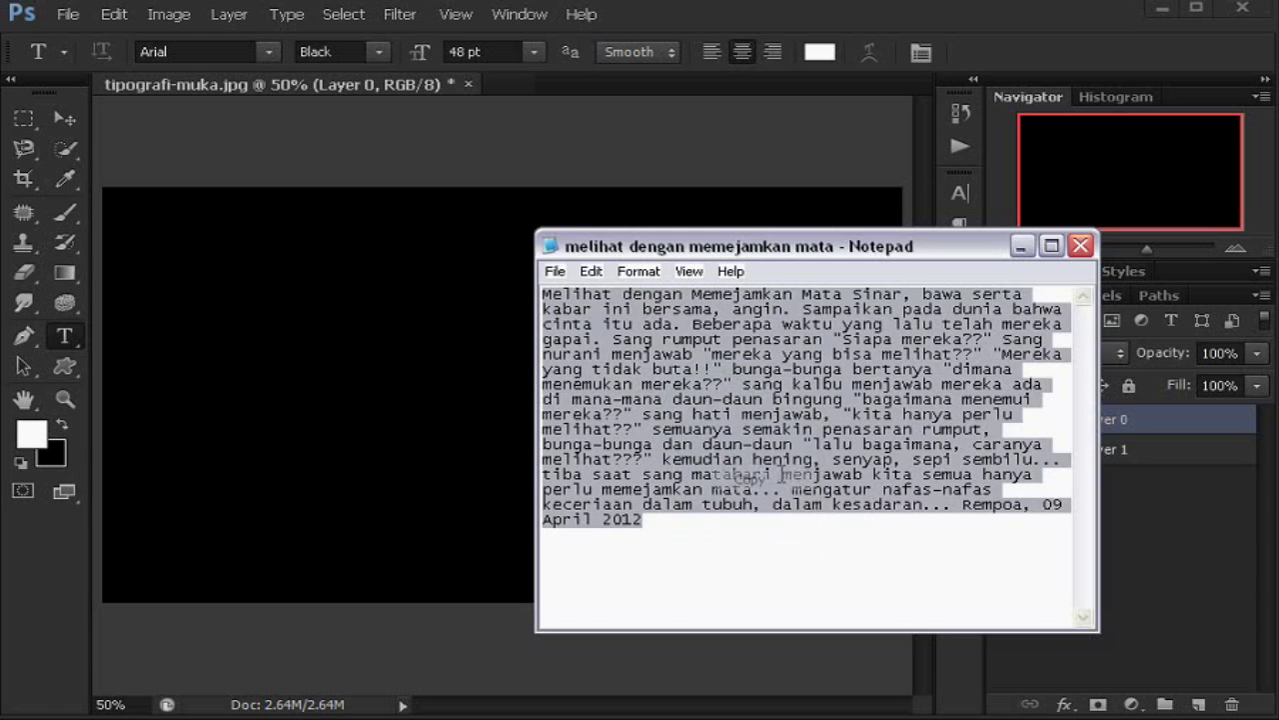
left_click(1020, 245)
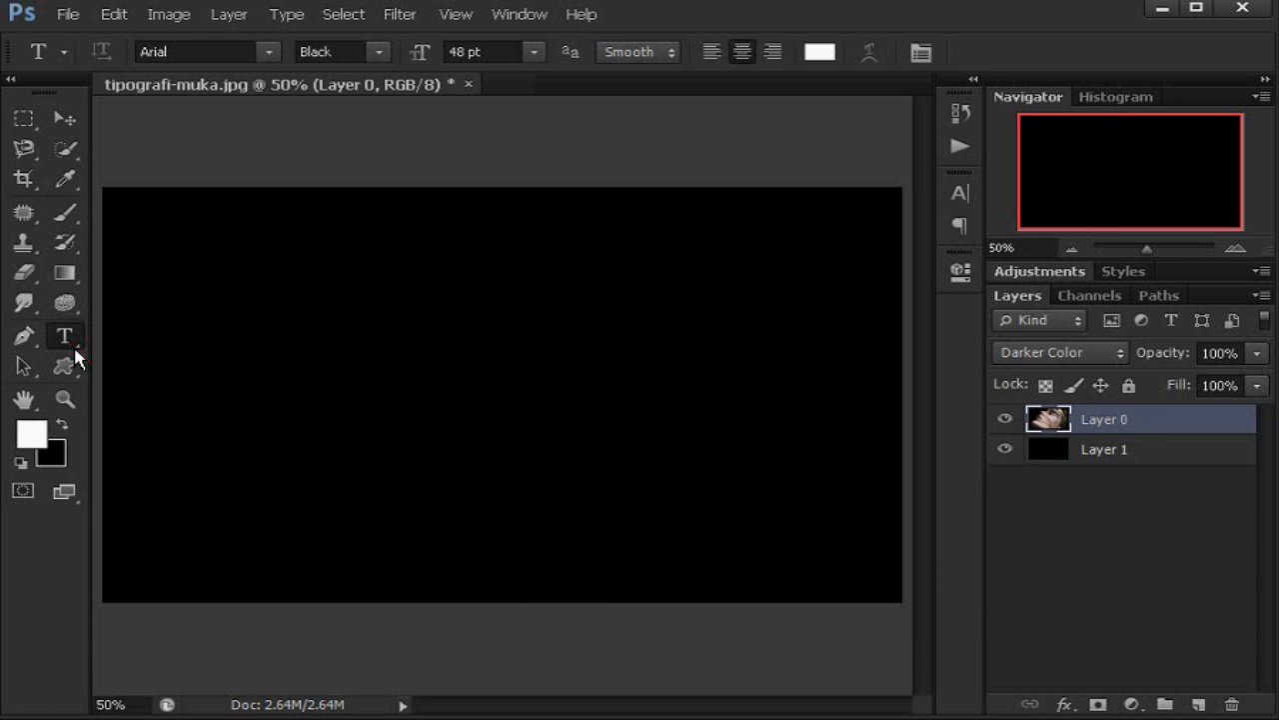
Step: Paste the poem as left-aligned white paragraph text in a canvas-wide text box
right_click(74, 348)
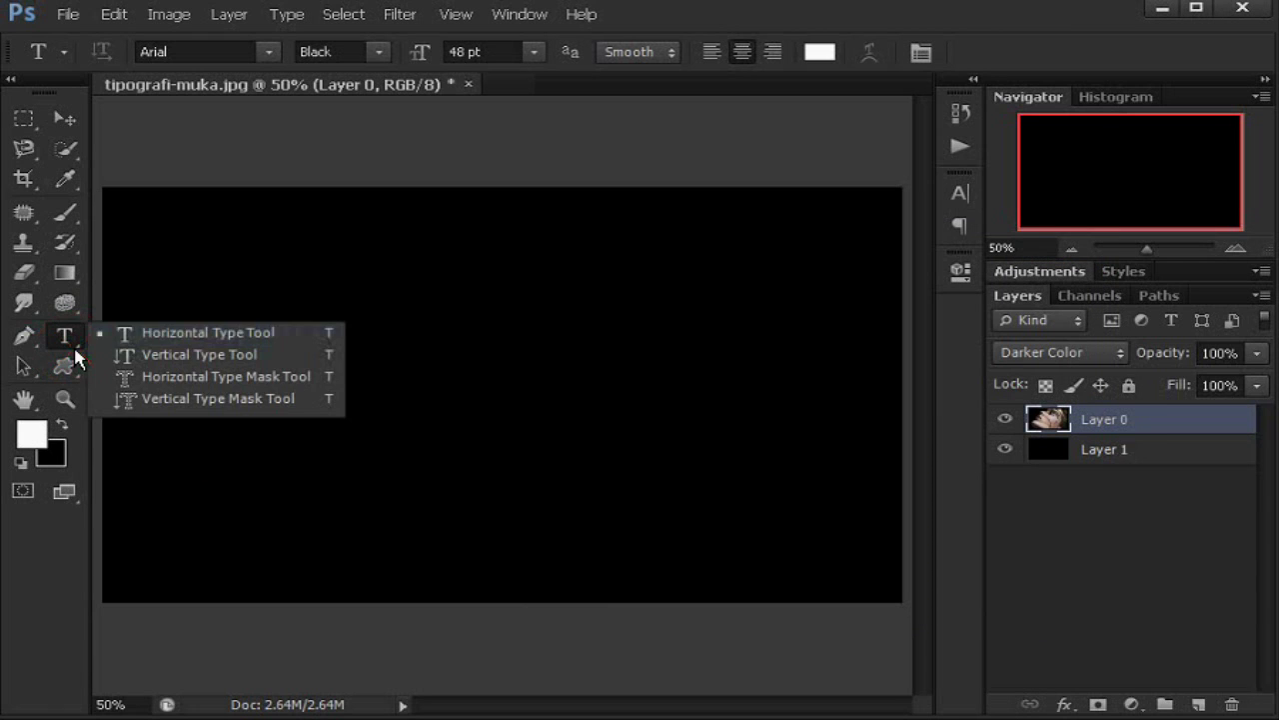
left_click(155, 343)
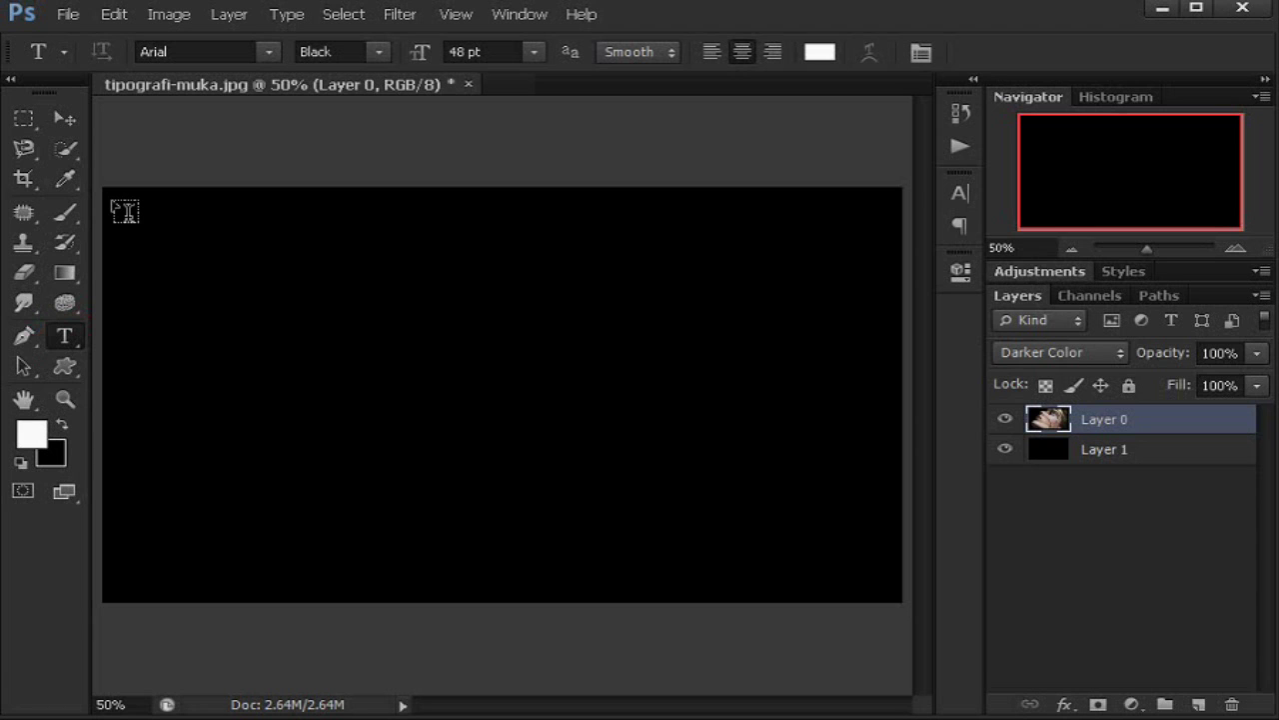
mouse_move(125, 211)
left_mouse_down()
mouse_move(669, 580)
mouse_move(902, 599)
left_mouse_up()
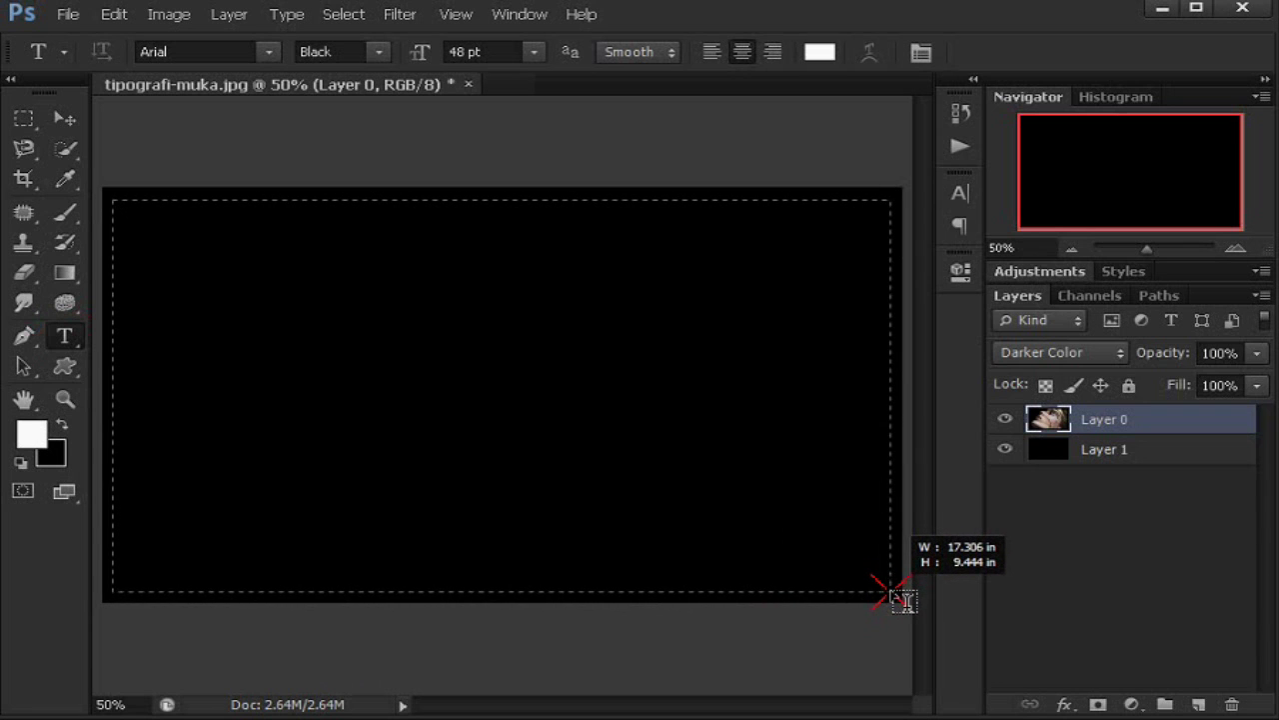
left_click_drag(901, 600, 899, 598)
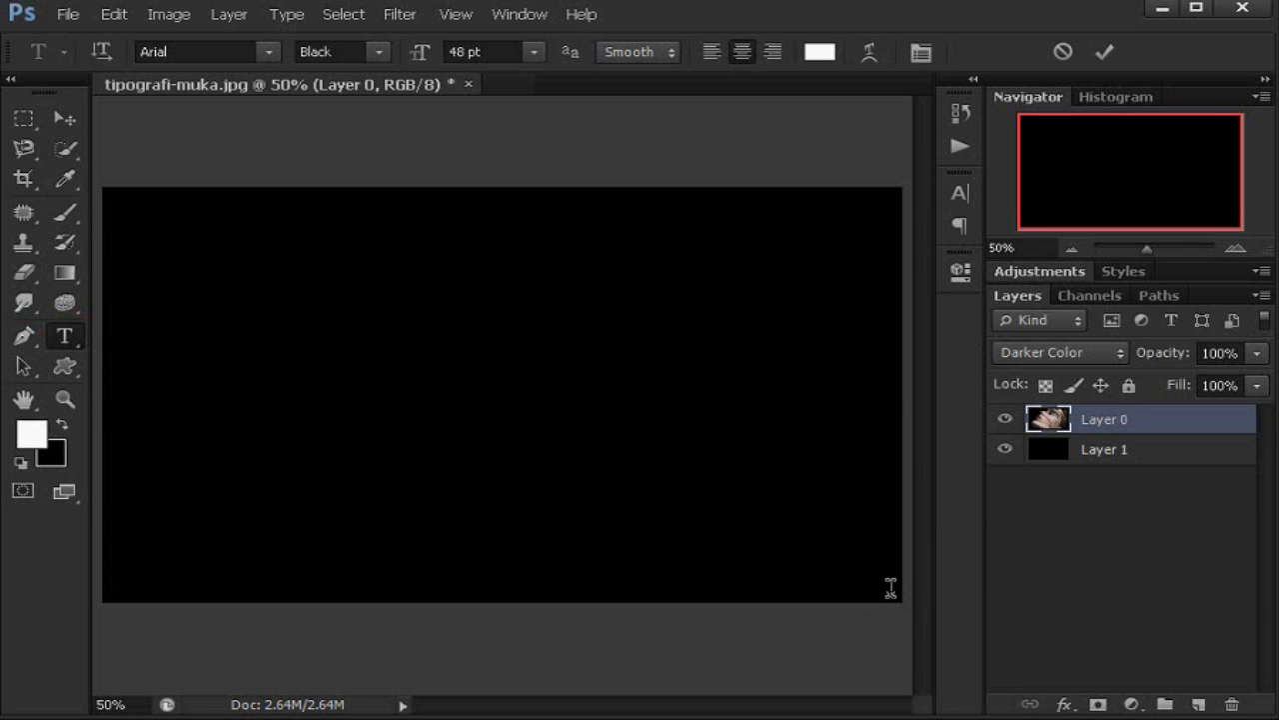
left_click(715, 60)
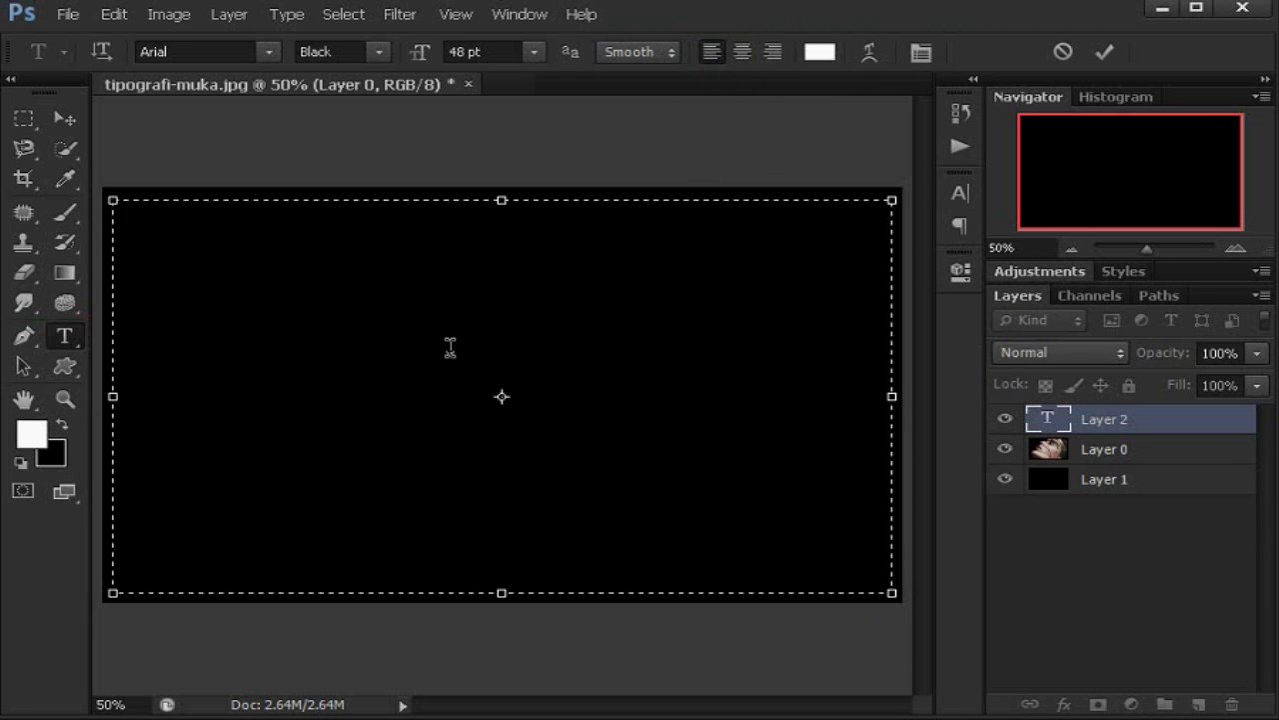
key("ctrl+v")
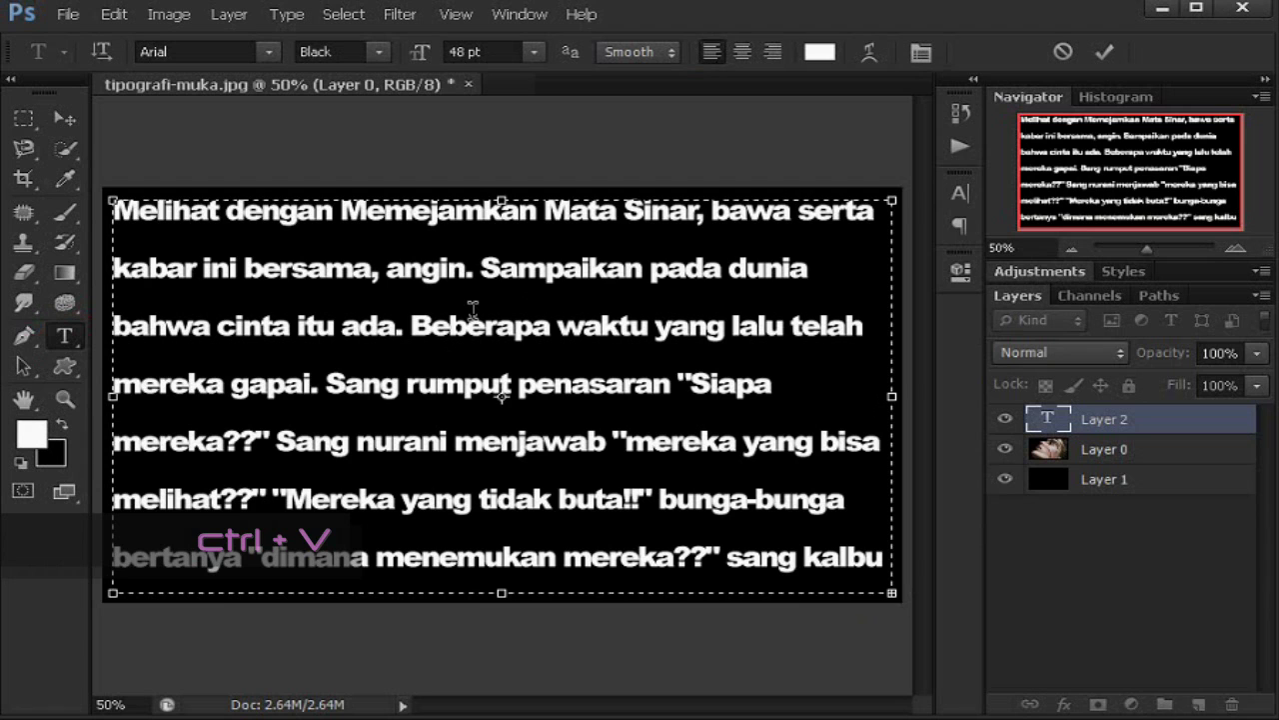
left_click(64, 118)
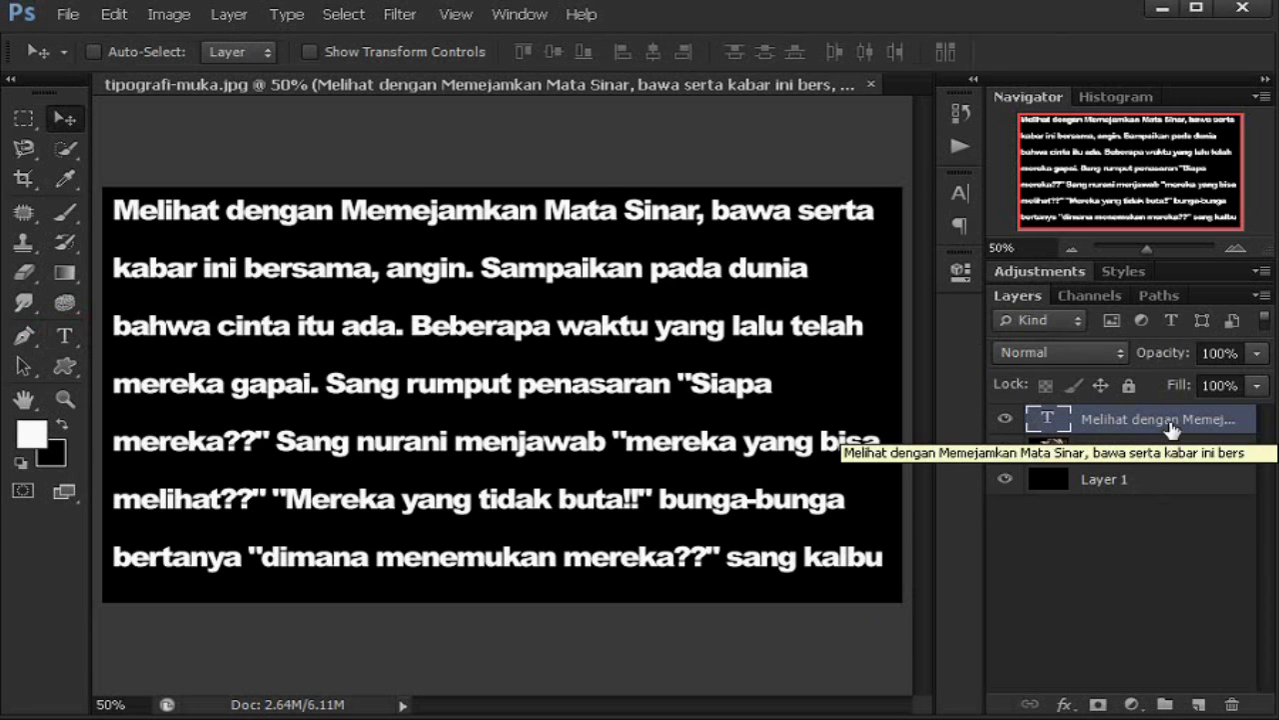
Step: Place the face photo layer above the text layer and duplicate the text layer
left_click_drag(1172, 425, 1174, 462)
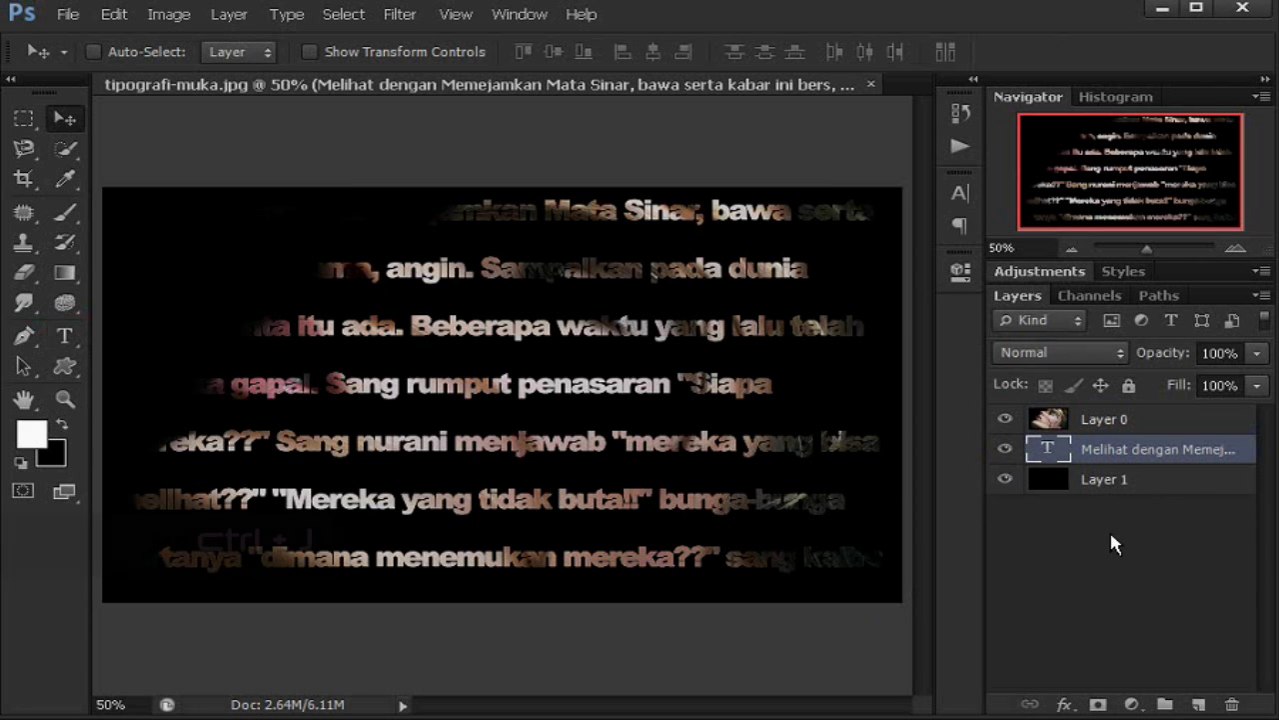
key("ctrl+j")
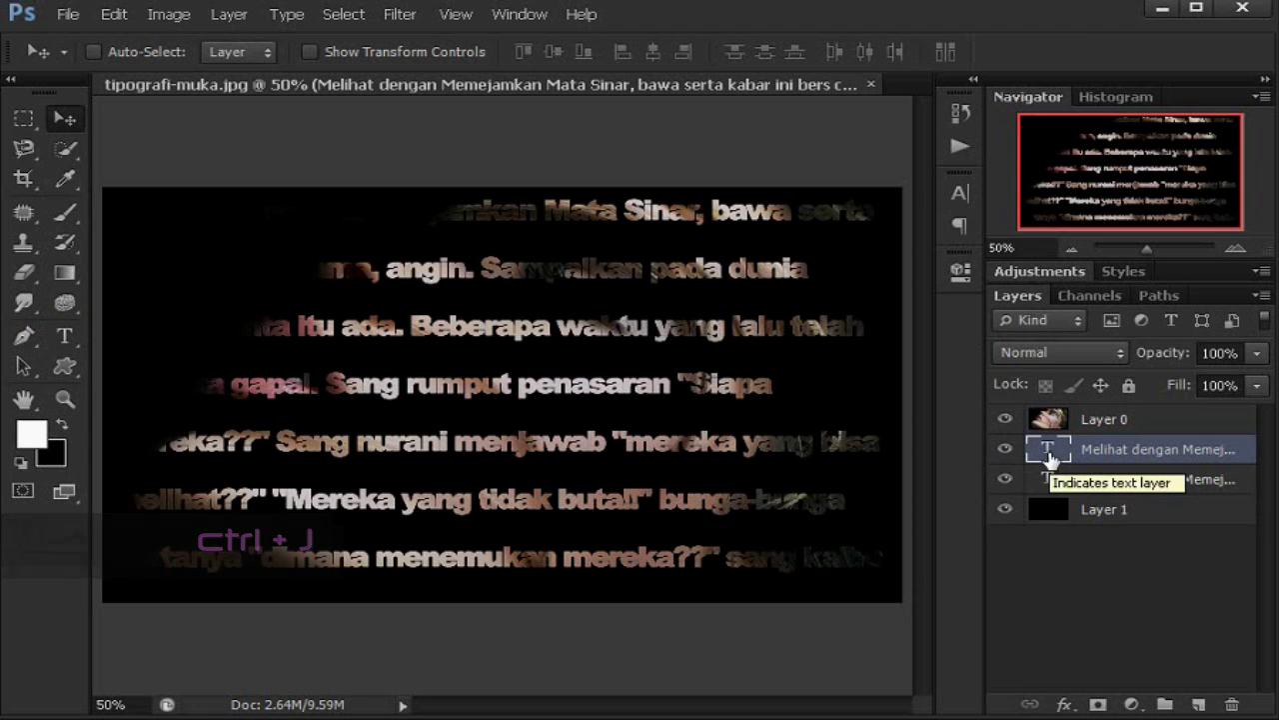
Step: Resize the duplicate text to 36 pt and nudge it between the original lines
key("t")
double_click(1049, 452)
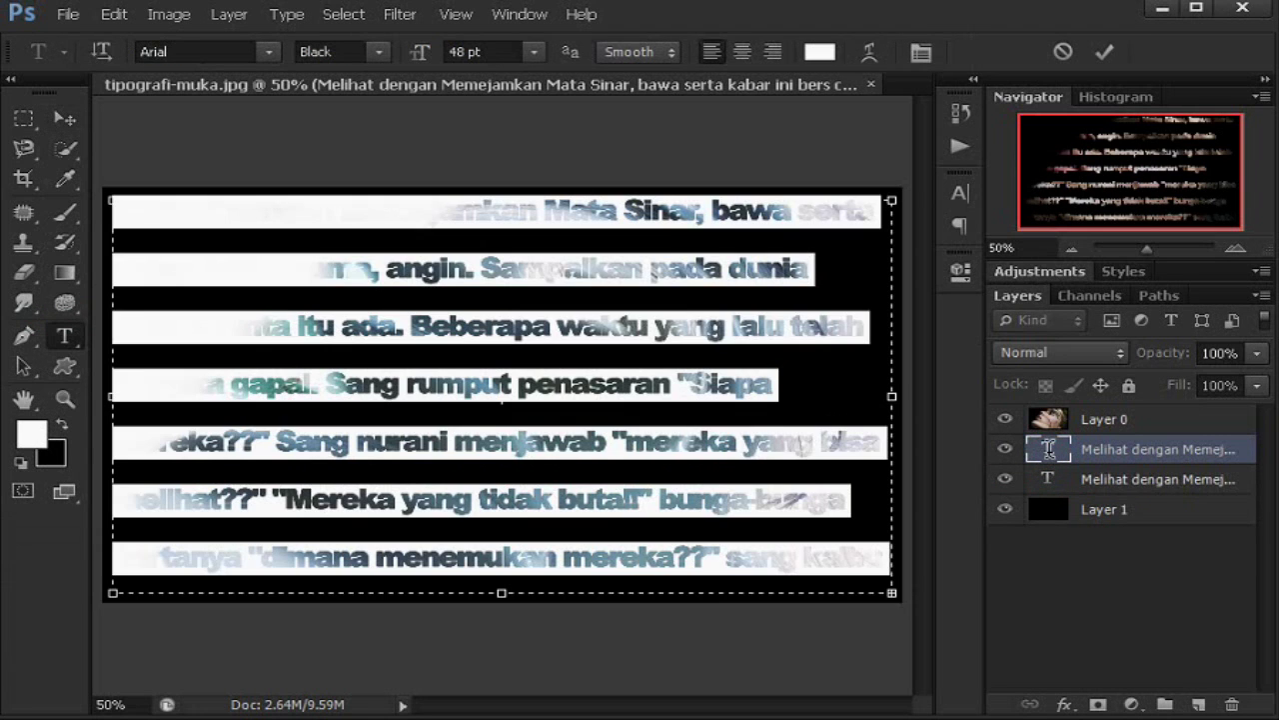
left_click(534, 51)
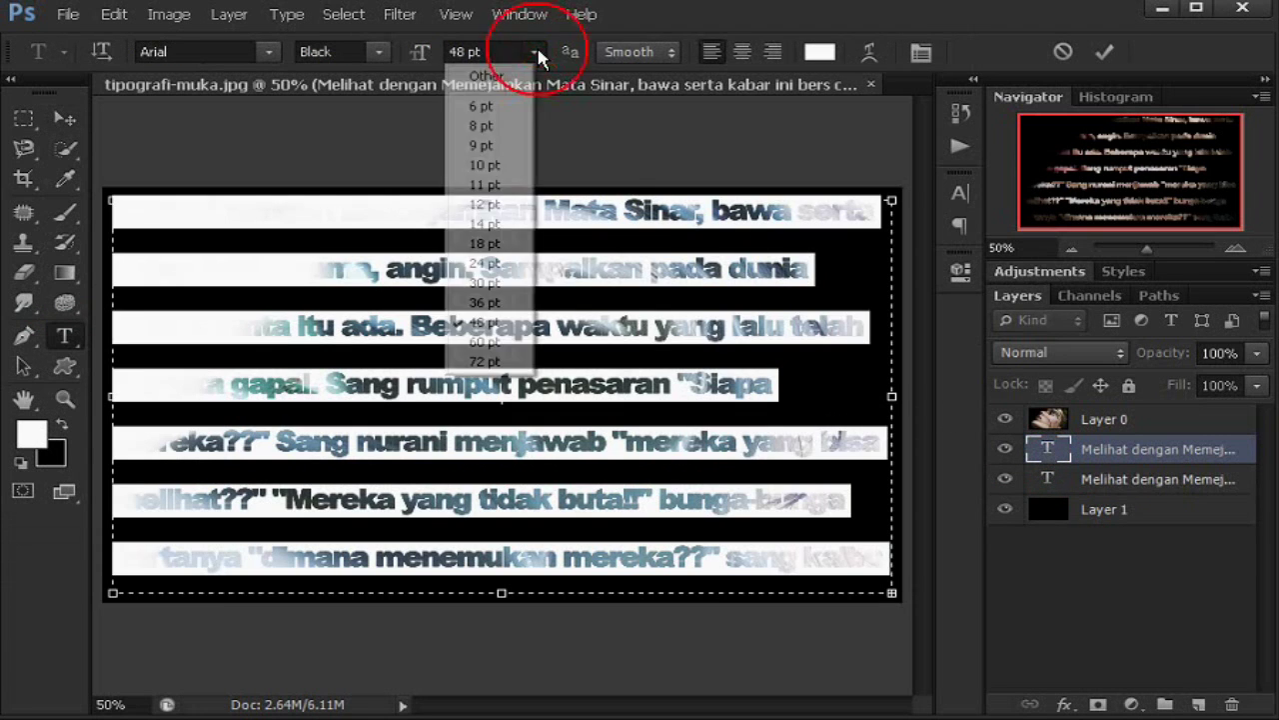
left_click(513, 305)
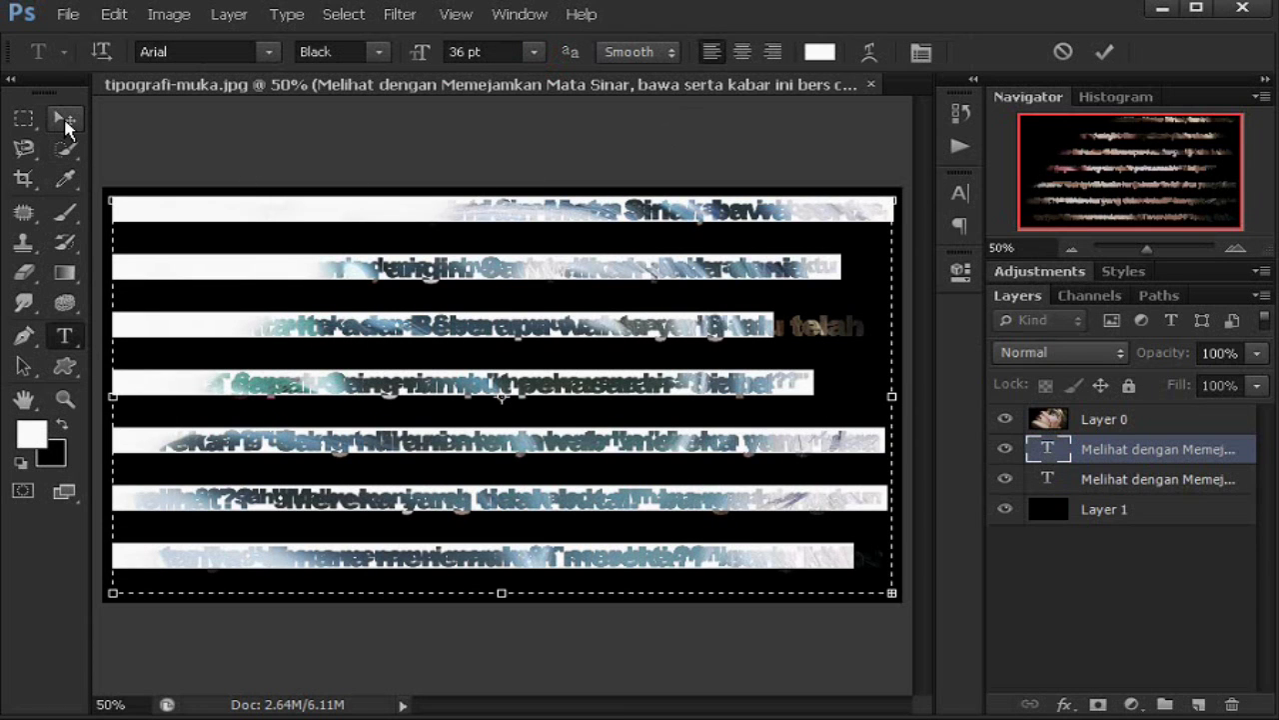
left_click(64, 120)
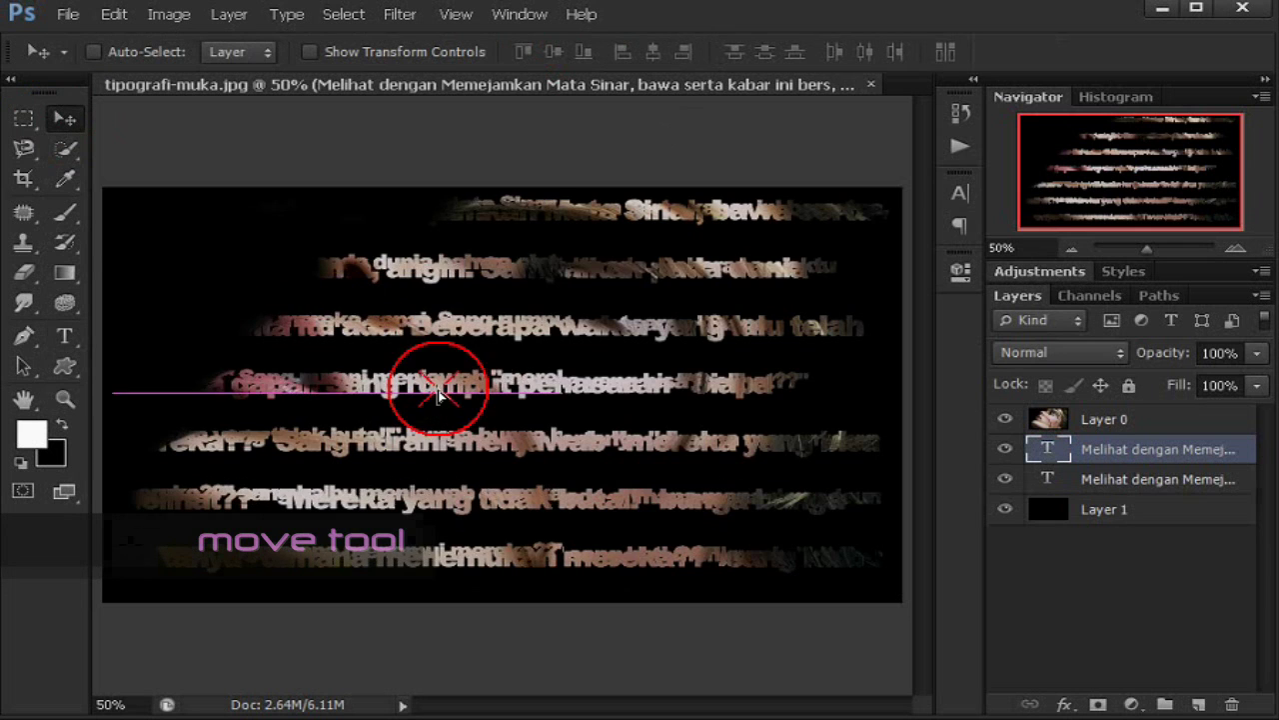
left_click_drag(437, 395, 447, 387)
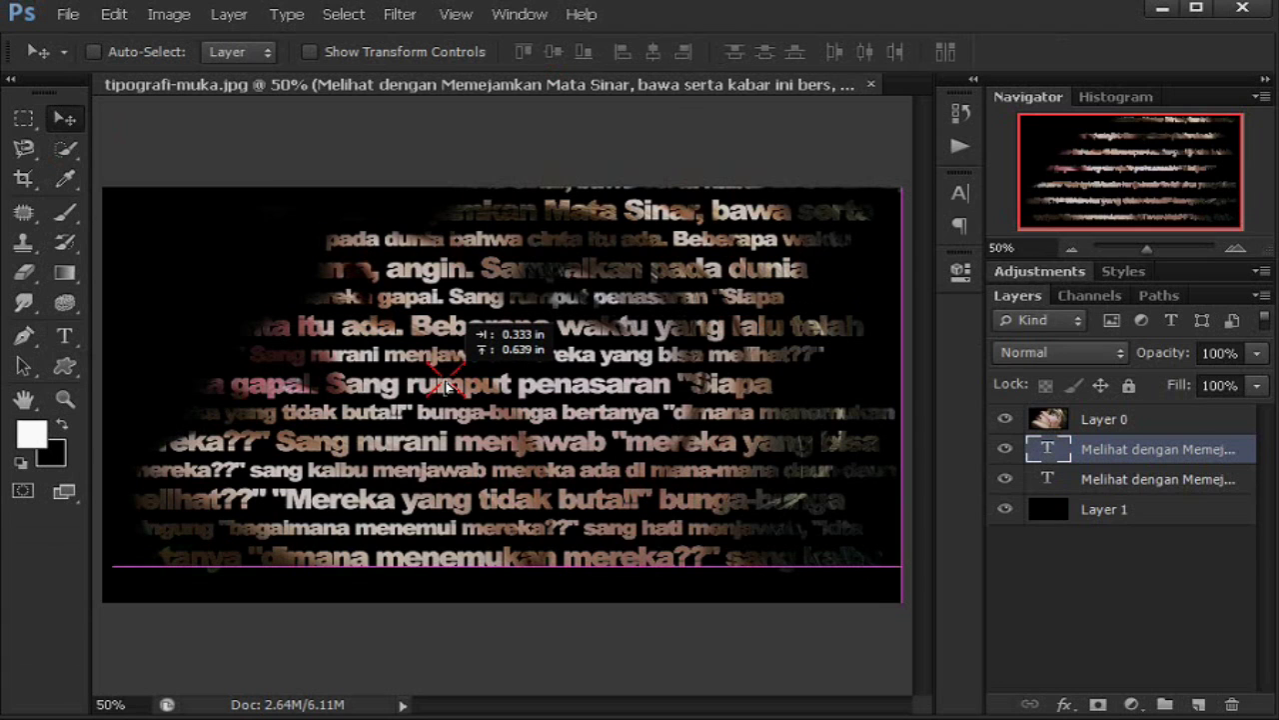
left_click_drag(447, 388, 448, 388)
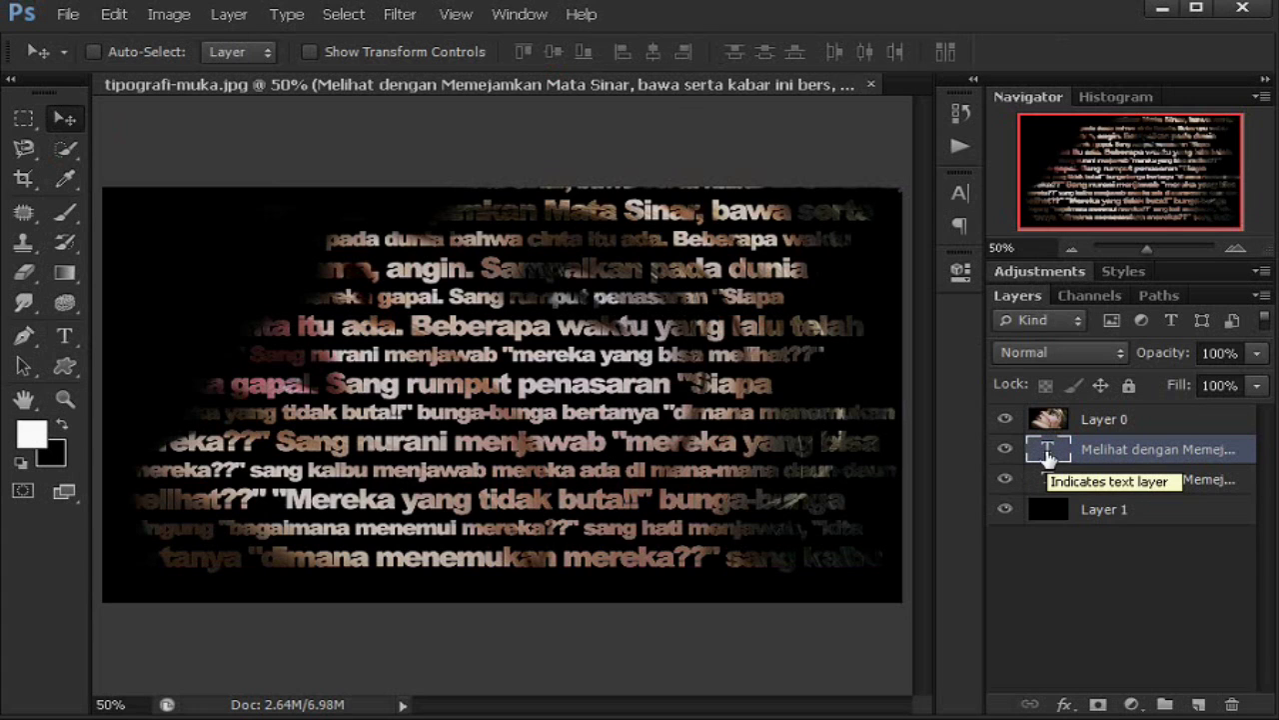
Step: Center-align the 36 pt text and reposition it evenly between the larger lines
double_click(1048, 452)
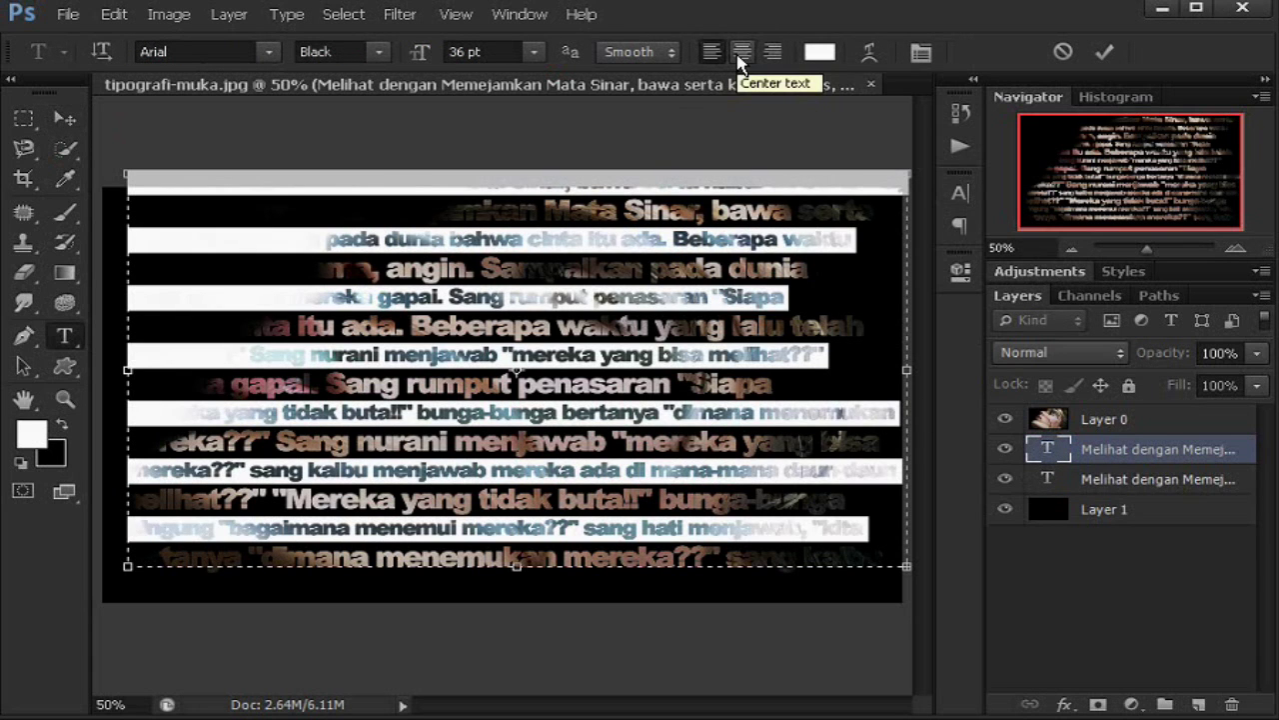
left_click(740, 54)
left_click(64, 118)
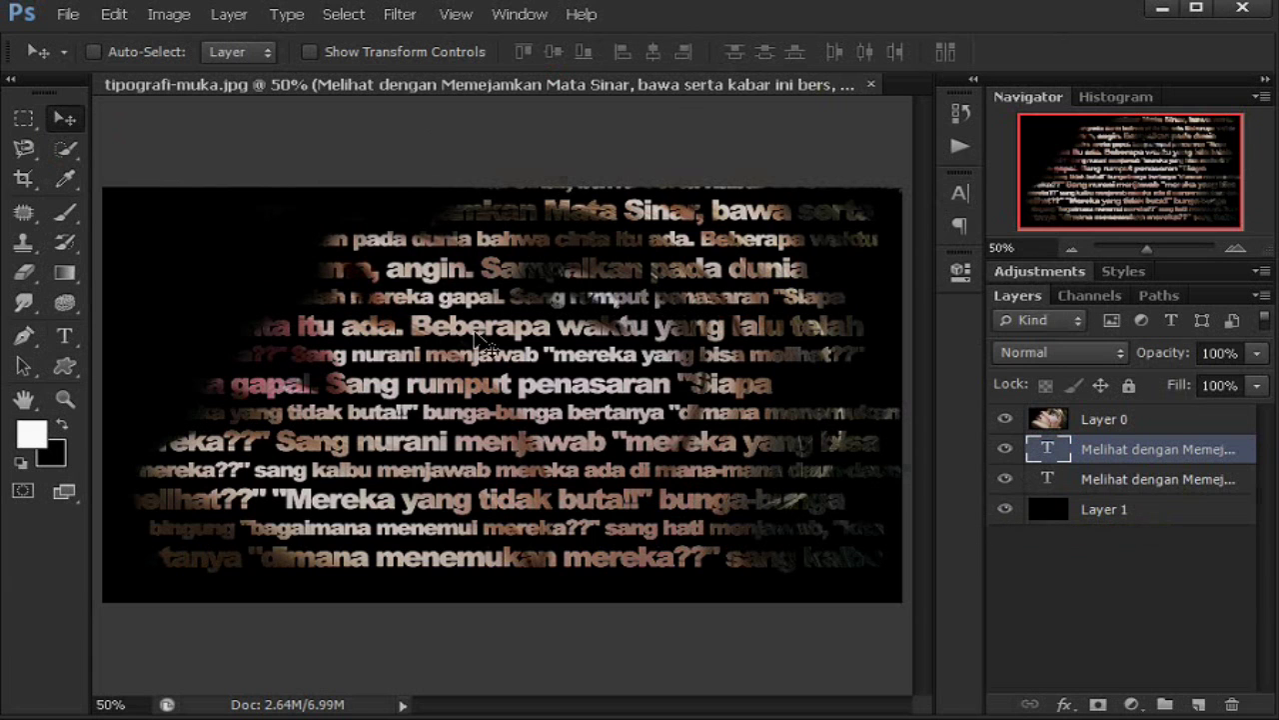
mouse_move(478, 355)
left_mouse_down()
mouse_move(461, 408)
mouse_move(458, 390)
mouse_move(427, 398)
left_mouse_up()
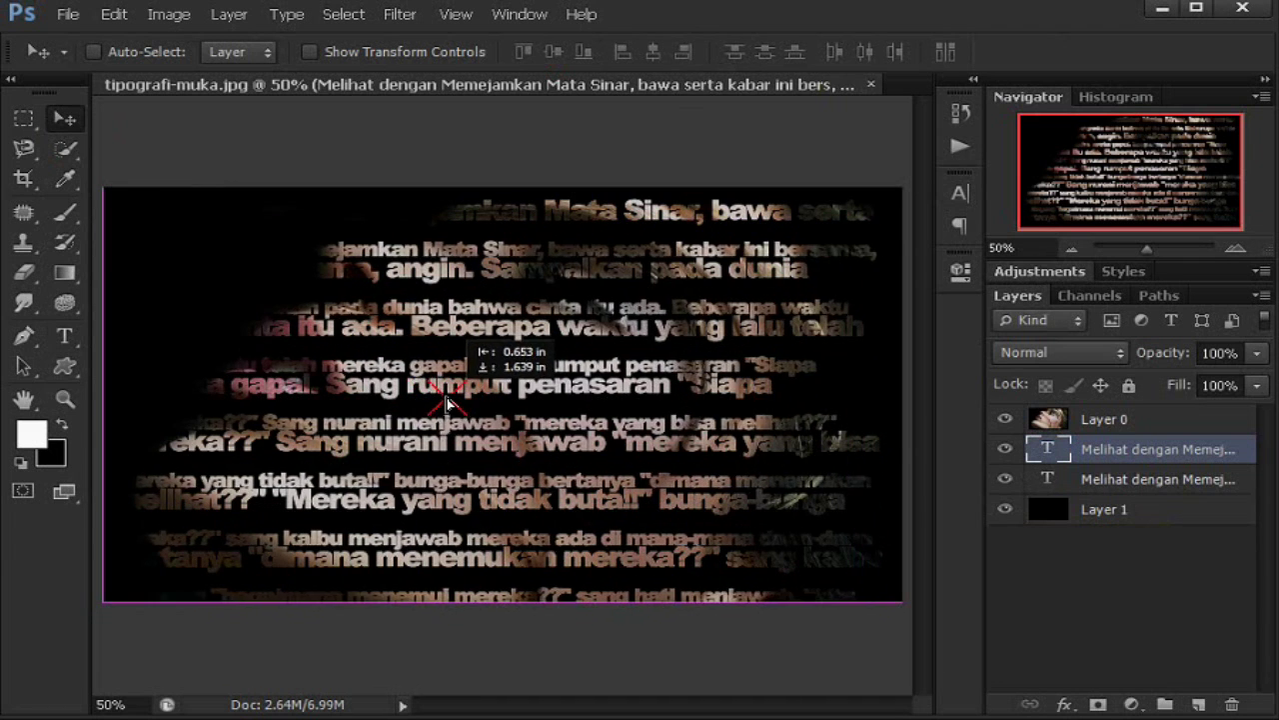
left_click_drag(427, 399, 446, 401)
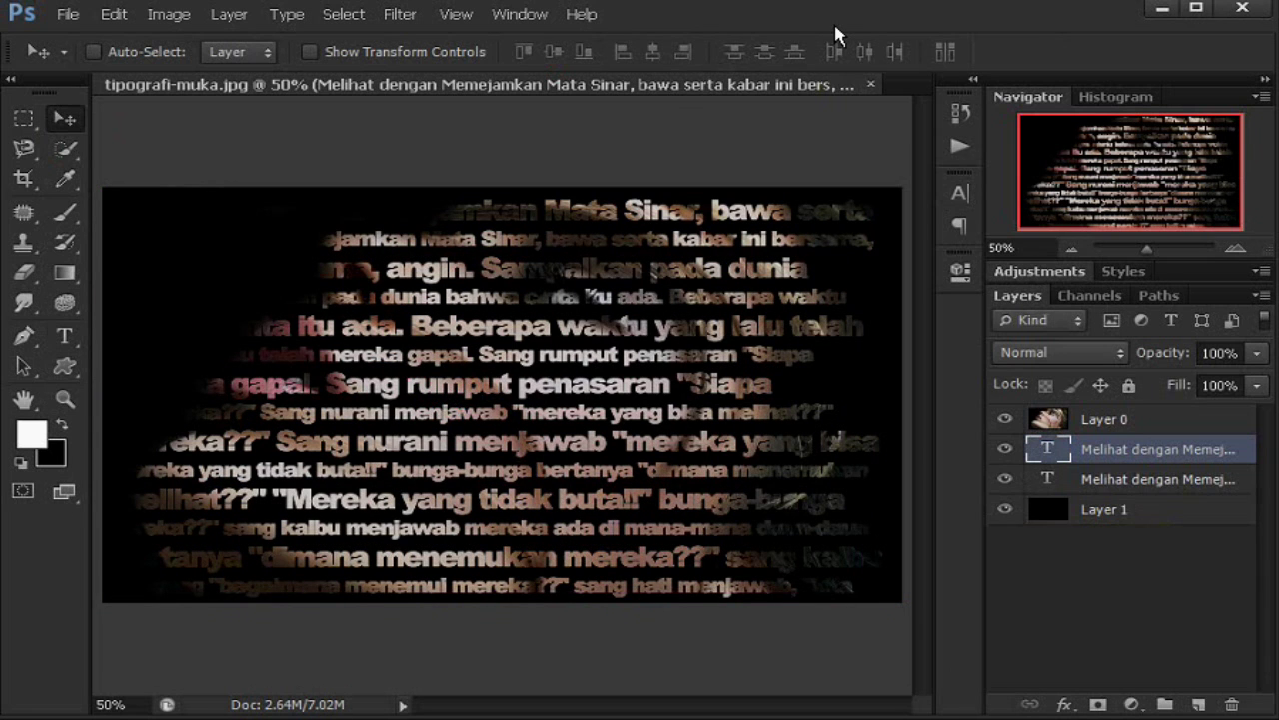
left_click(1005, 448)
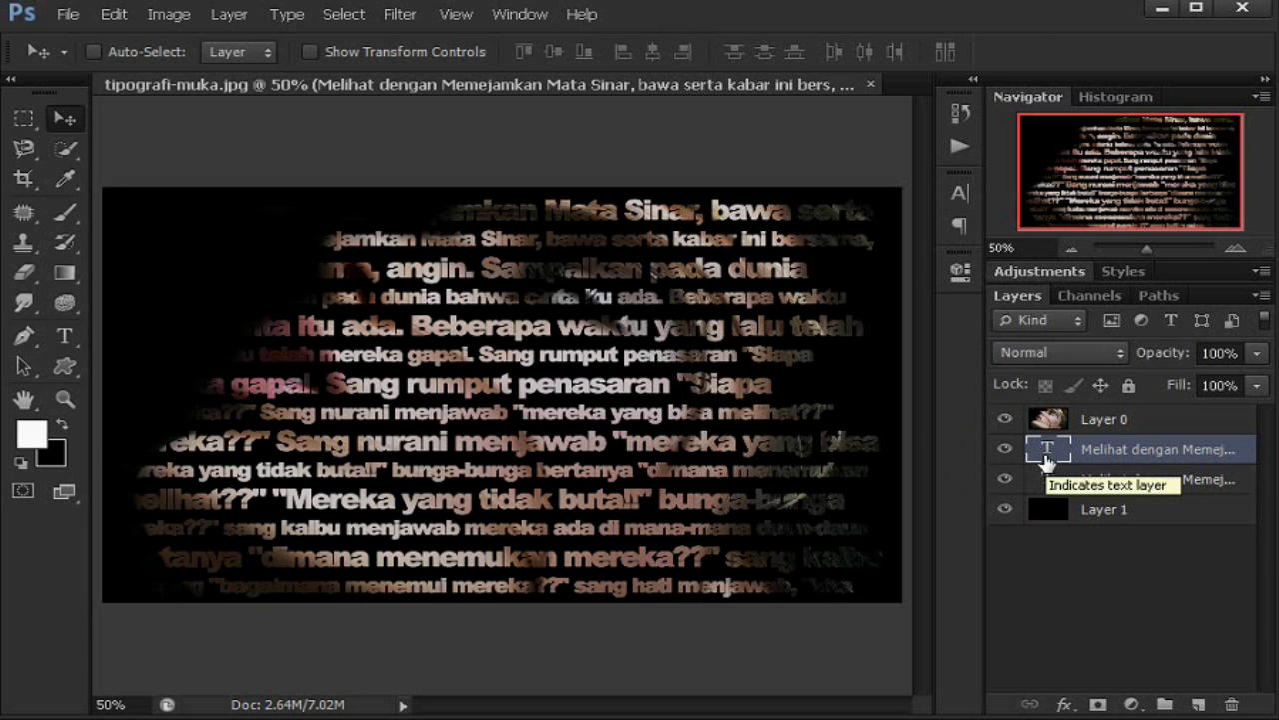
Step: Enlarge the word 'cinta' in the smaller poem text to 130 pt
double_click(1047, 451)
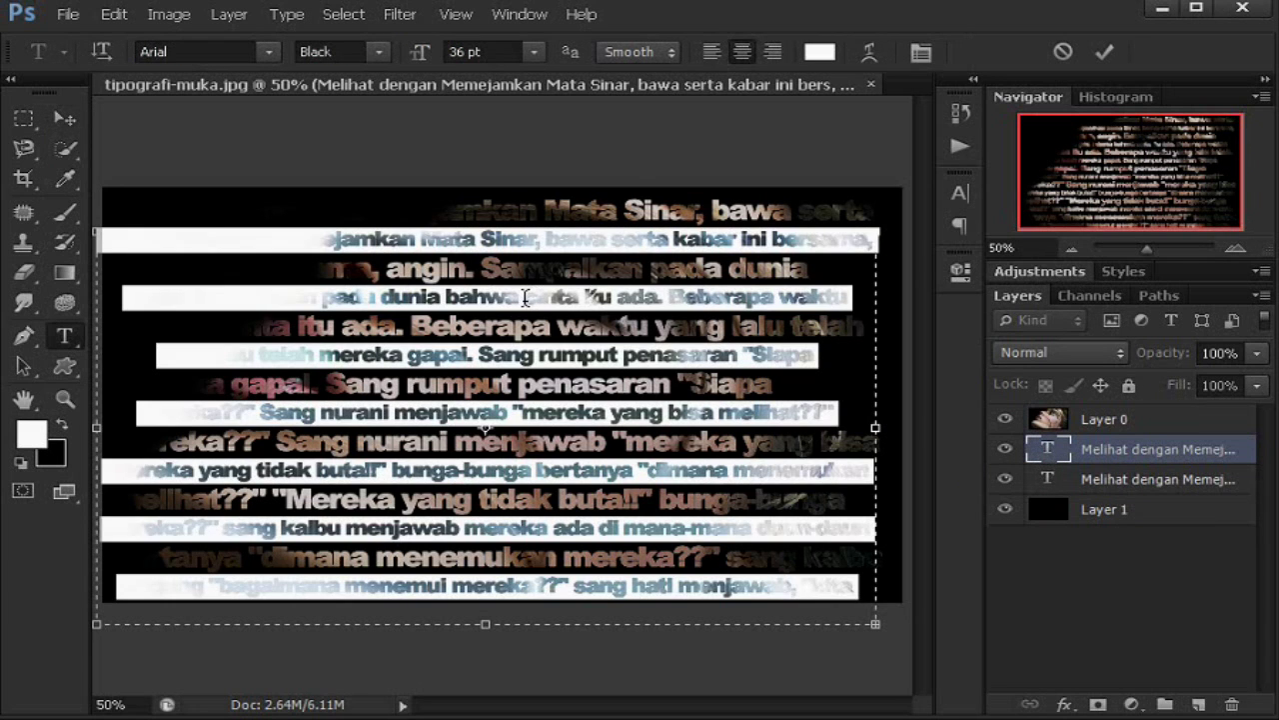
left_click_drag(525, 297, 577, 298)
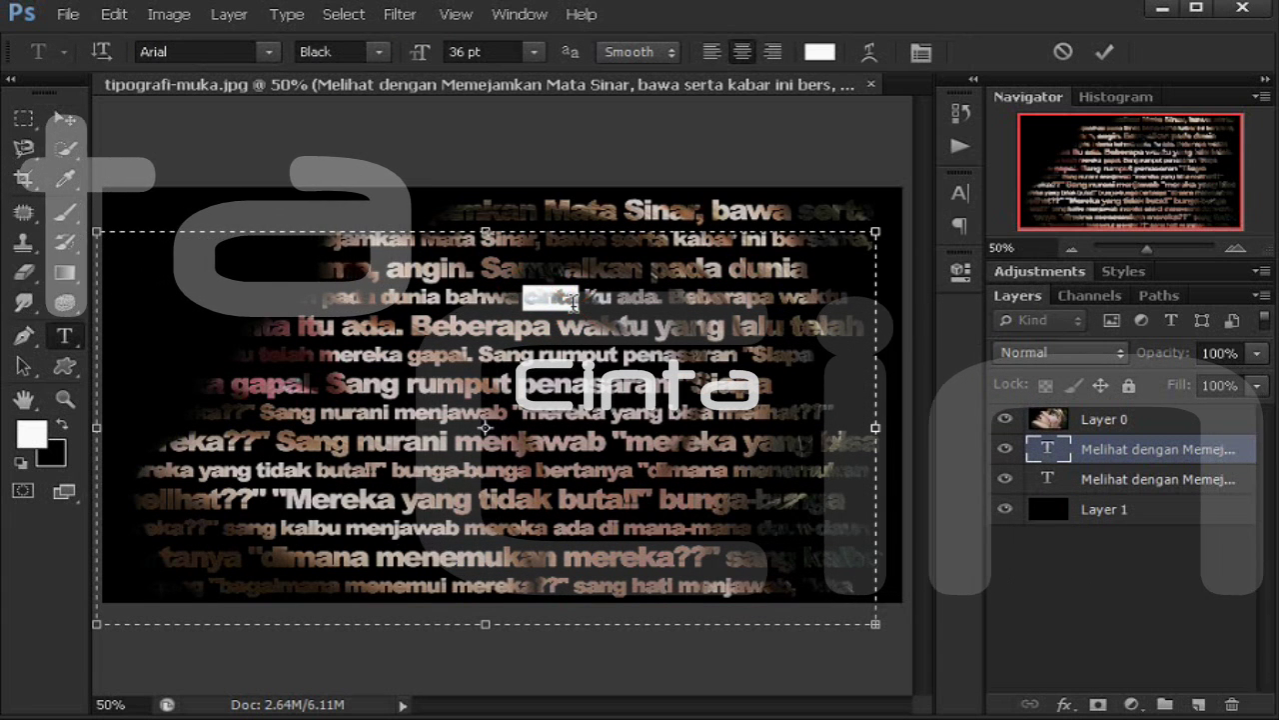
left_click(535, 52)
left_click(532, 49)
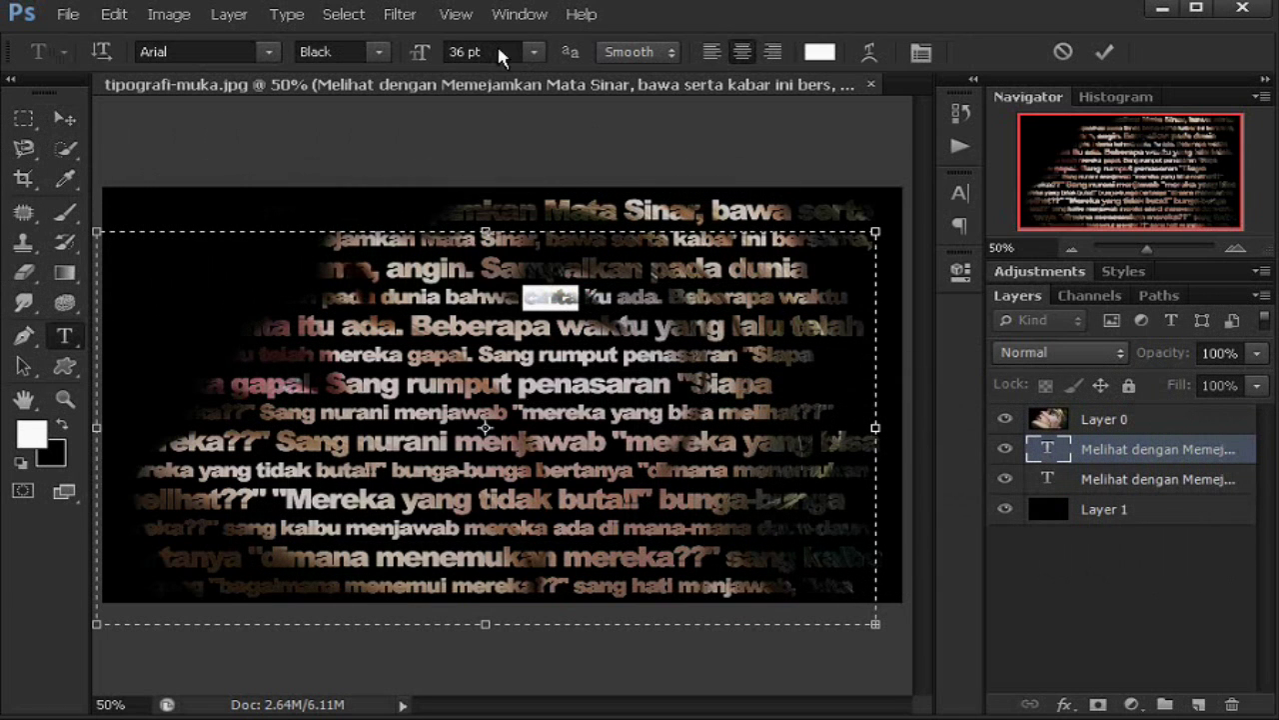
left_click(463, 51)
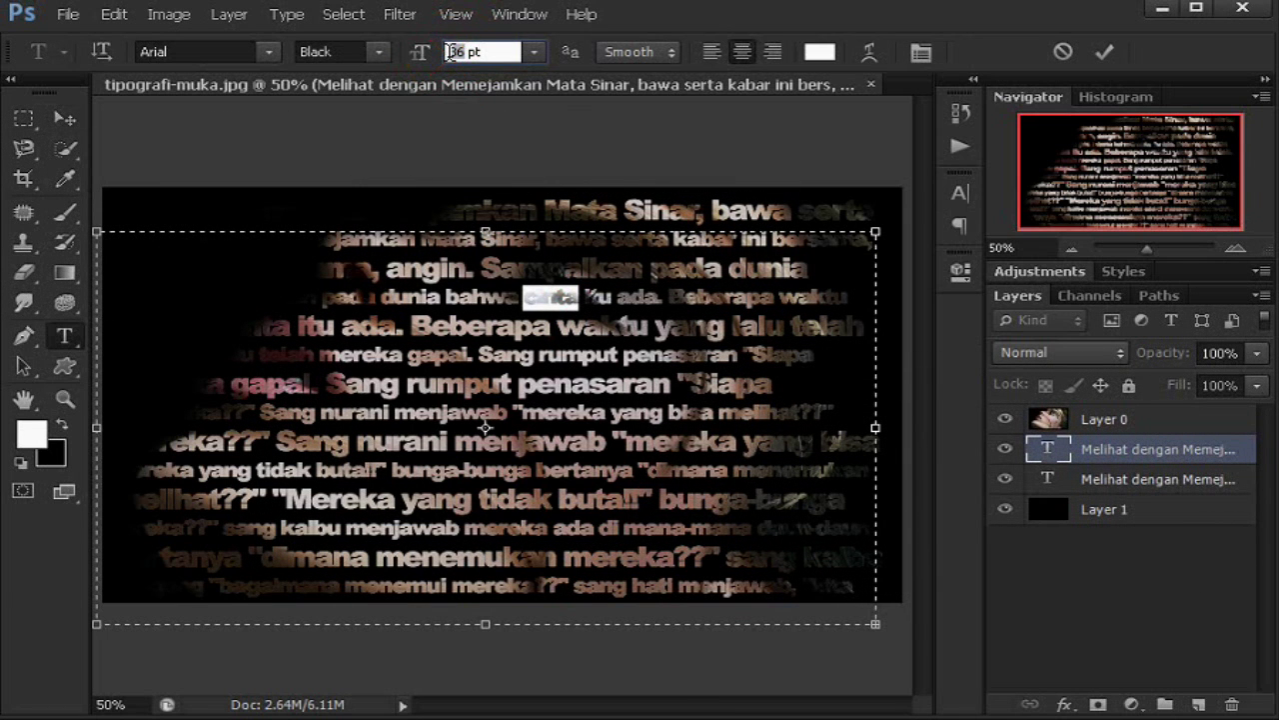
type("130")
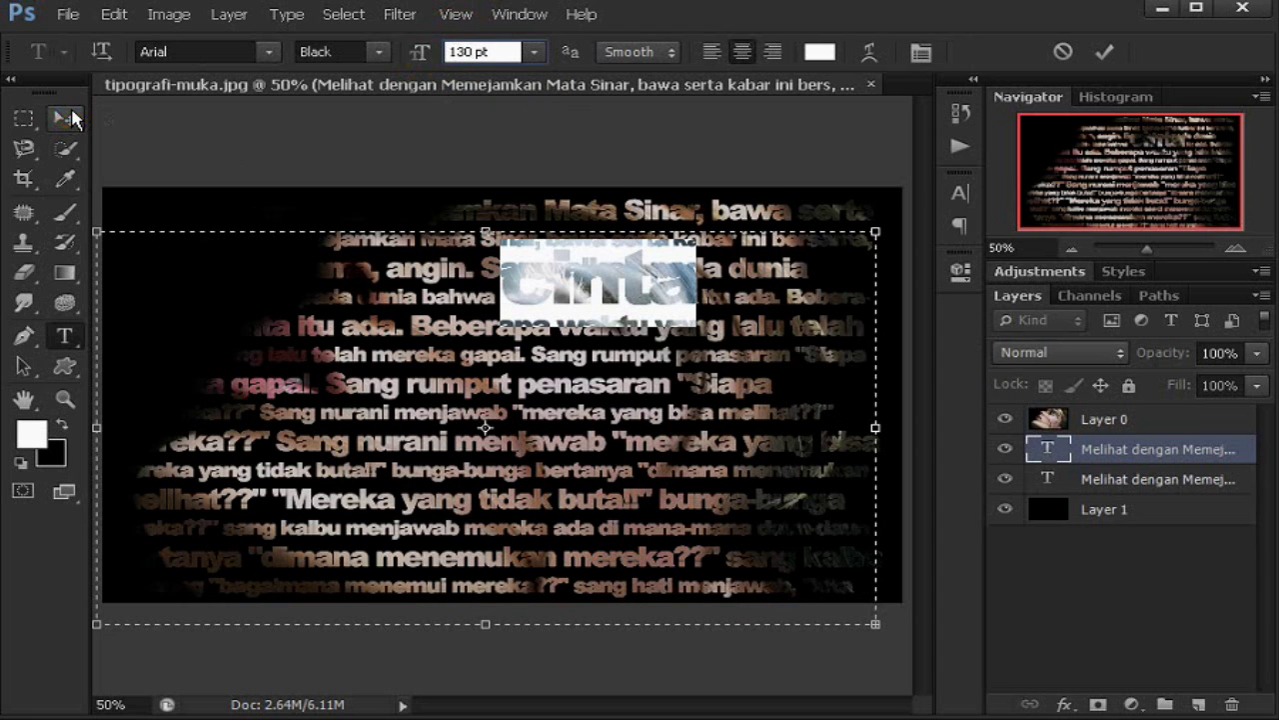
left_click(63, 116)
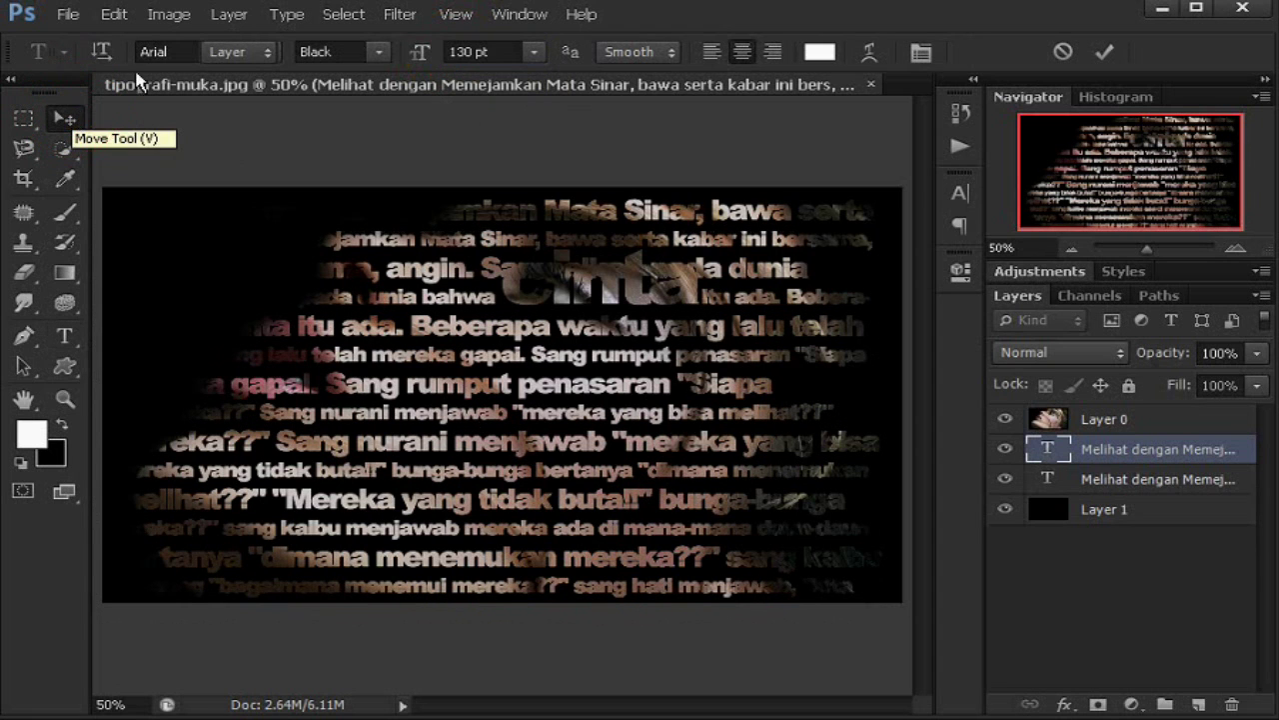
left_click(1006, 452)
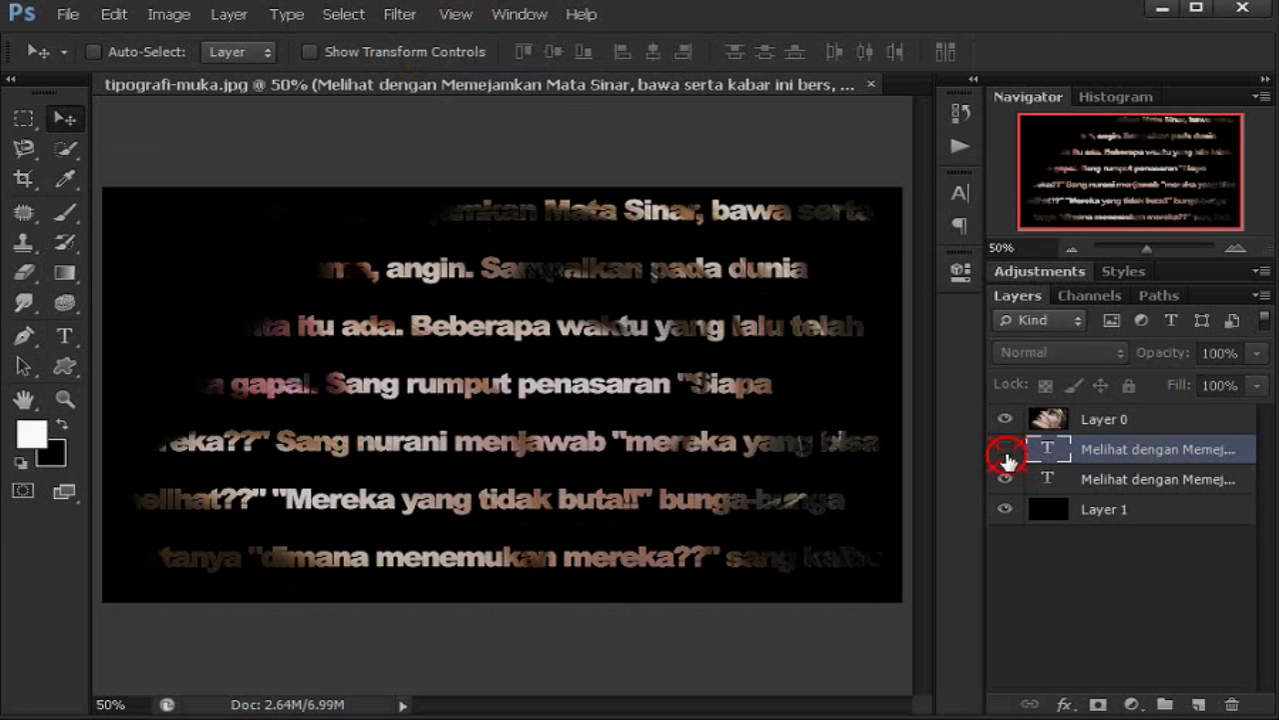
left_click(1109, 483)
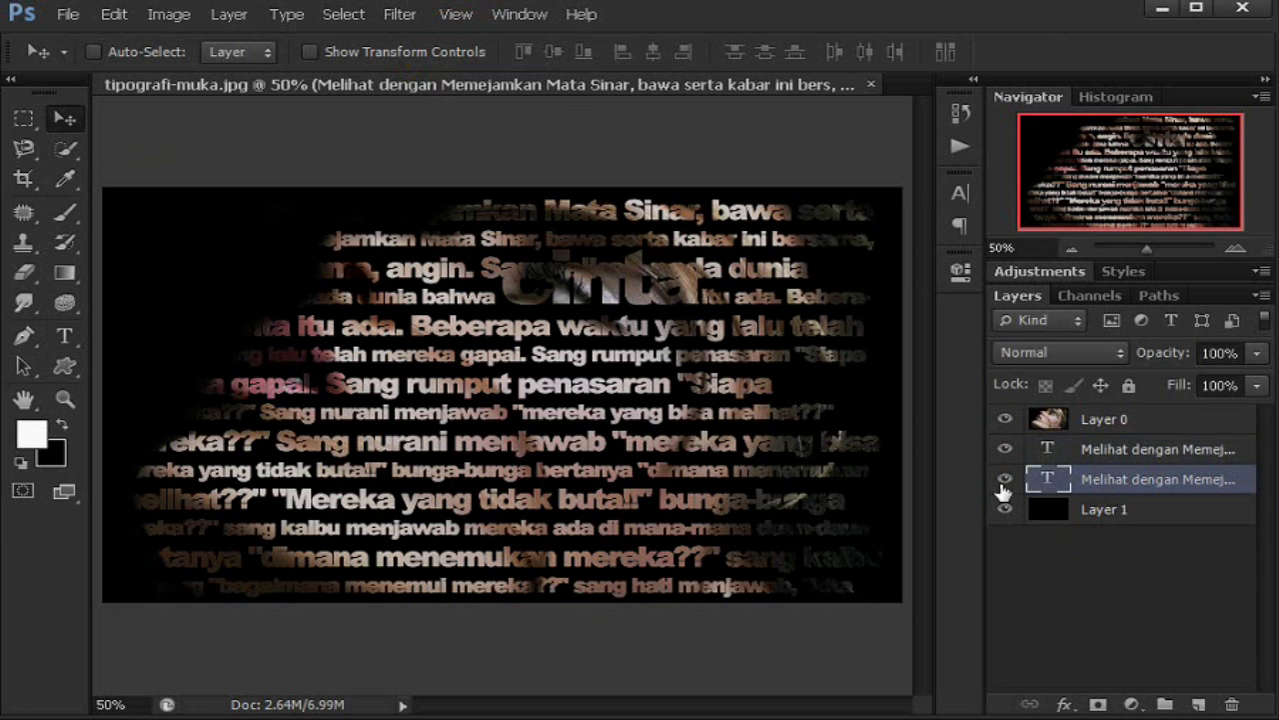
Step: Resize the word 'nurani' in the larger poem text to 90 pt
left_click(1005, 480)
left_click(1004, 479)
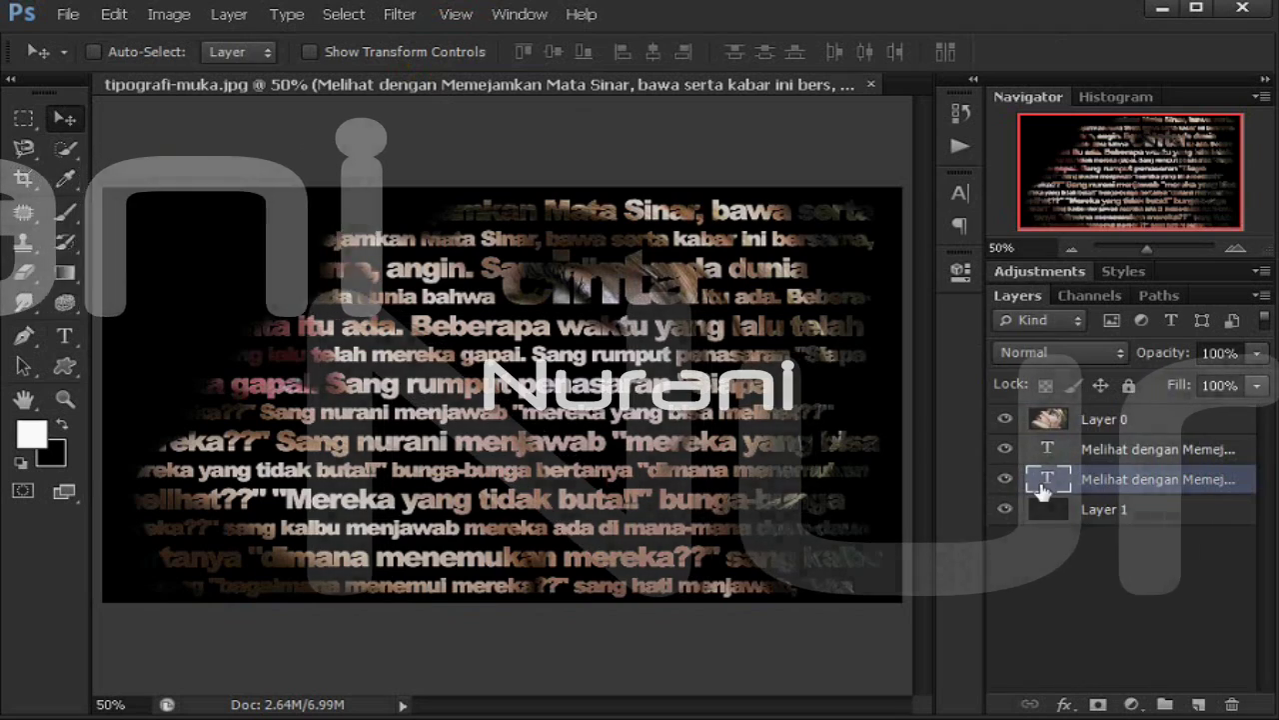
double_click(1043, 486)
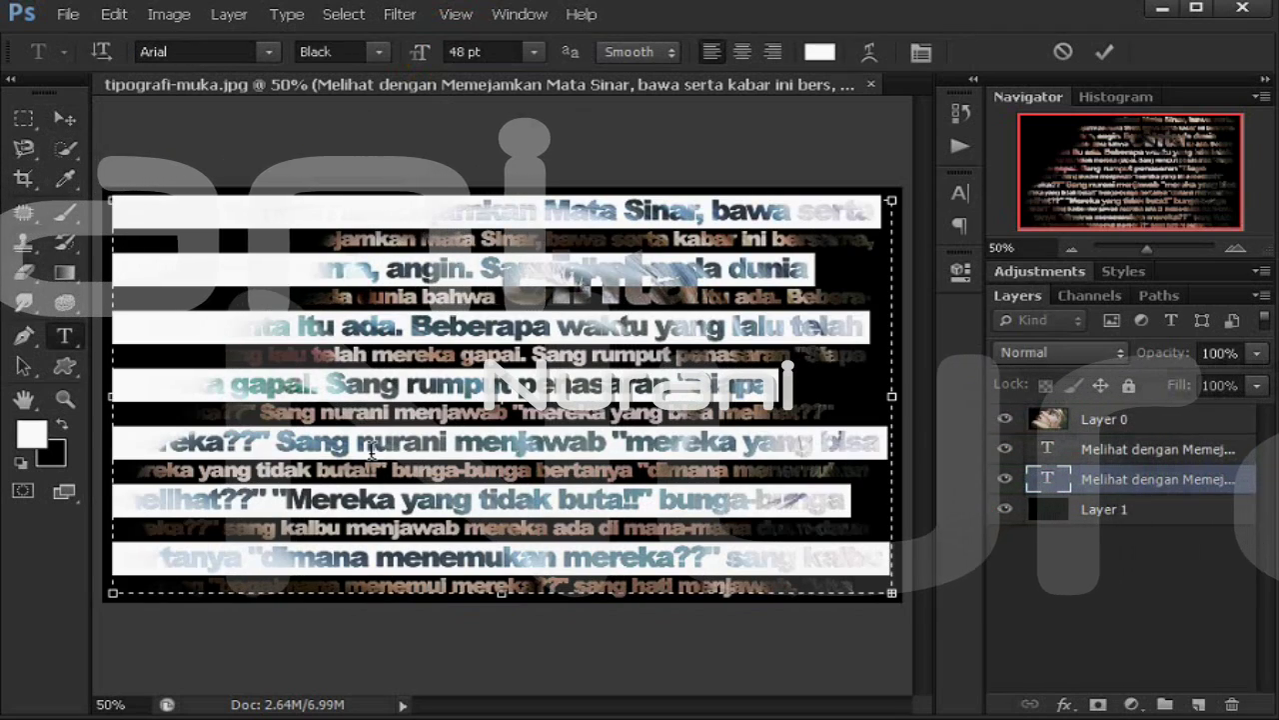
left_click_drag(357, 442, 448, 444)
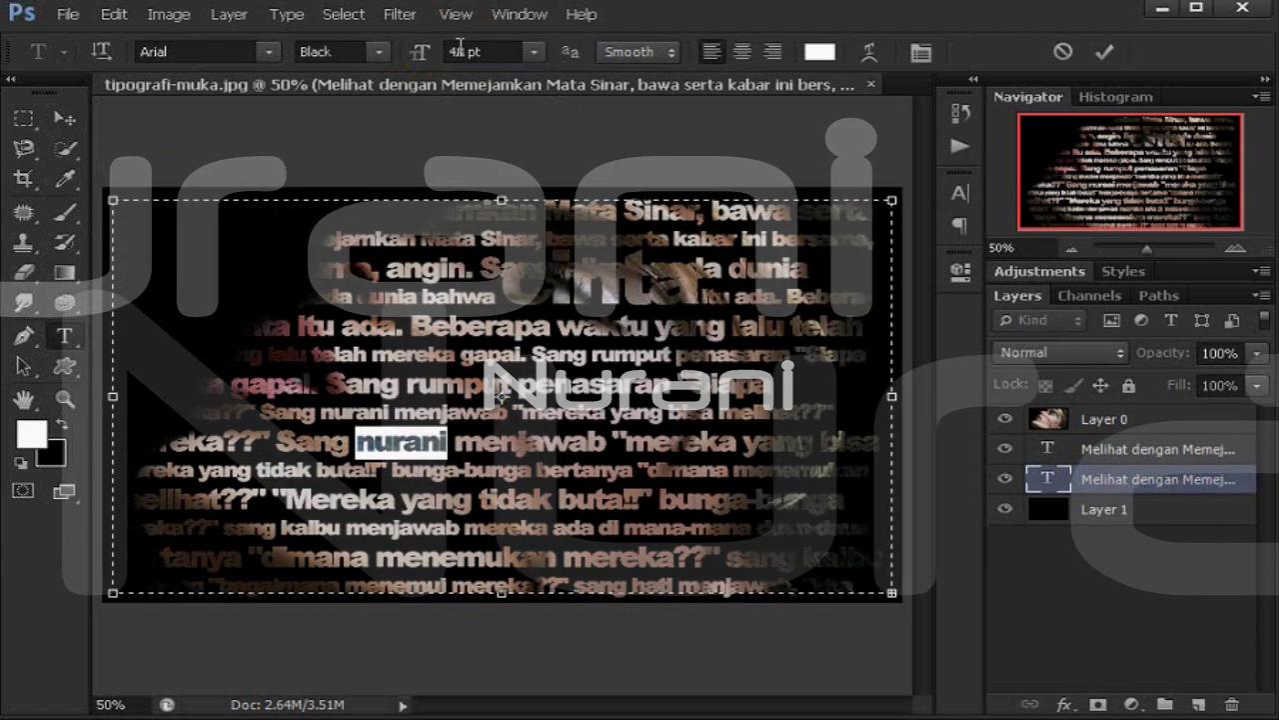
left_click(462, 51)
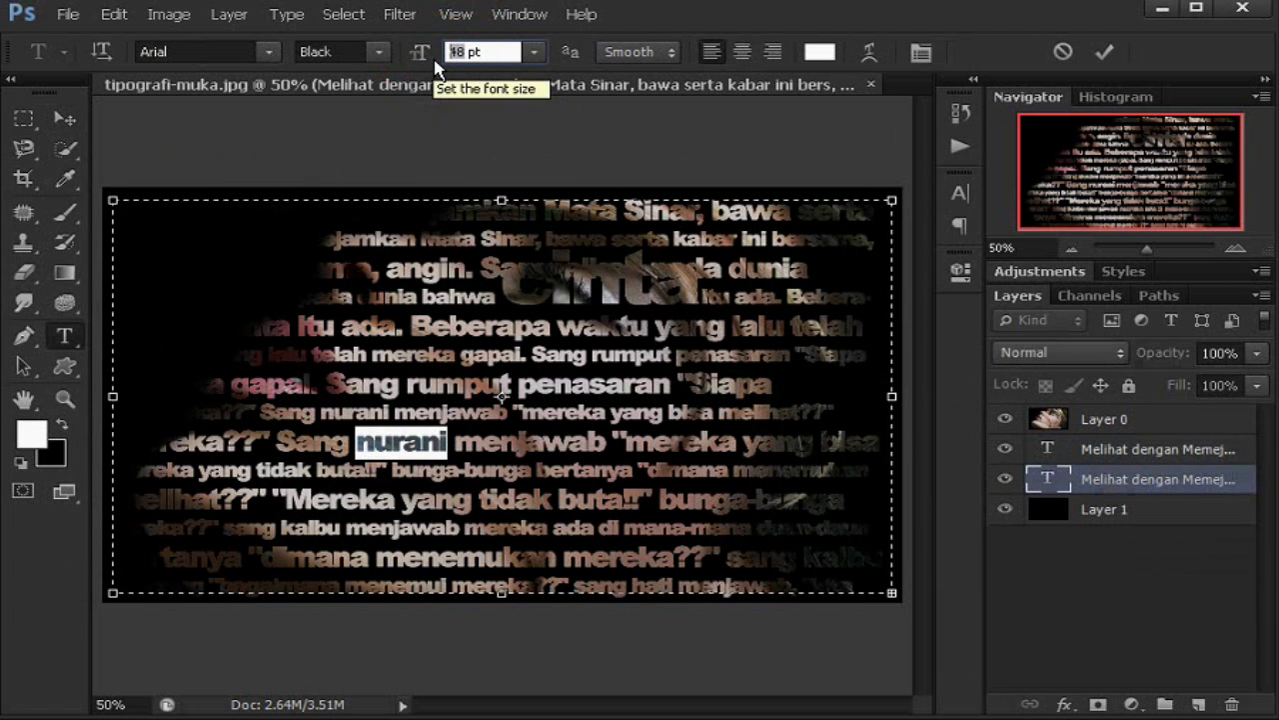
type("90")
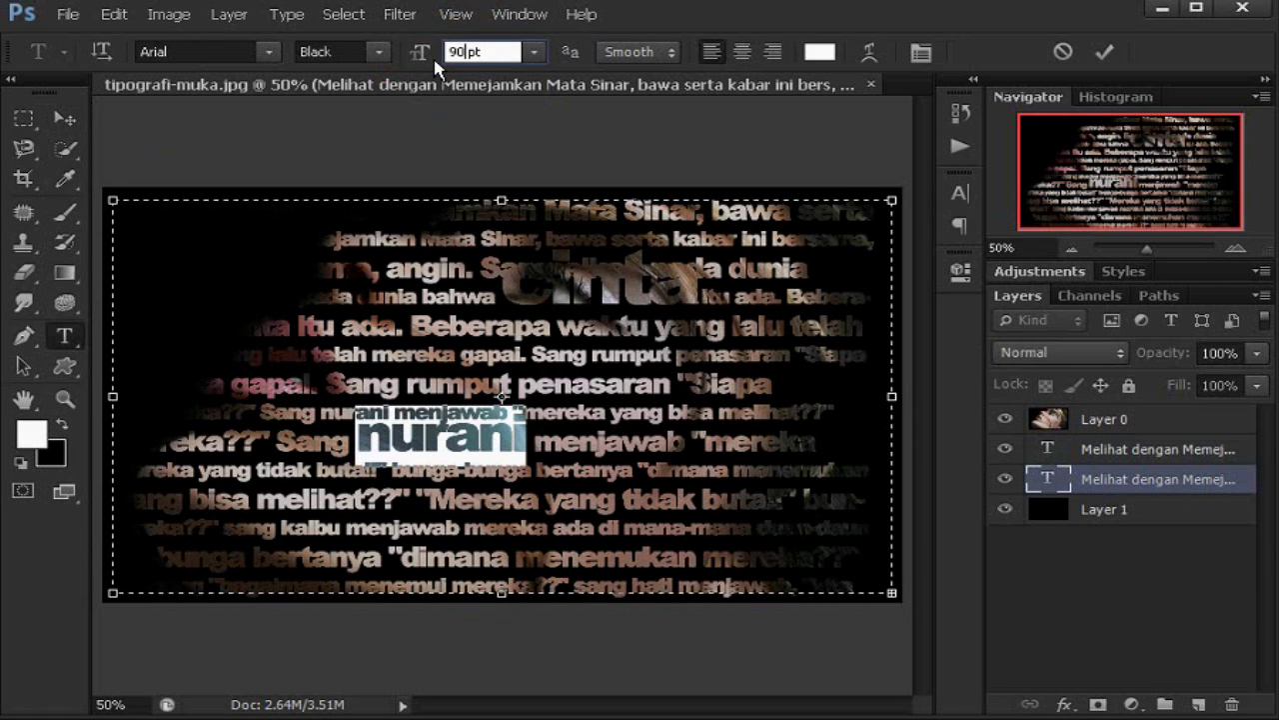
left_click(78, 117)
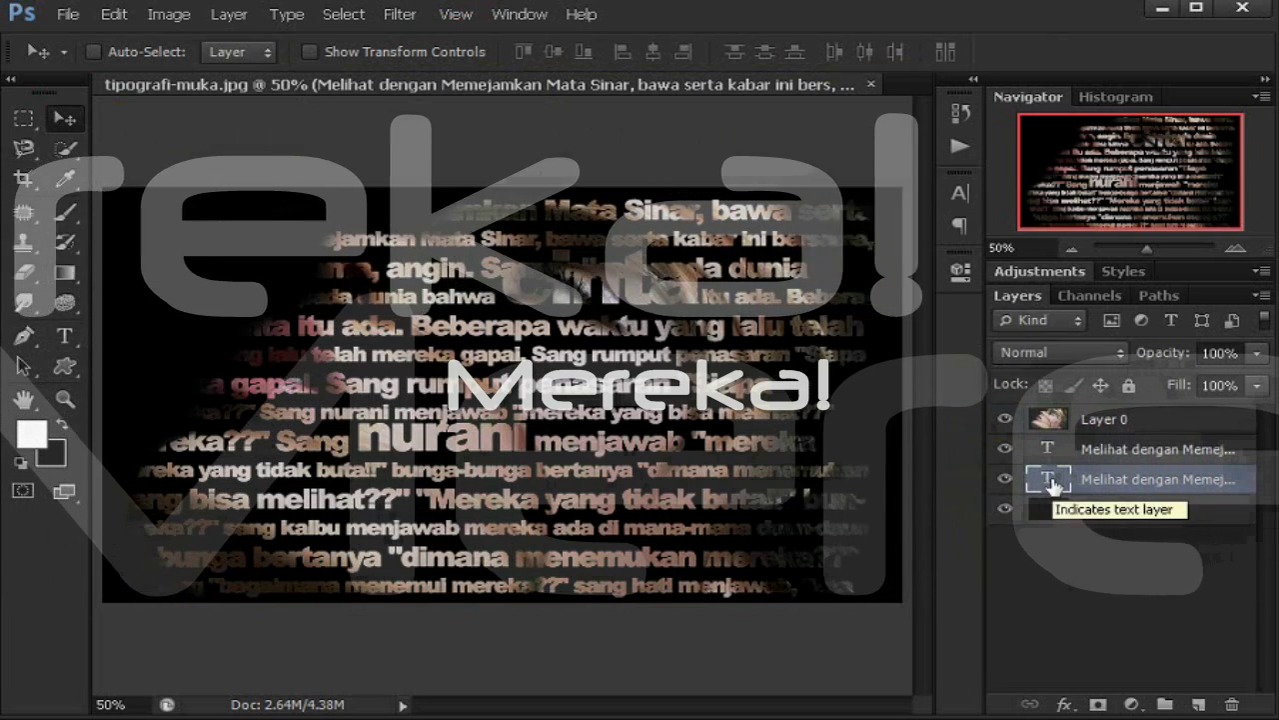
Step: Set 'Mereka' in the larger poem layer to 80 pt and compare the upper layer's visibility
double_click(1049, 480)
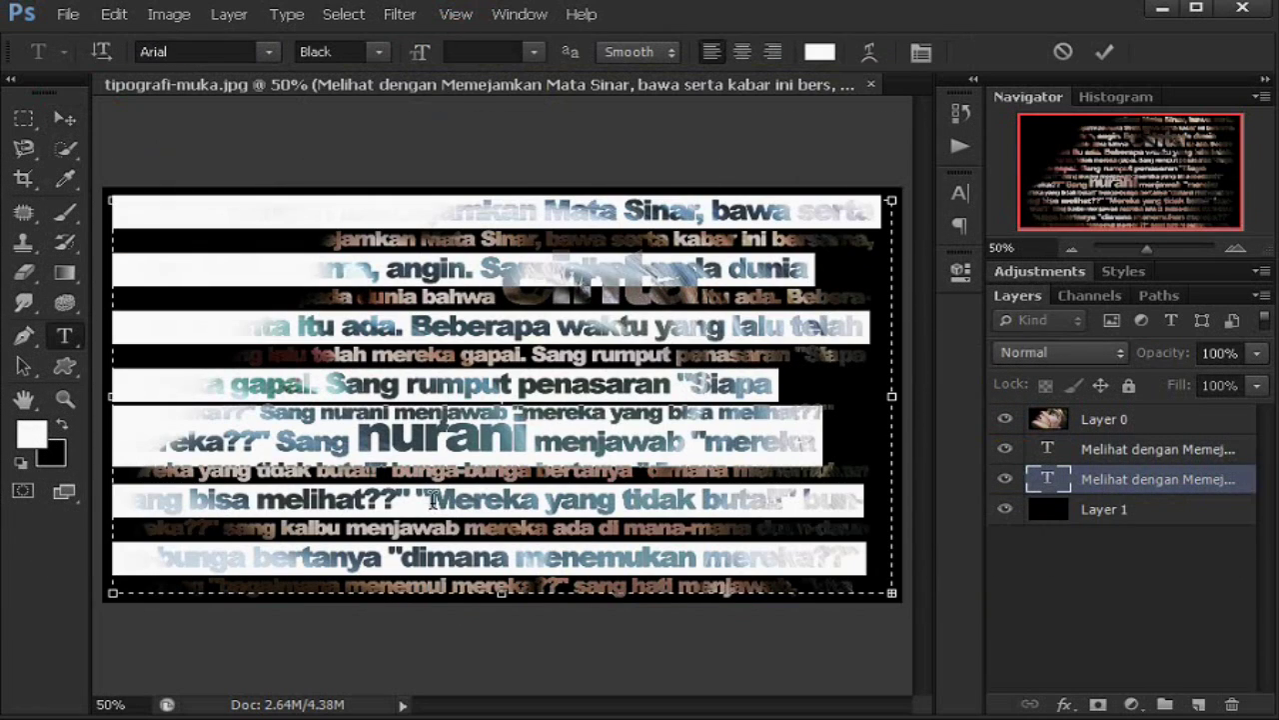
left_click_drag(430, 499, 538, 500)
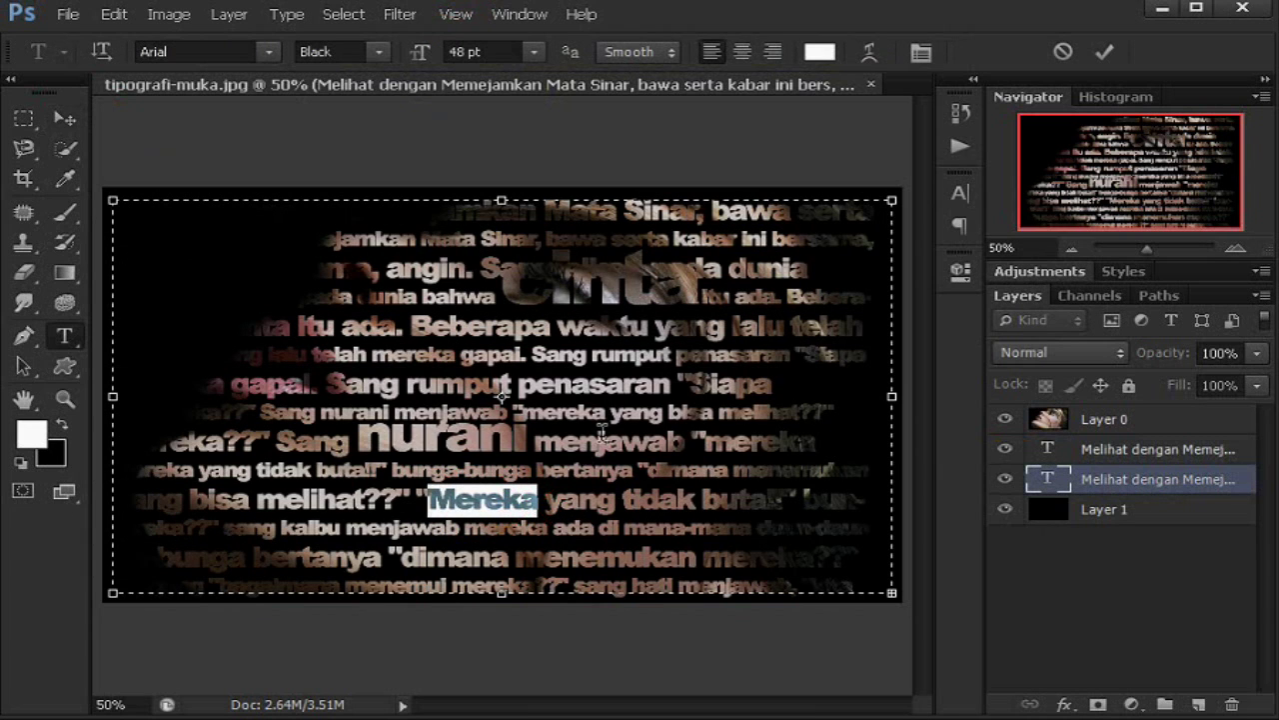
left_click(464, 52)
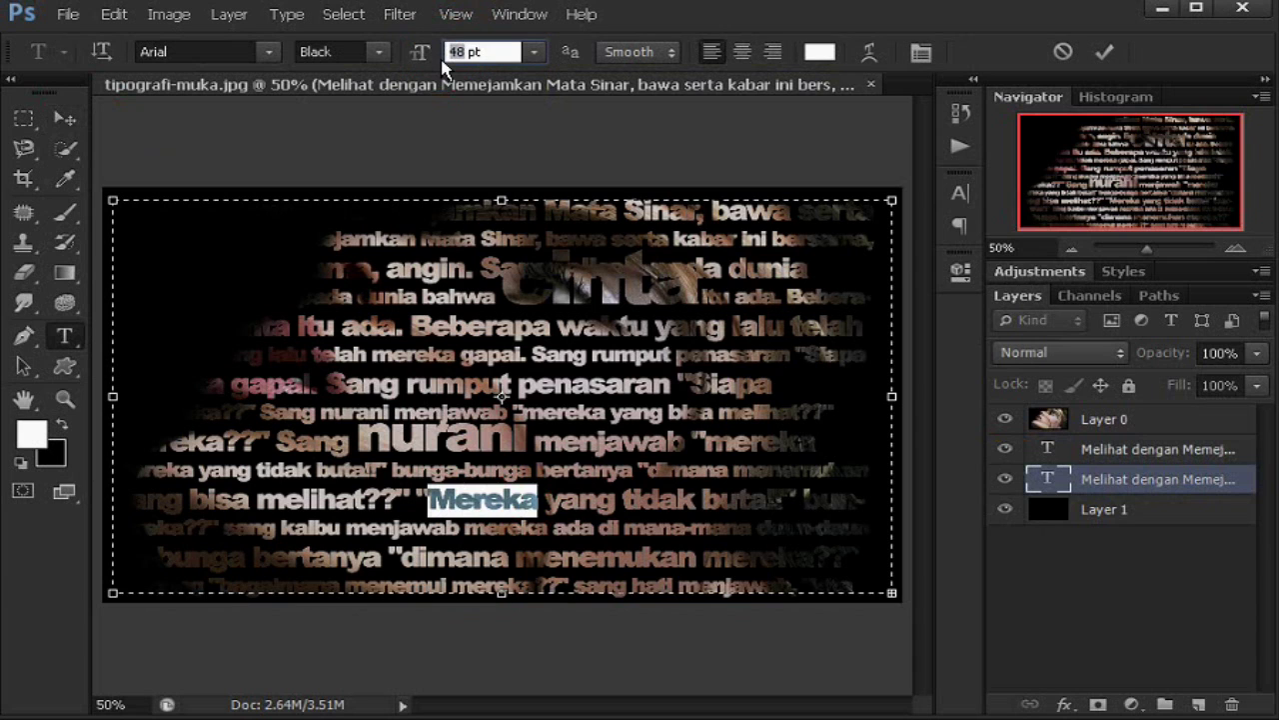
type("80")
key("Return")
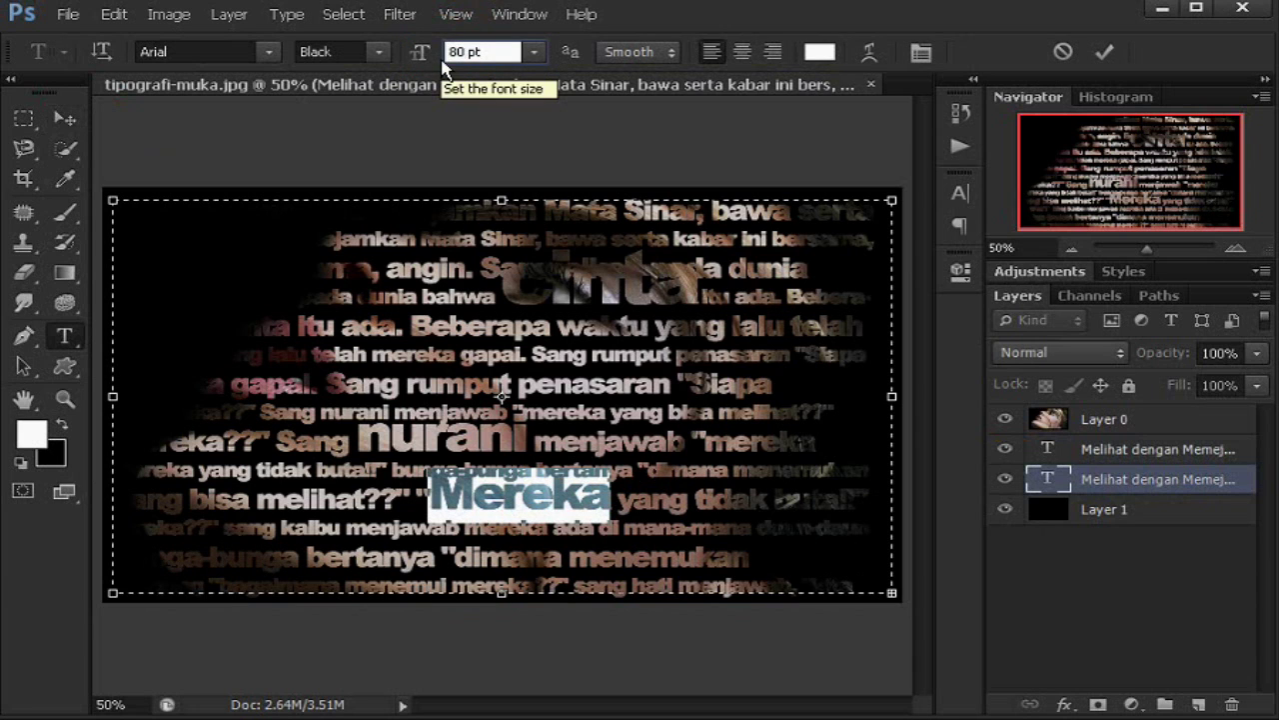
left_click(64, 118)
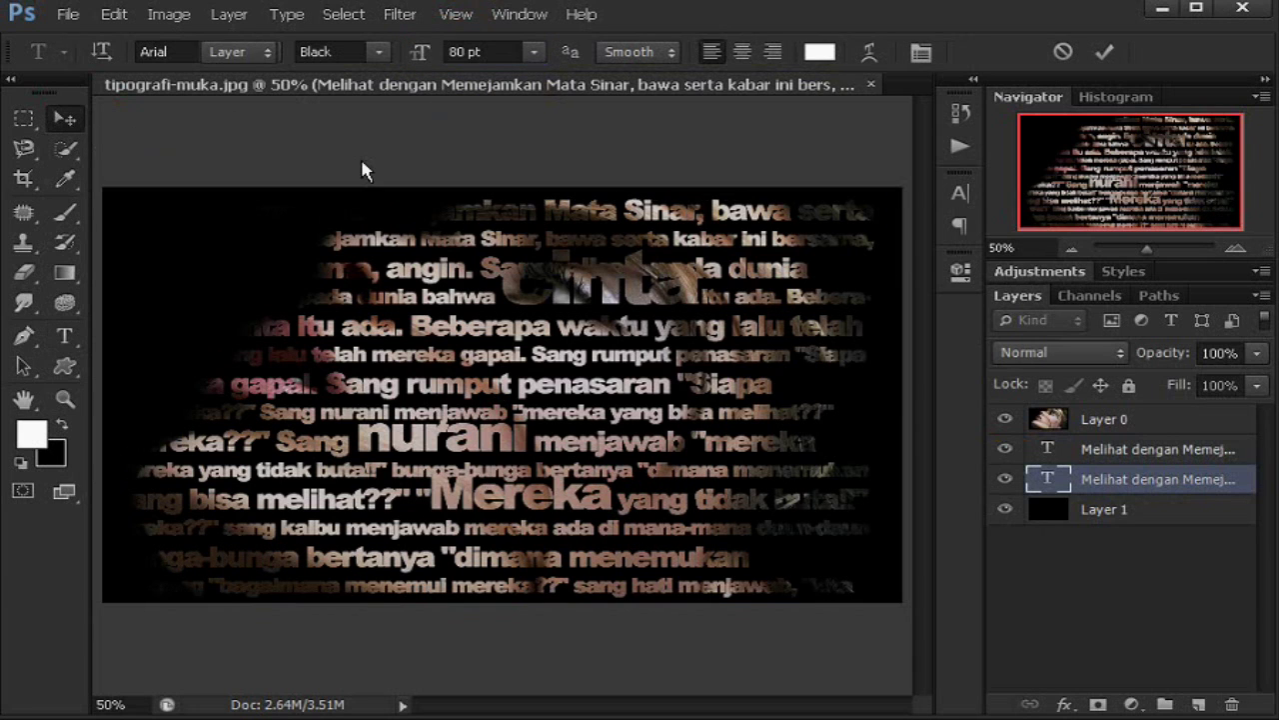
left_click(1006, 448)
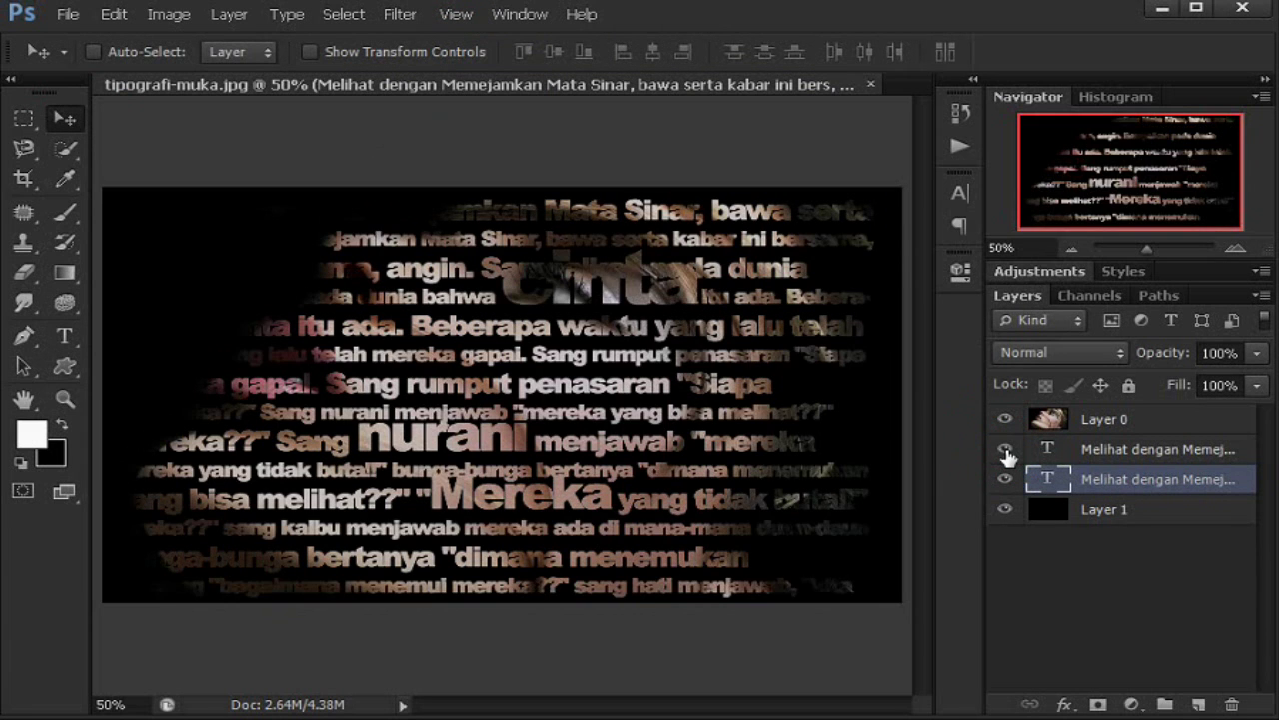
left_click(1006, 449)
left_click(1005, 449)
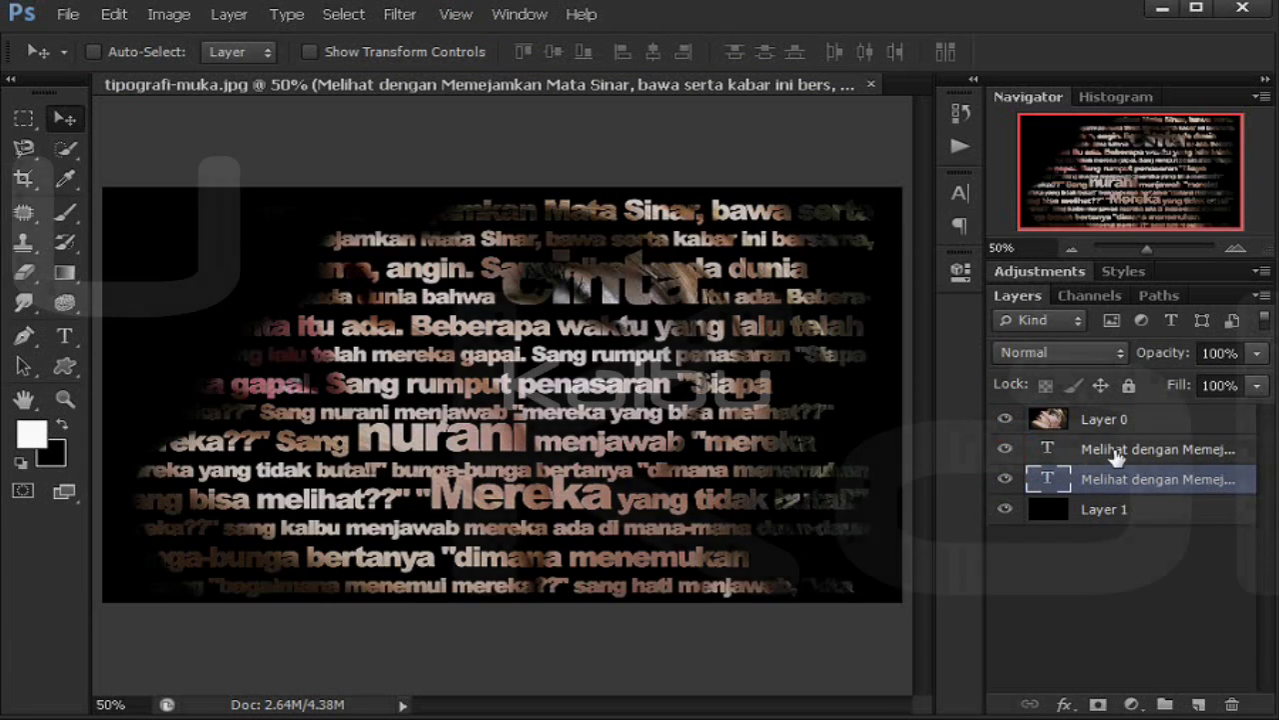
Step: Set the word 'kalbu' in the upper poem layer to 100 pt
left_click(1068, 457)
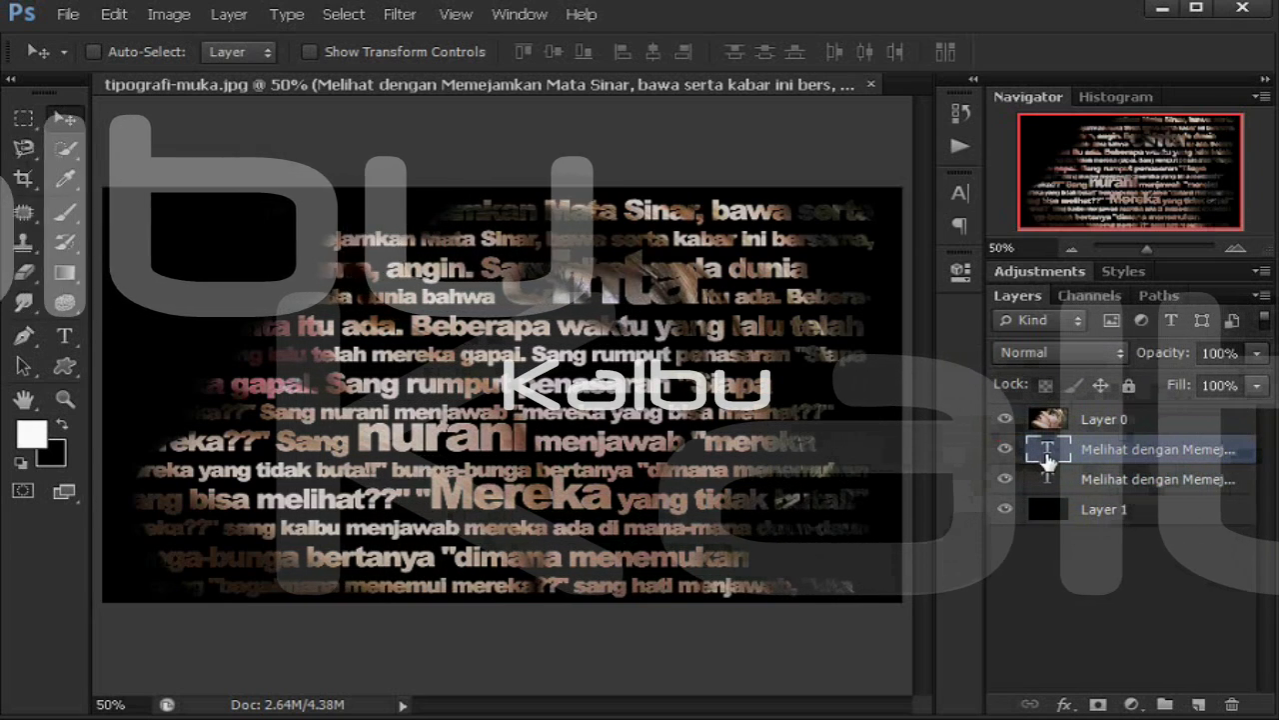
double_click(1048, 450)
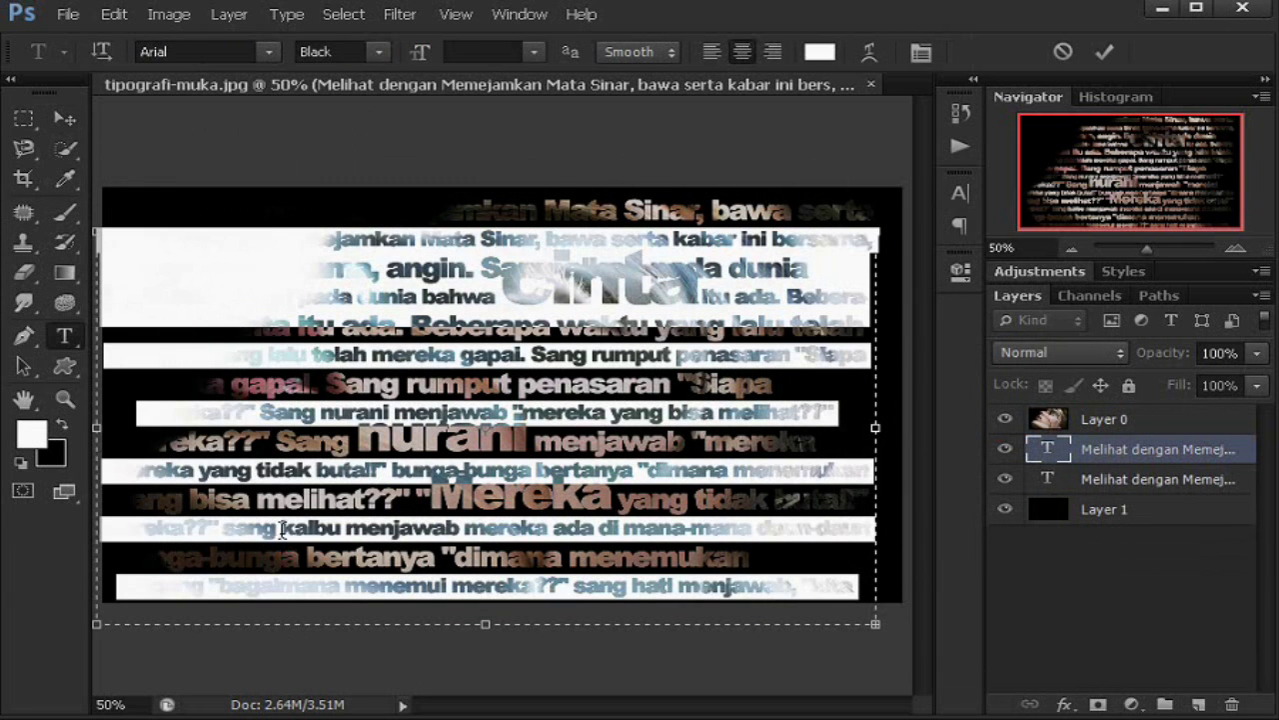
left_click_drag(283, 530, 337, 531)
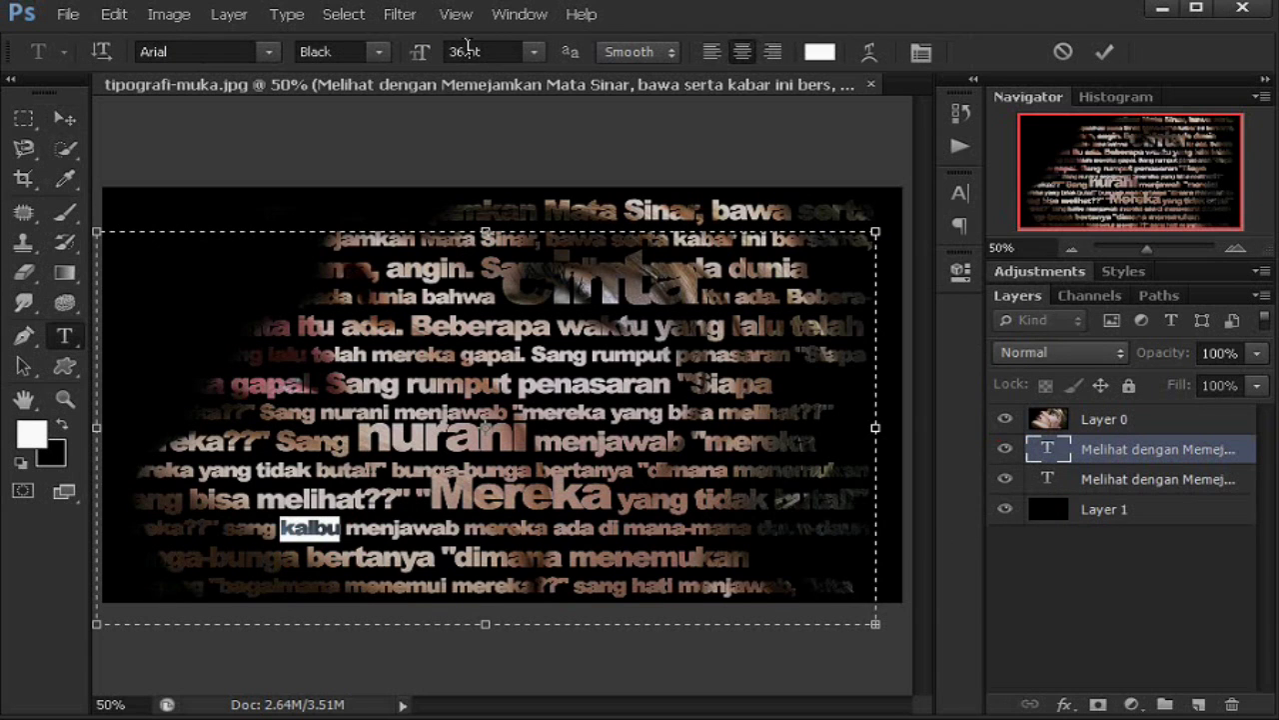
left_click(465, 50)
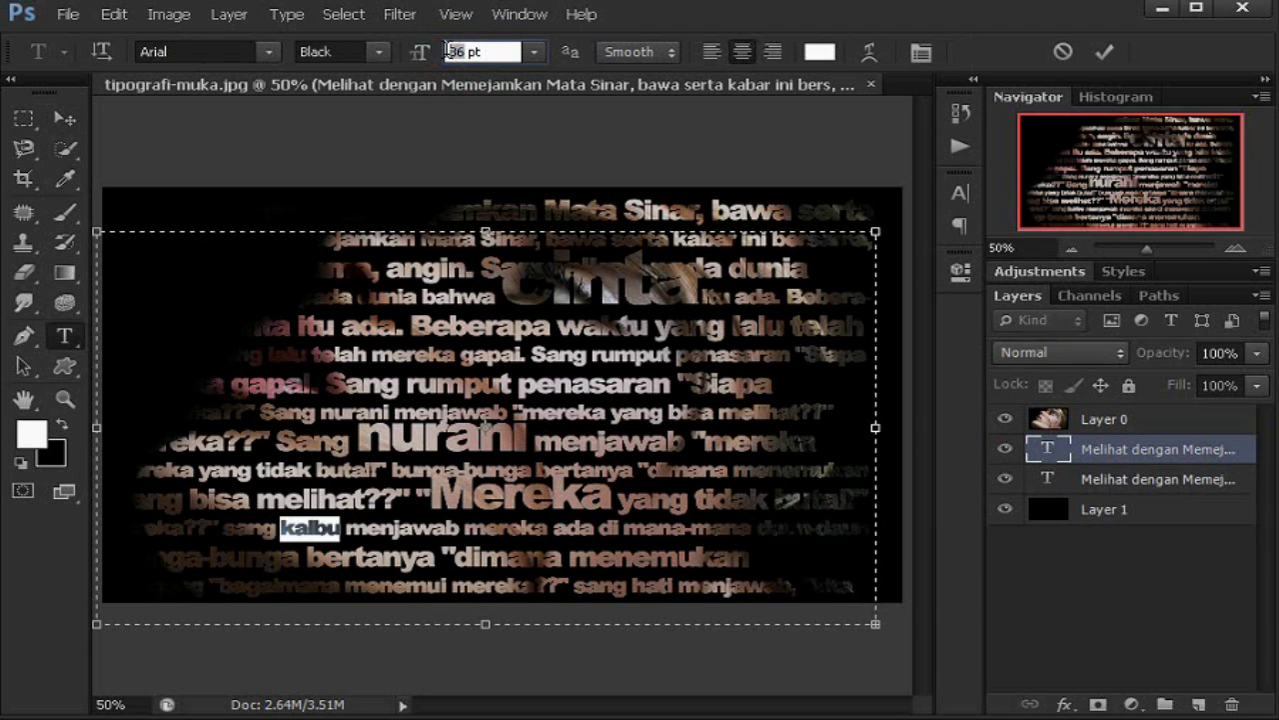
type("100")
key("Return")
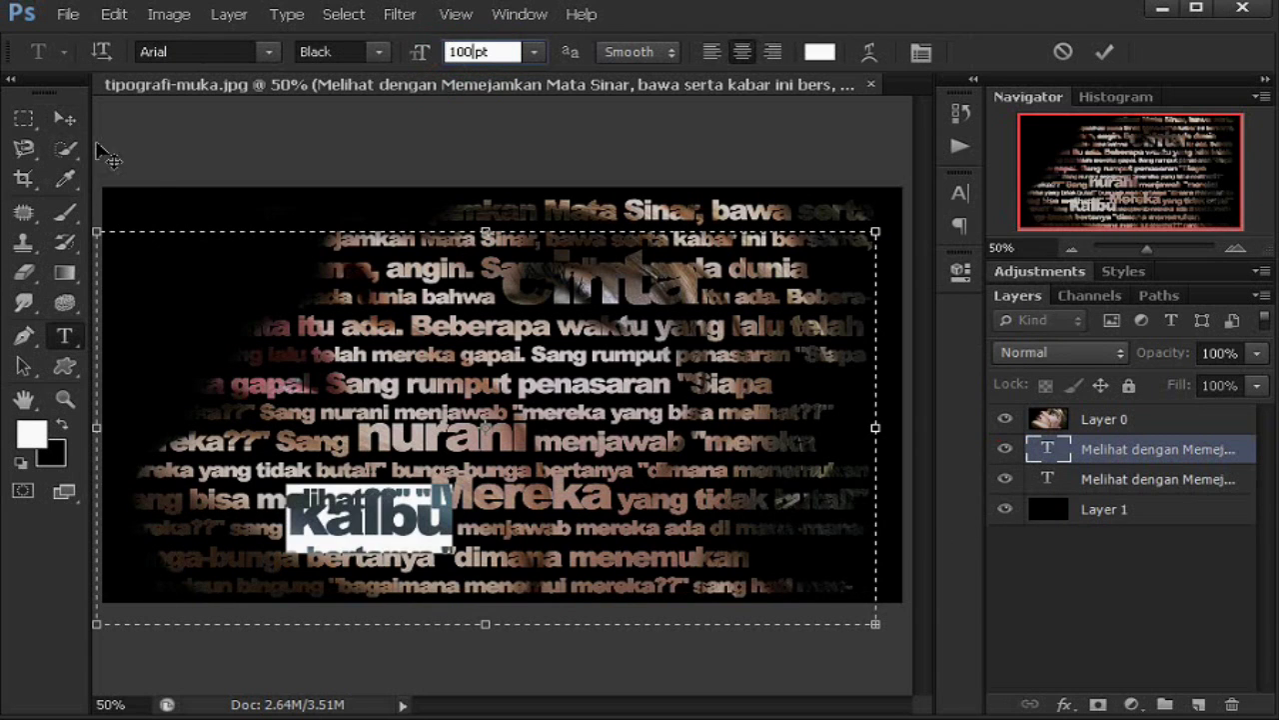
left_click(79, 117)
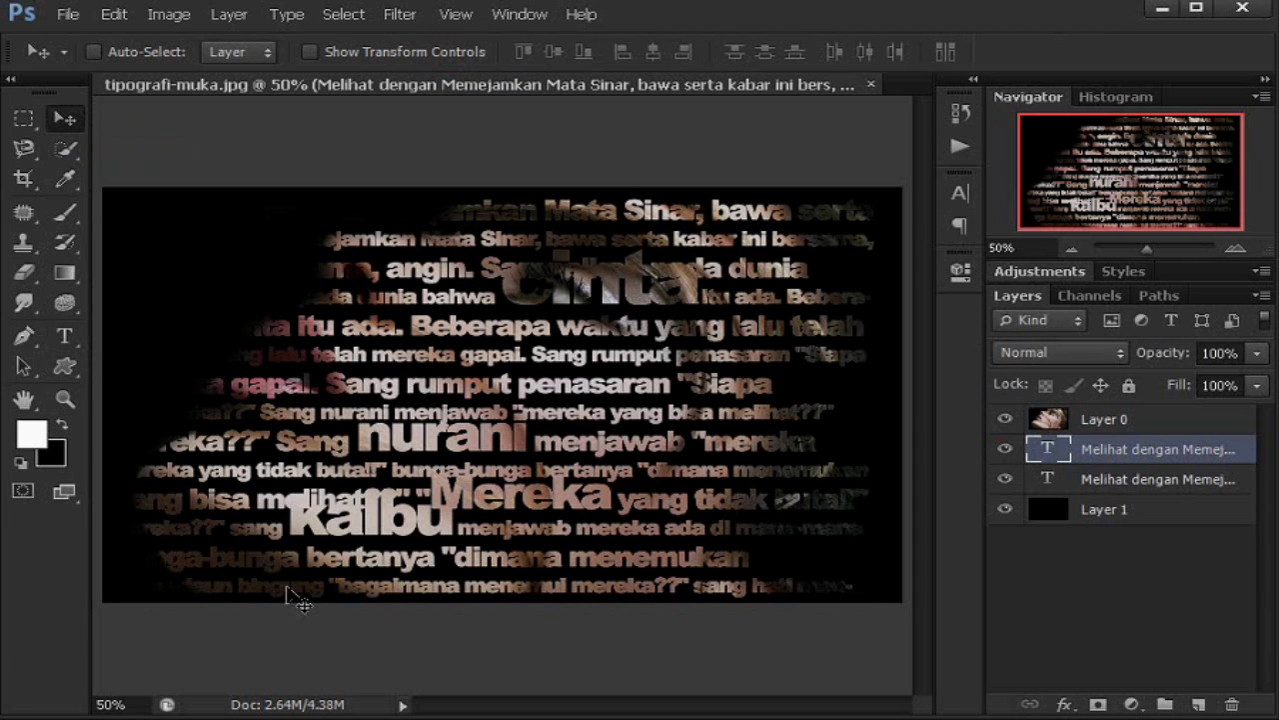
left_click(1006, 451)
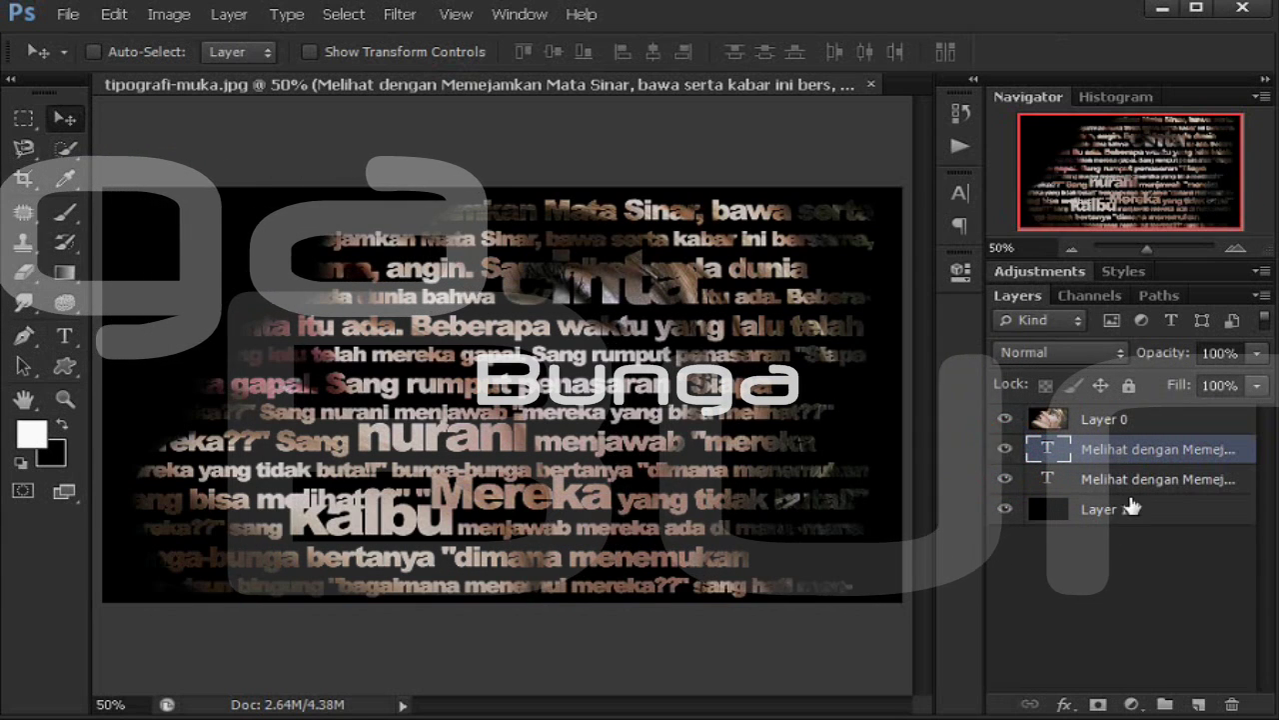
left_click(1060, 479)
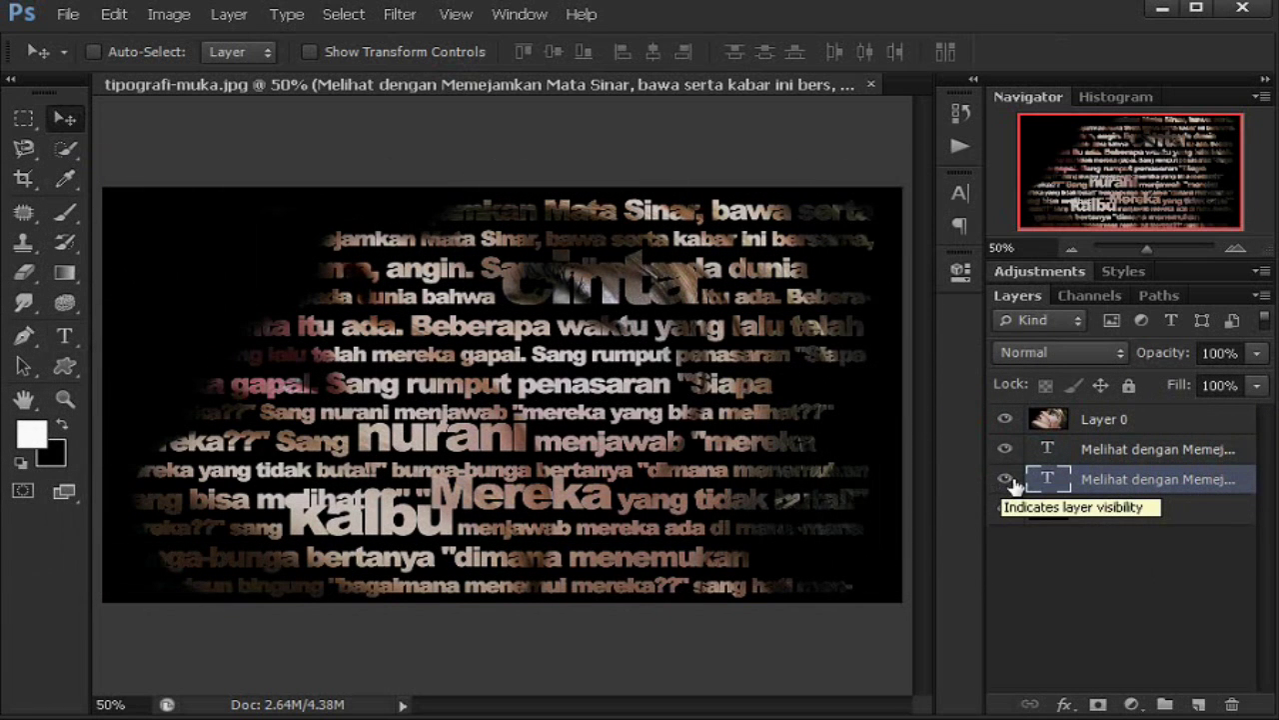
Step: Enlarge 'bunga' near the bottom of the lower poem layer to 110 pt
left_click(1005, 480)
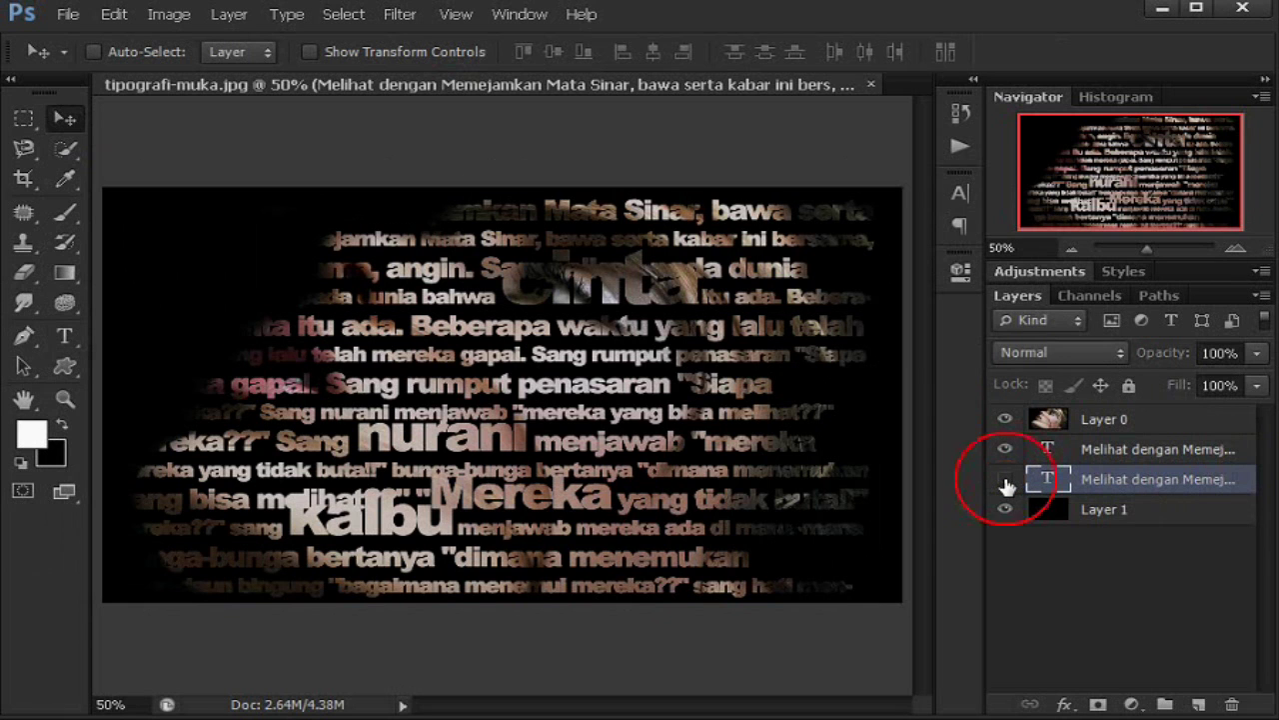
left_click(1005, 480)
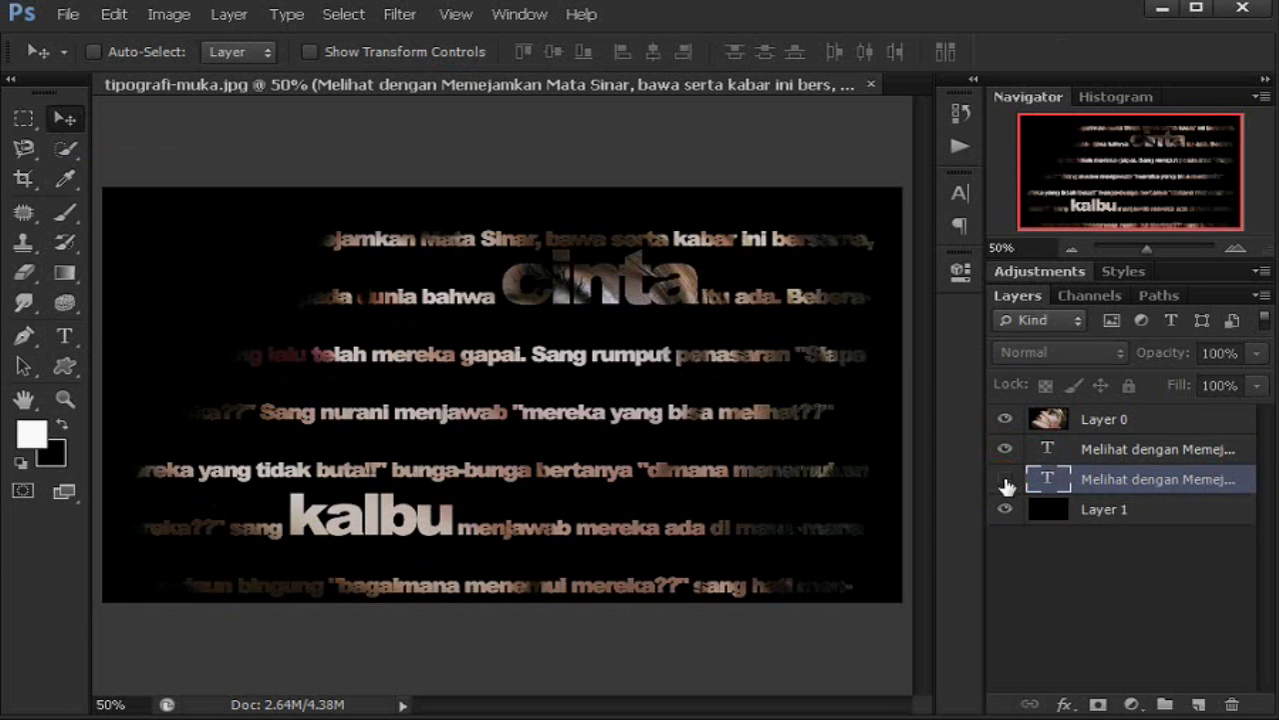
left_click(1006, 480)
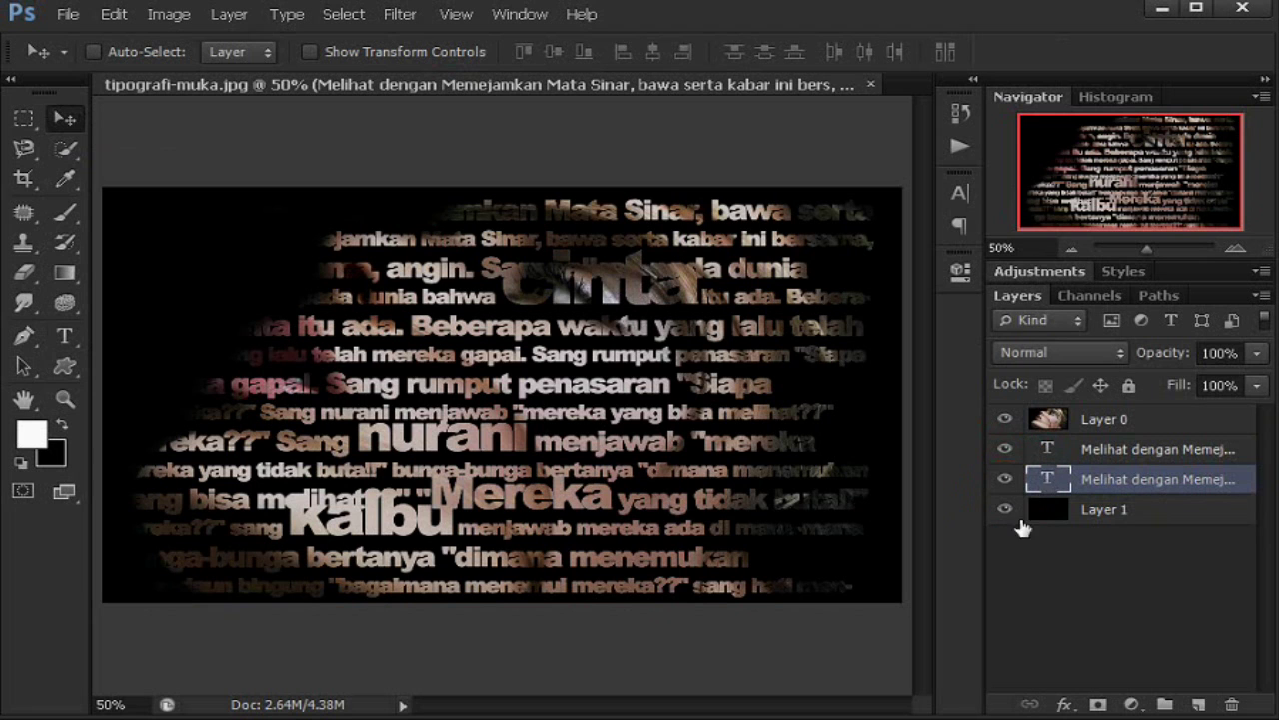
double_click(1046, 480)
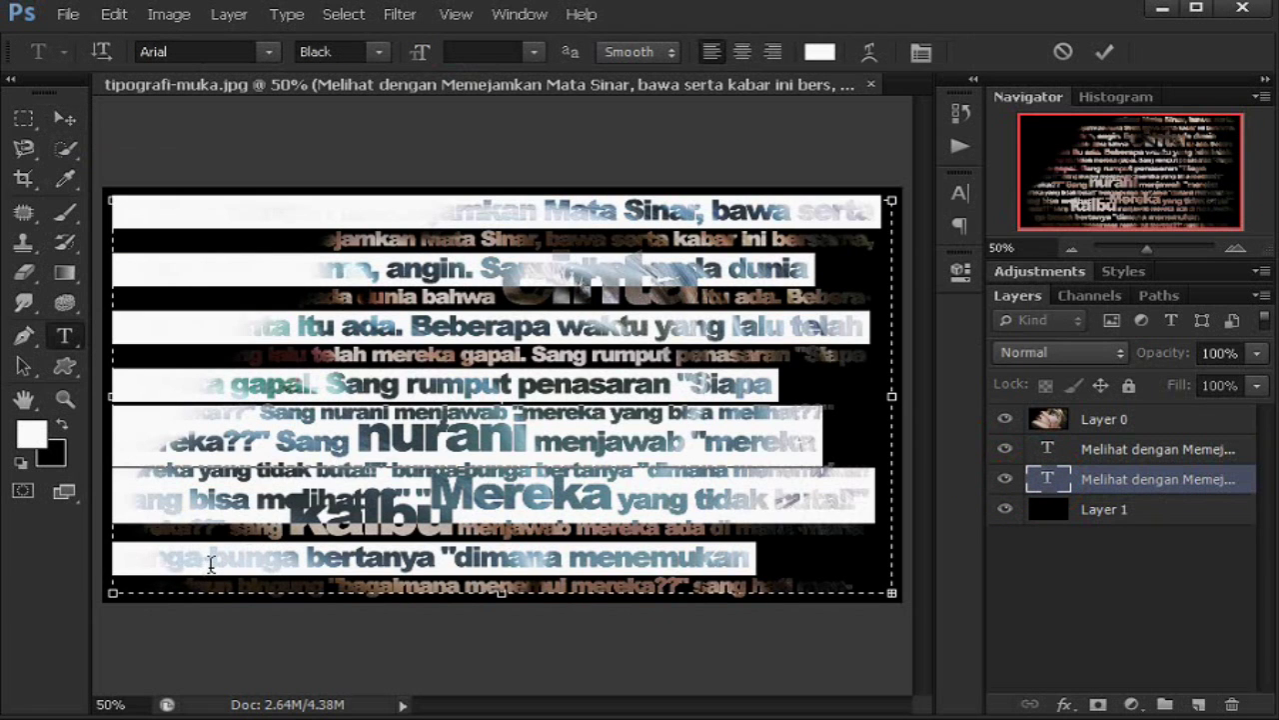
left_click_drag(211, 564, 298, 562)
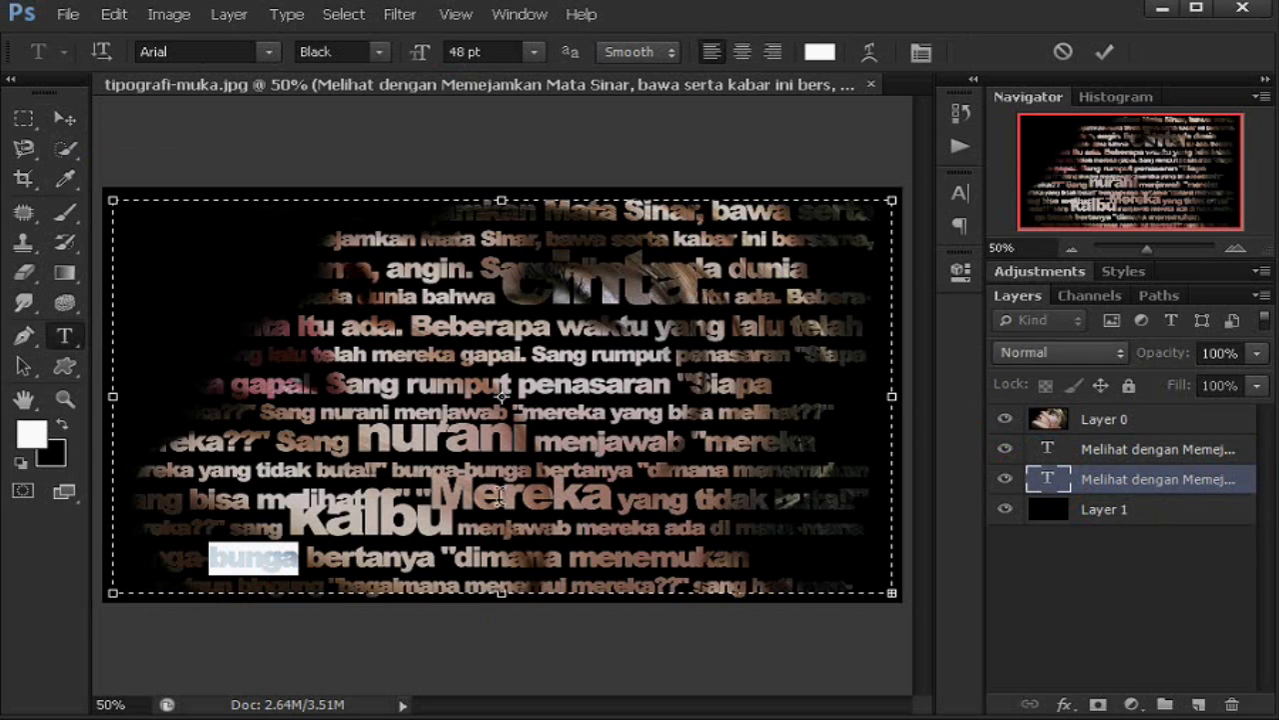
left_click(463, 53)
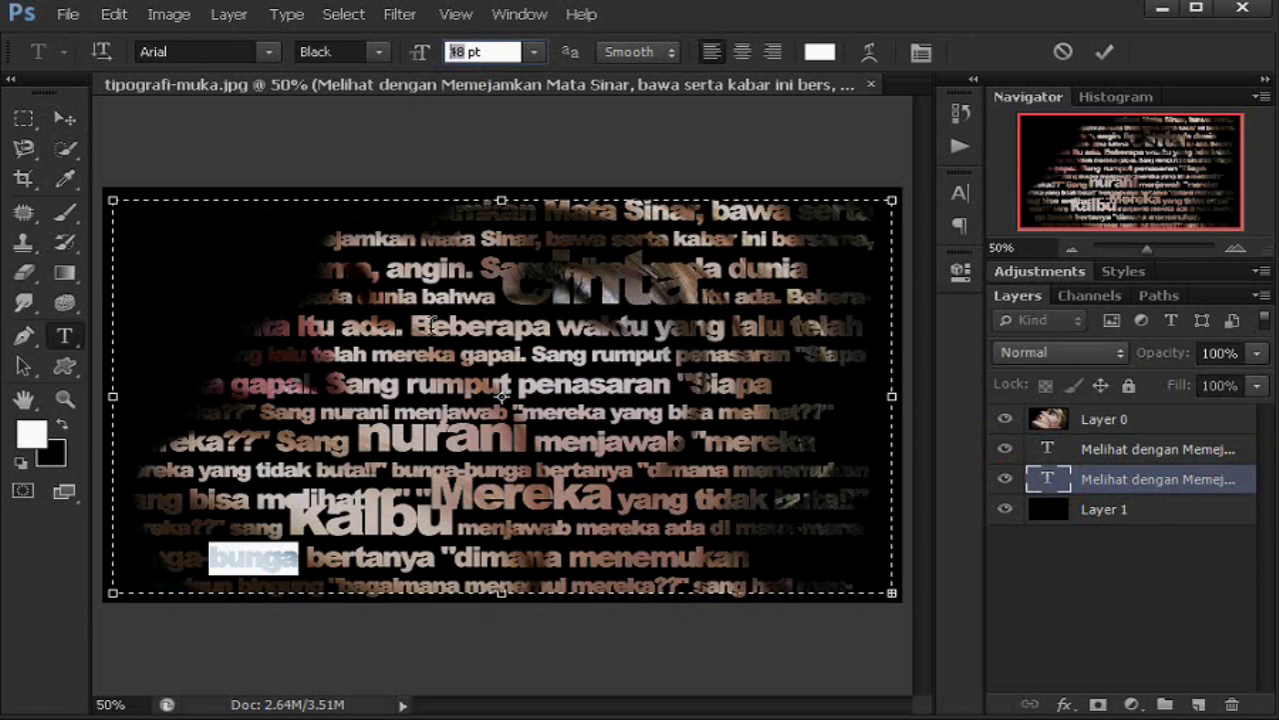
type("1")
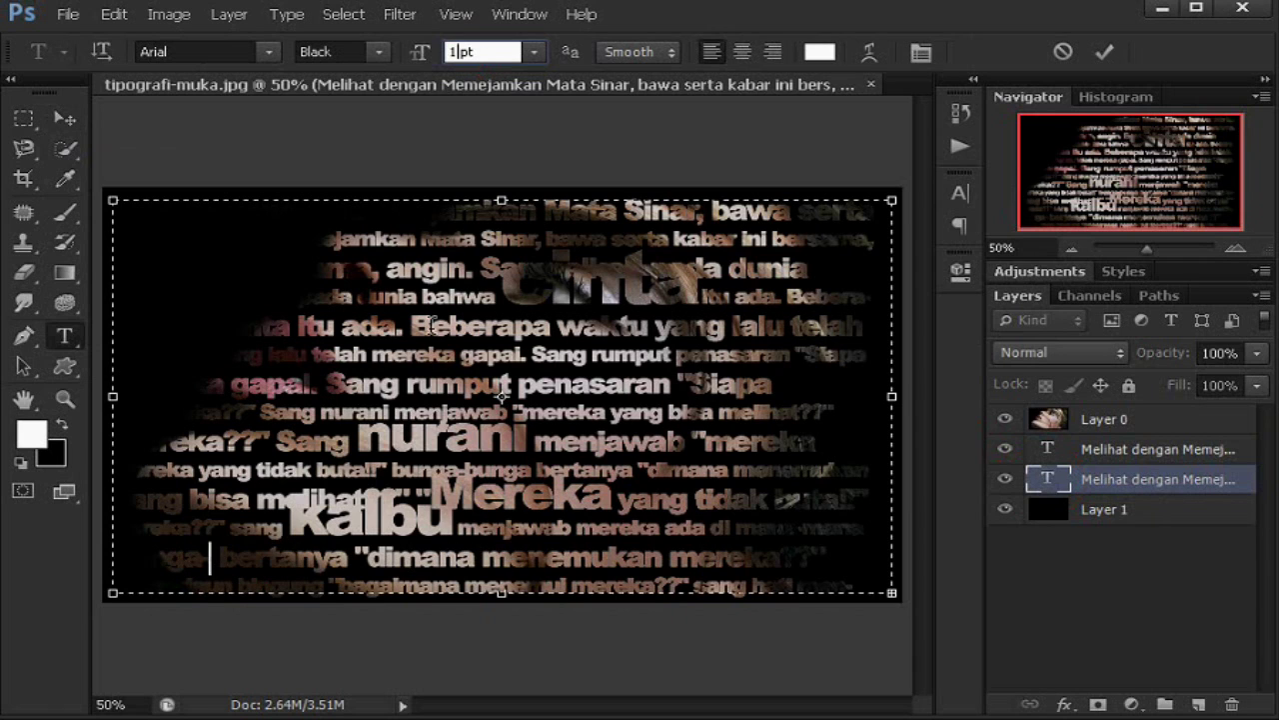
type("10")
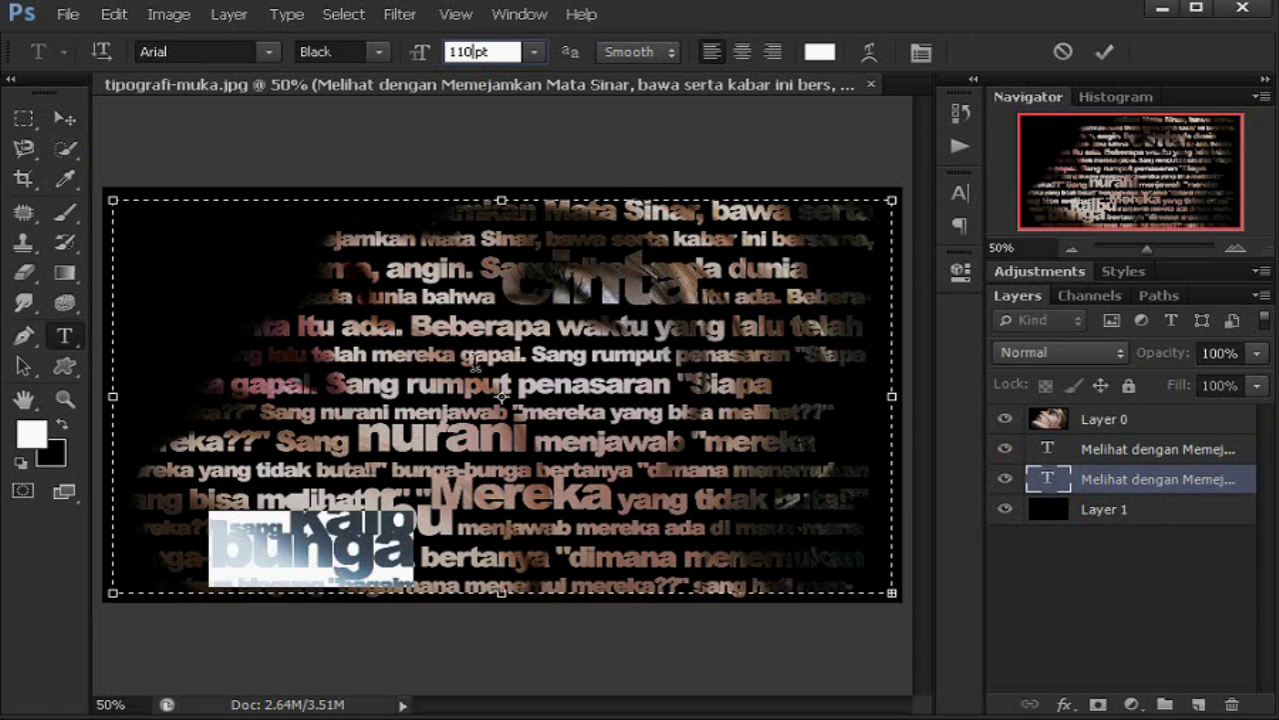
left_click(563, 160)
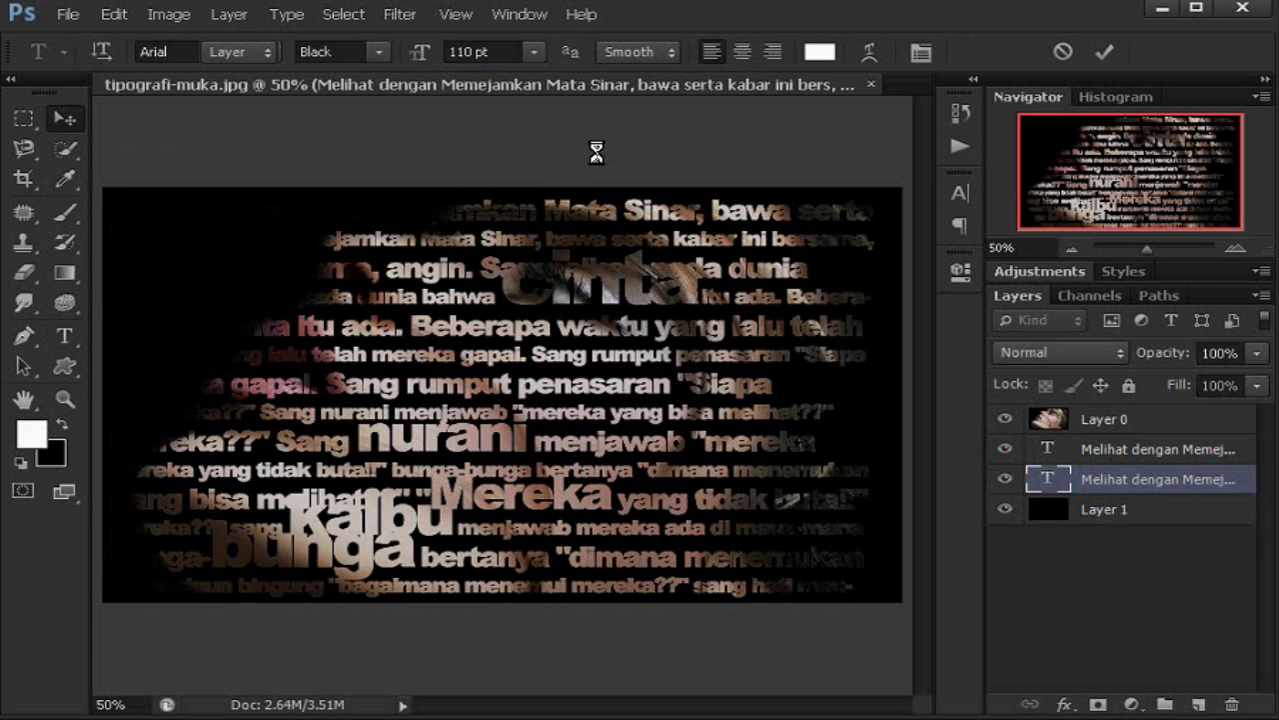
key("v")
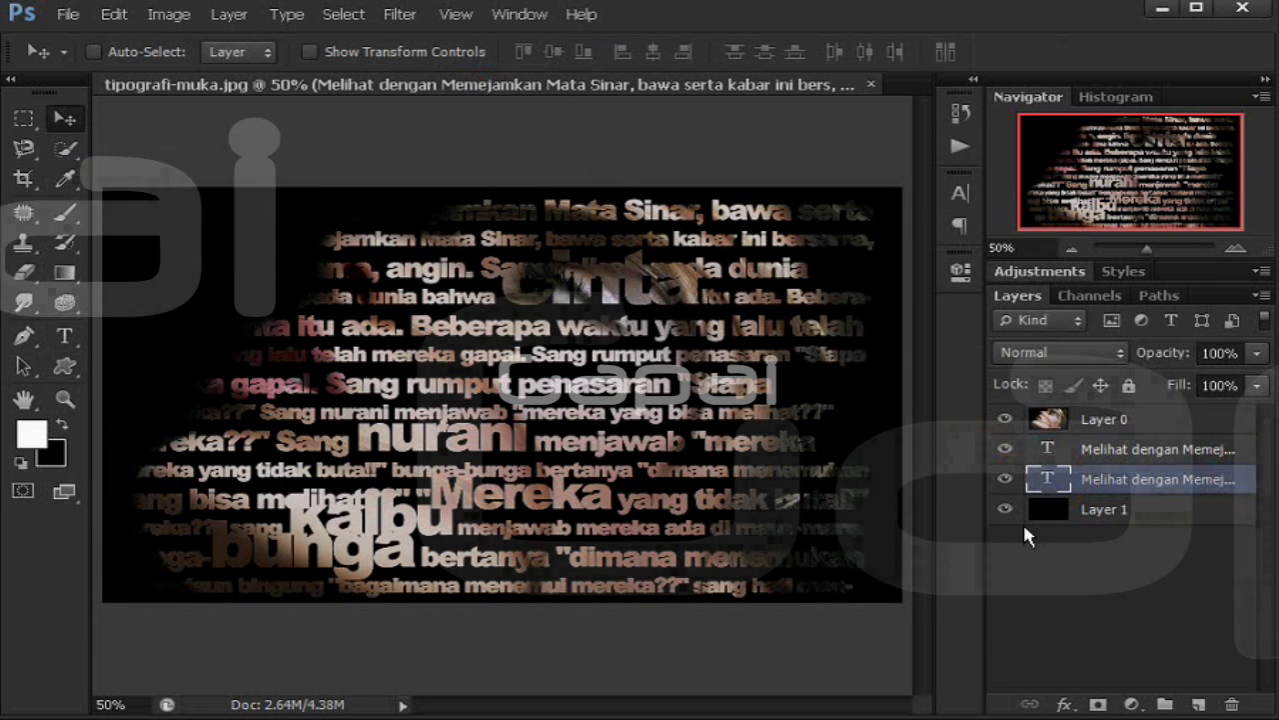
Step: Set 'gapai.' in the upper poem layer to 90 pt
left_click(1005, 448)
left_click(1004, 448)
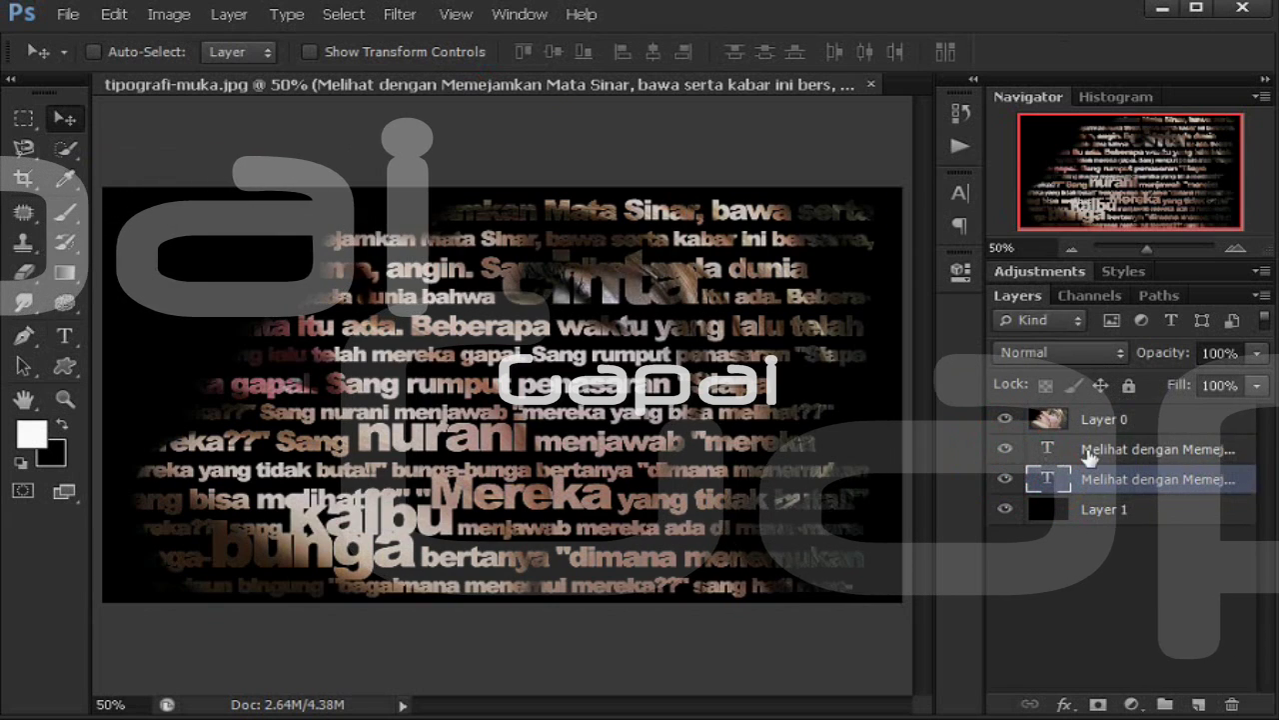
left_click(1055, 452)
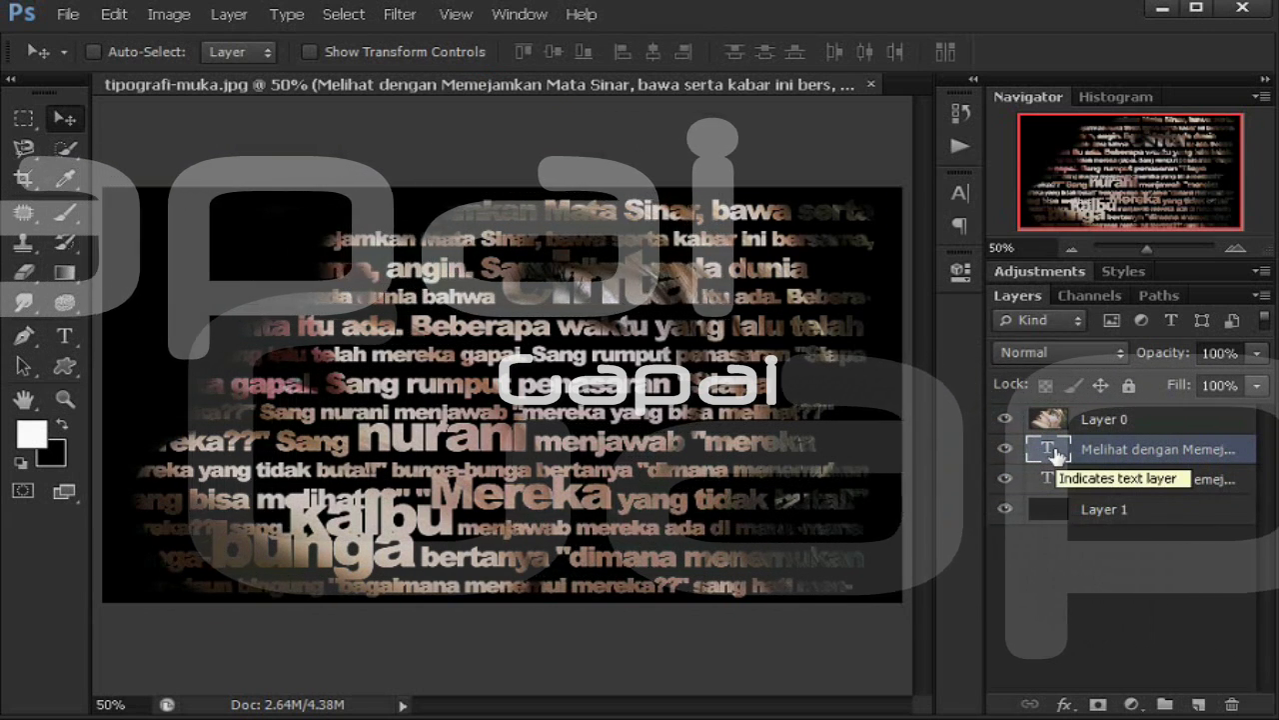
key("t")
double_click(1049, 450)
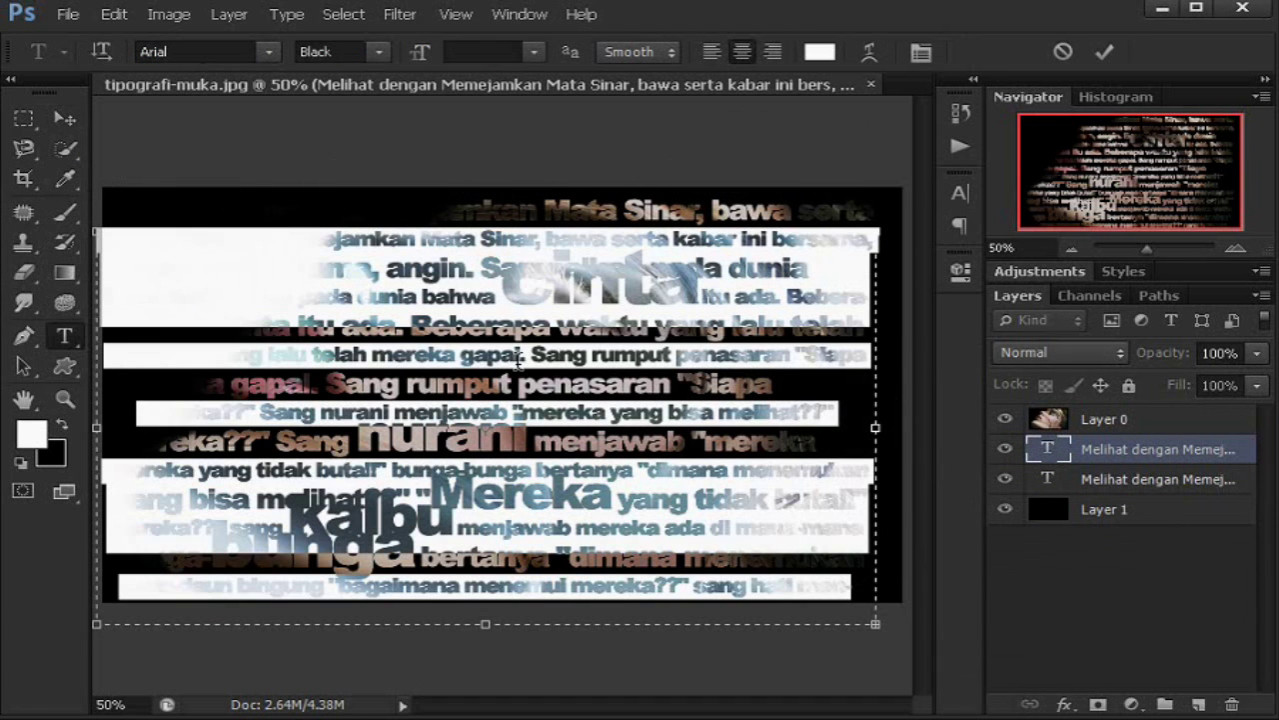
left_click_drag(462, 357, 527, 357)
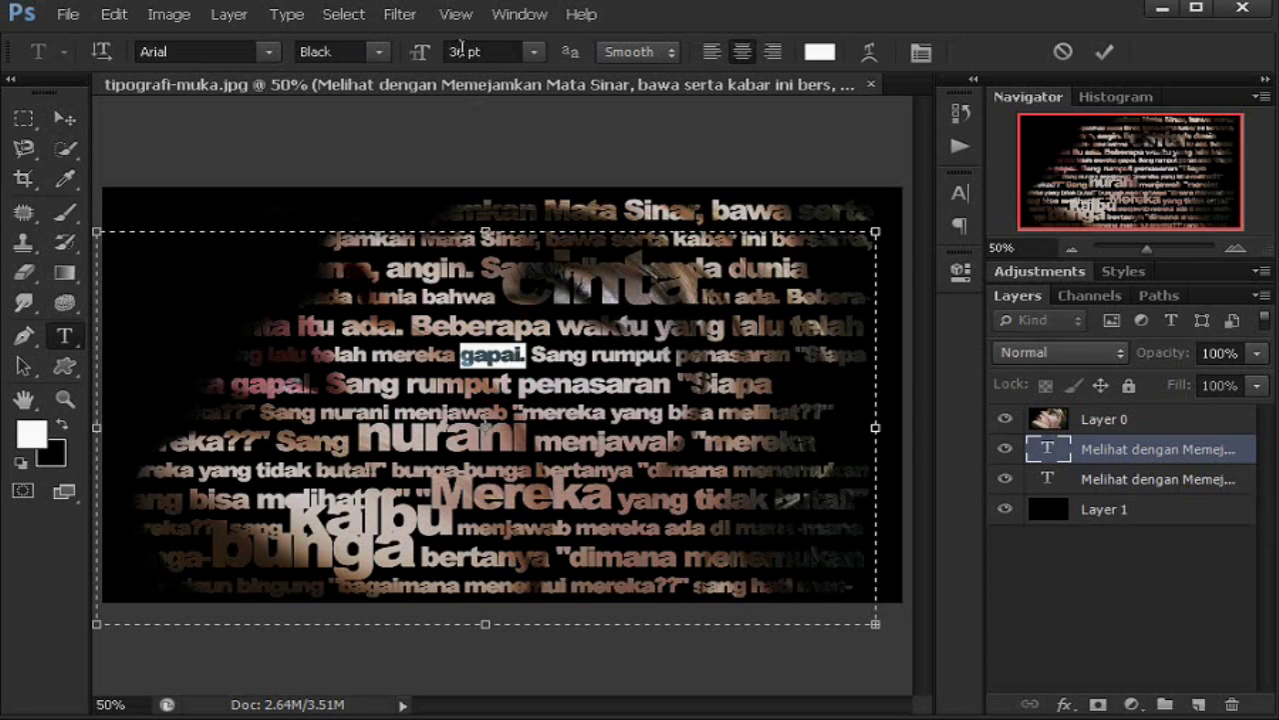
left_click(461, 50)
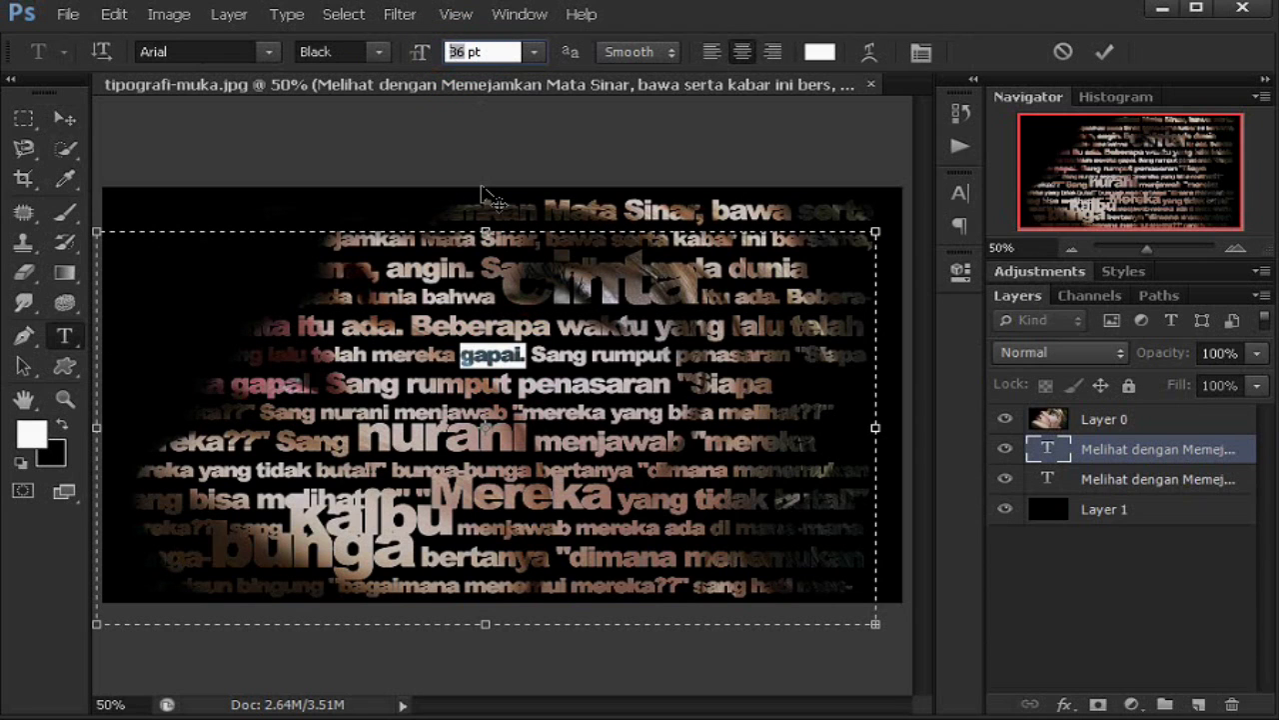
type("90")
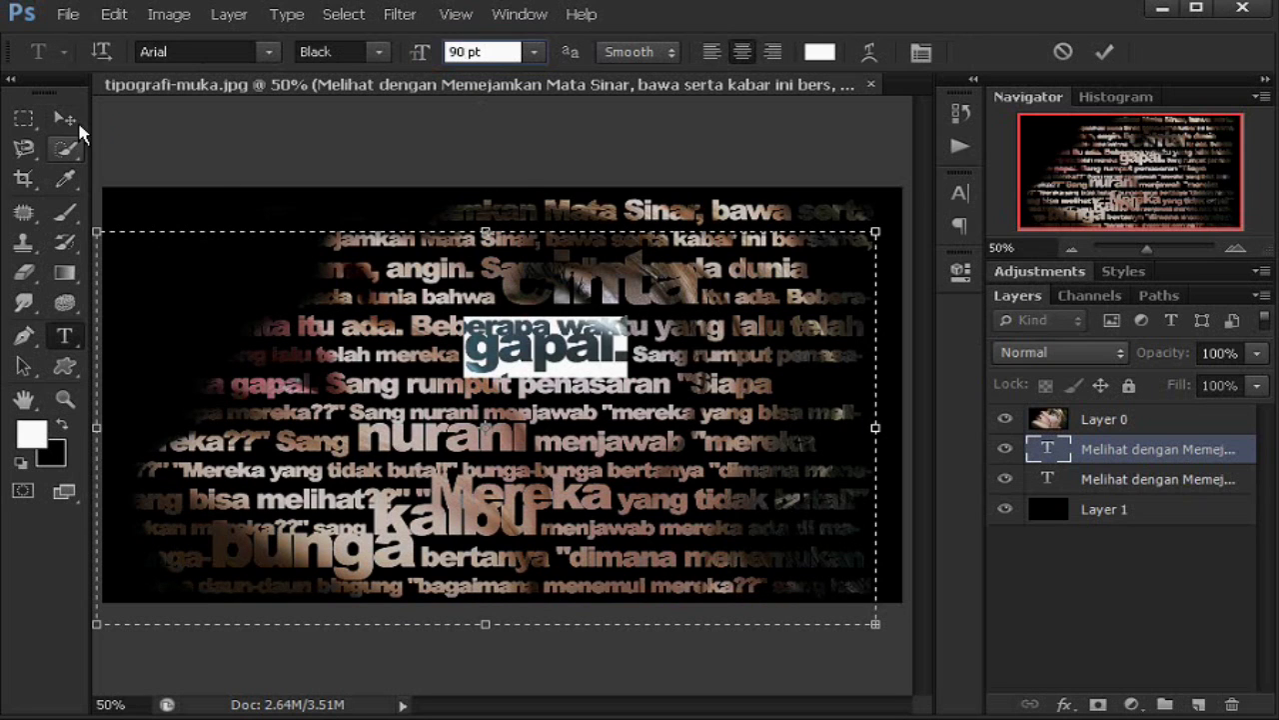
left_click(79, 127)
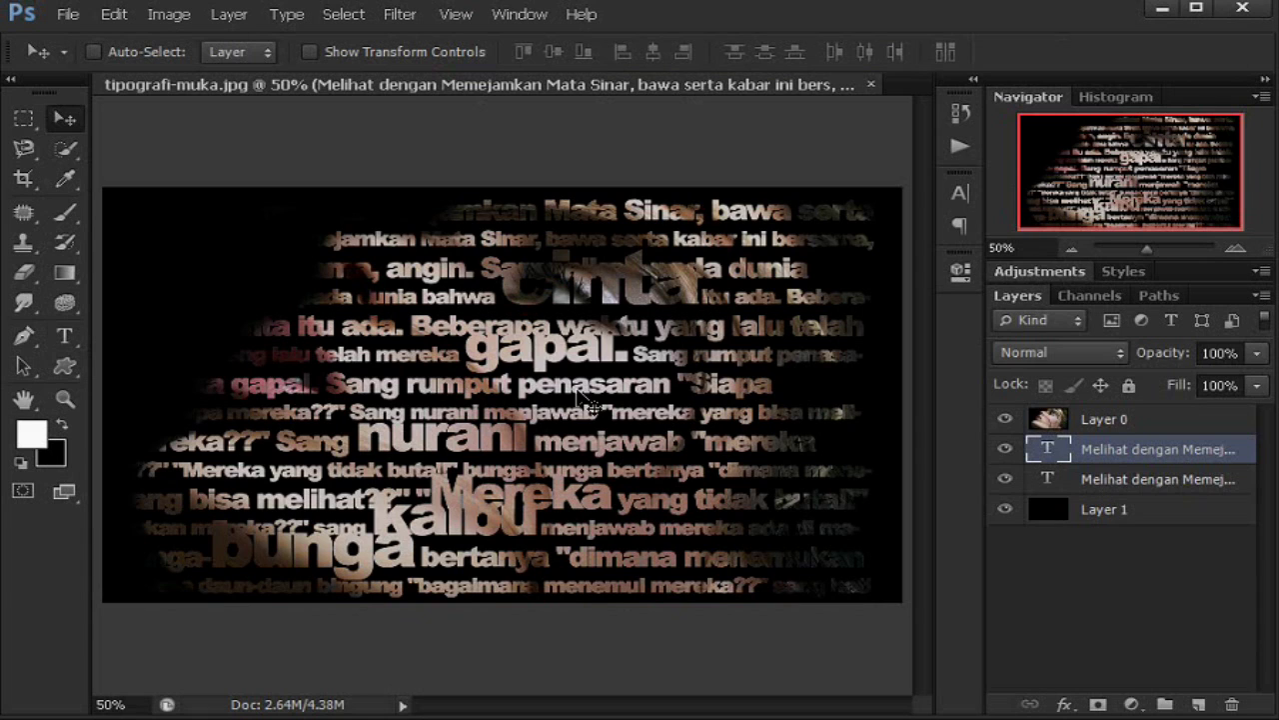
Step: Drag the lower text layer to a new offset on the canvas
left_click(1155, 487)
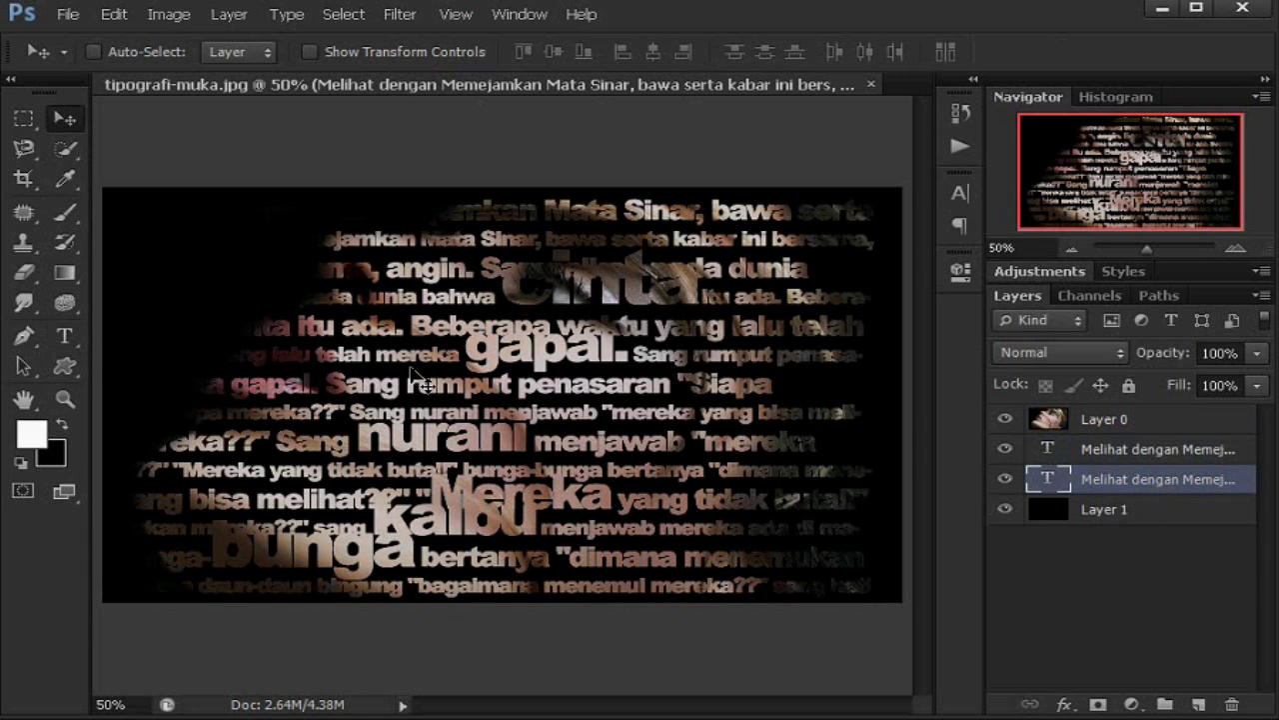
mouse_move(418, 379)
left_mouse_down()
mouse_move(373, 368)
mouse_move(363, 378)
left_mouse_up()
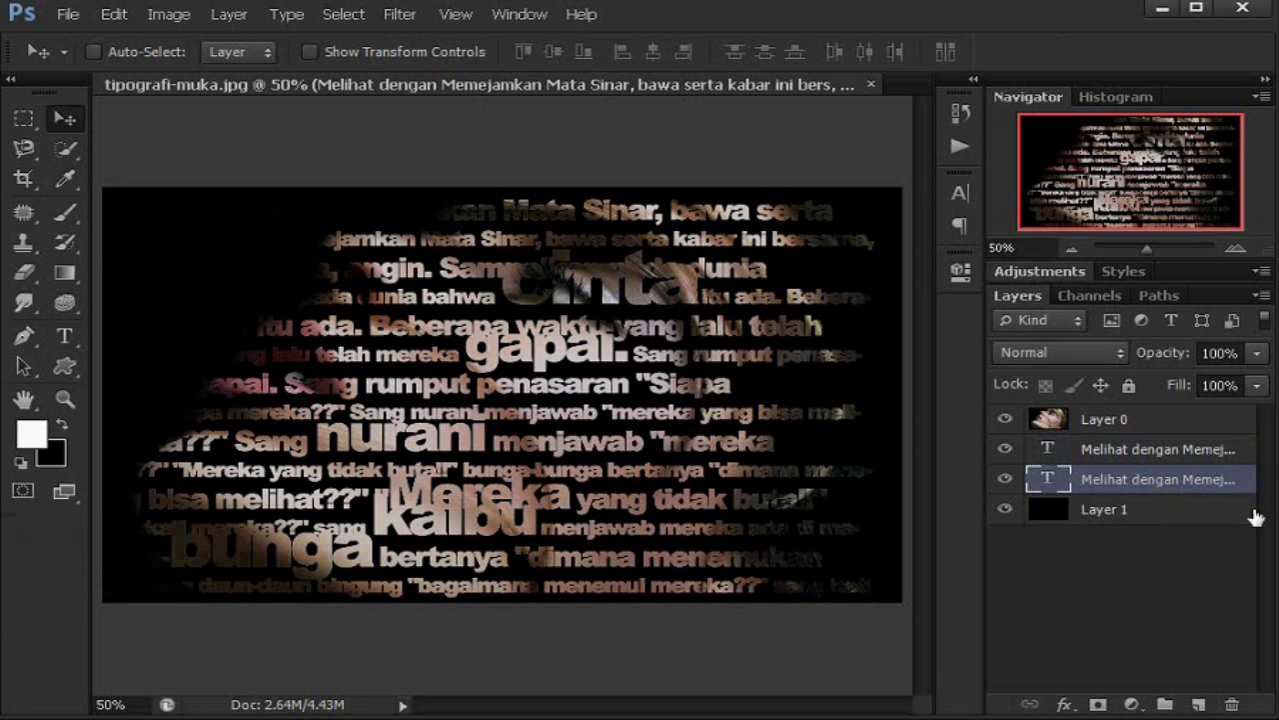
left_click_drag(613, 424, 611, 408)
Step: Move the upper text layer up and slightly right, fine-tuning with arrow-key nudges
left_click(1154, 452)
left_click(649, 420)
mouse_move(650, 422)
left_mouse_down()
mouse_move(655, 396)
mouse_move(699, 417)
mouse_move(798, 416)
mouse_move(680, 410)
mouse_move(560, 560)
mouse_move(618, 415)
left_mouse_up()
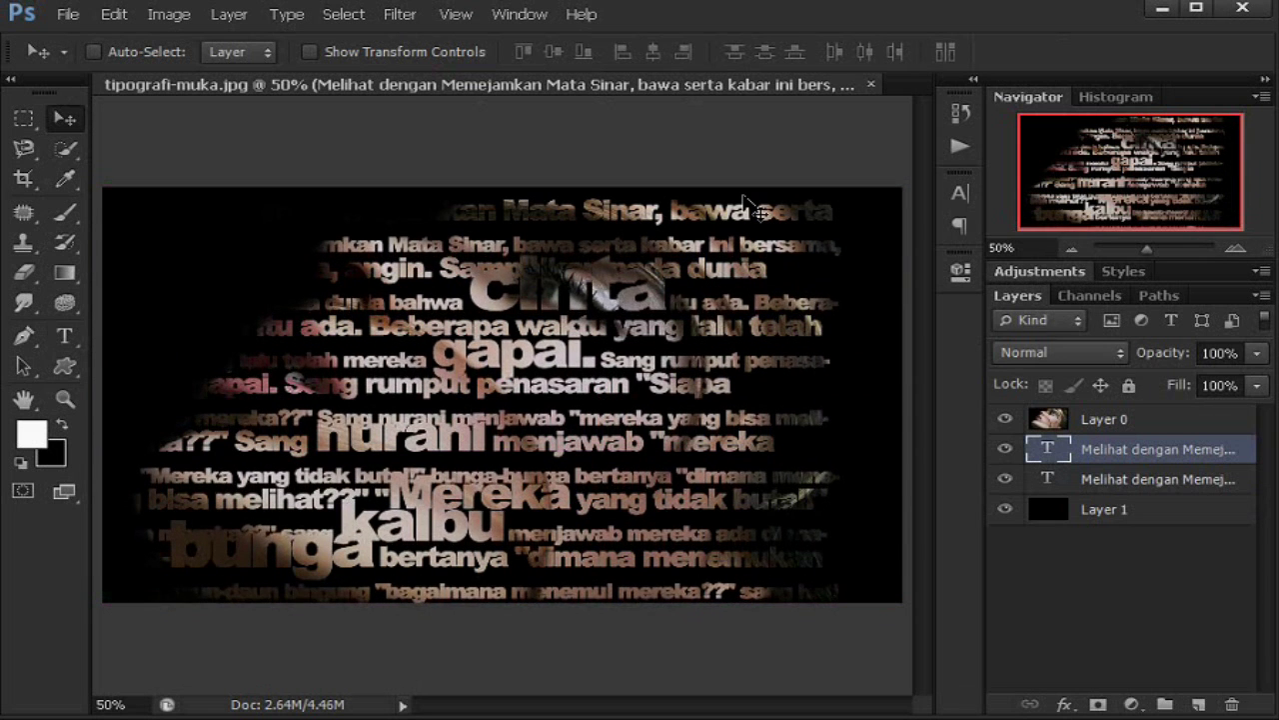
key("Right")
key("Right")
key("Right")
key("Up")
key("Up")
key("Right")
key("Right")
key("Right")
key("Right")
key("Right")
key("Right")
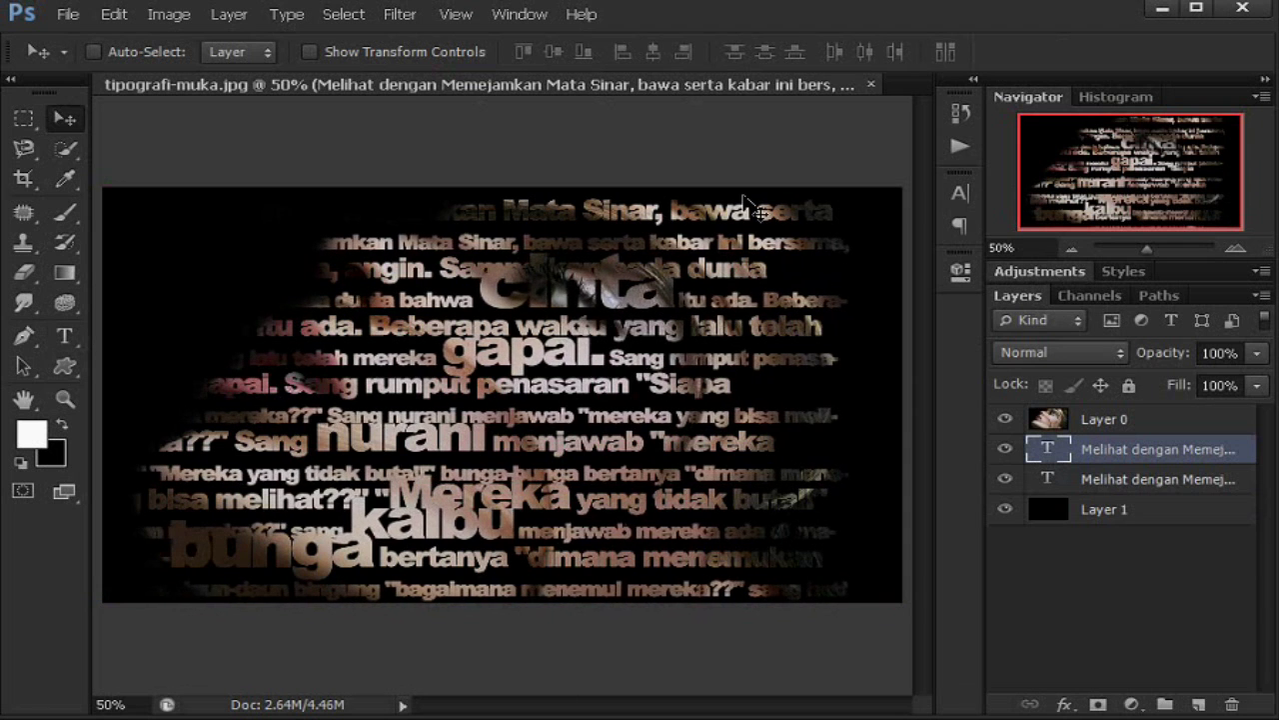
key("Right")
key("Right")
key("Right")
key("Right")
key("Right")
key("Right")
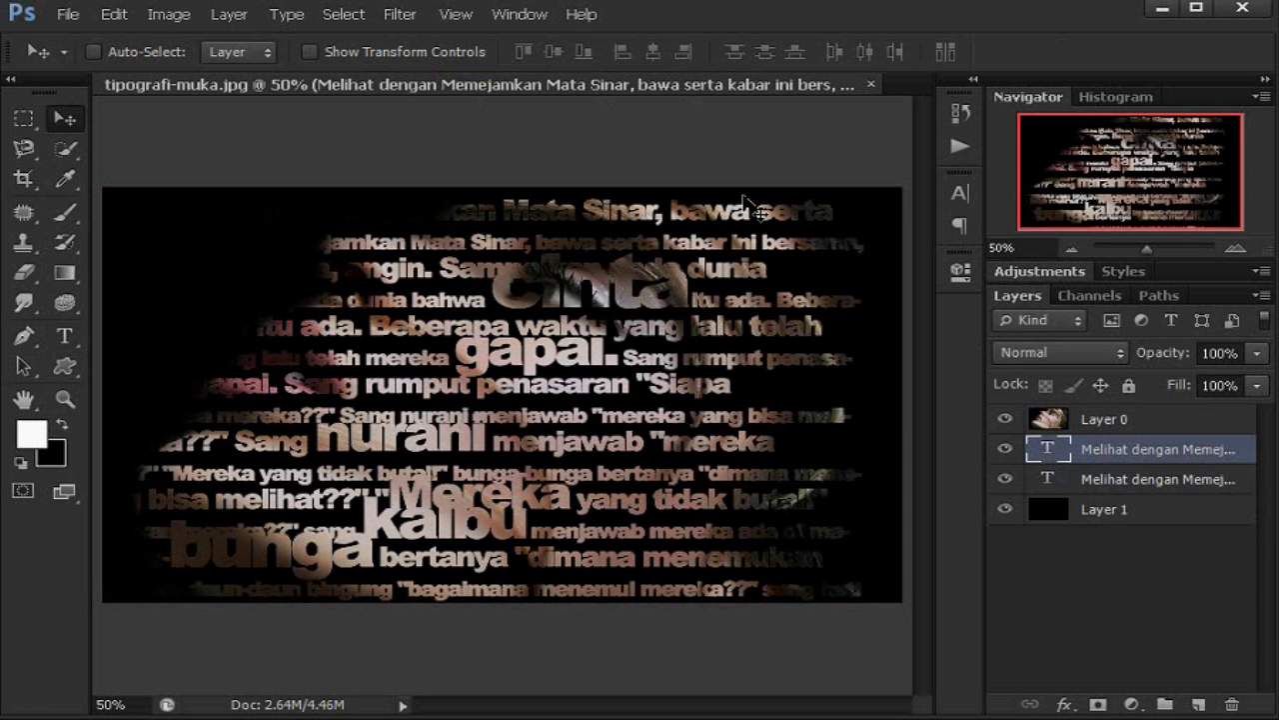
key("Down")
key("Down")
key("Down")
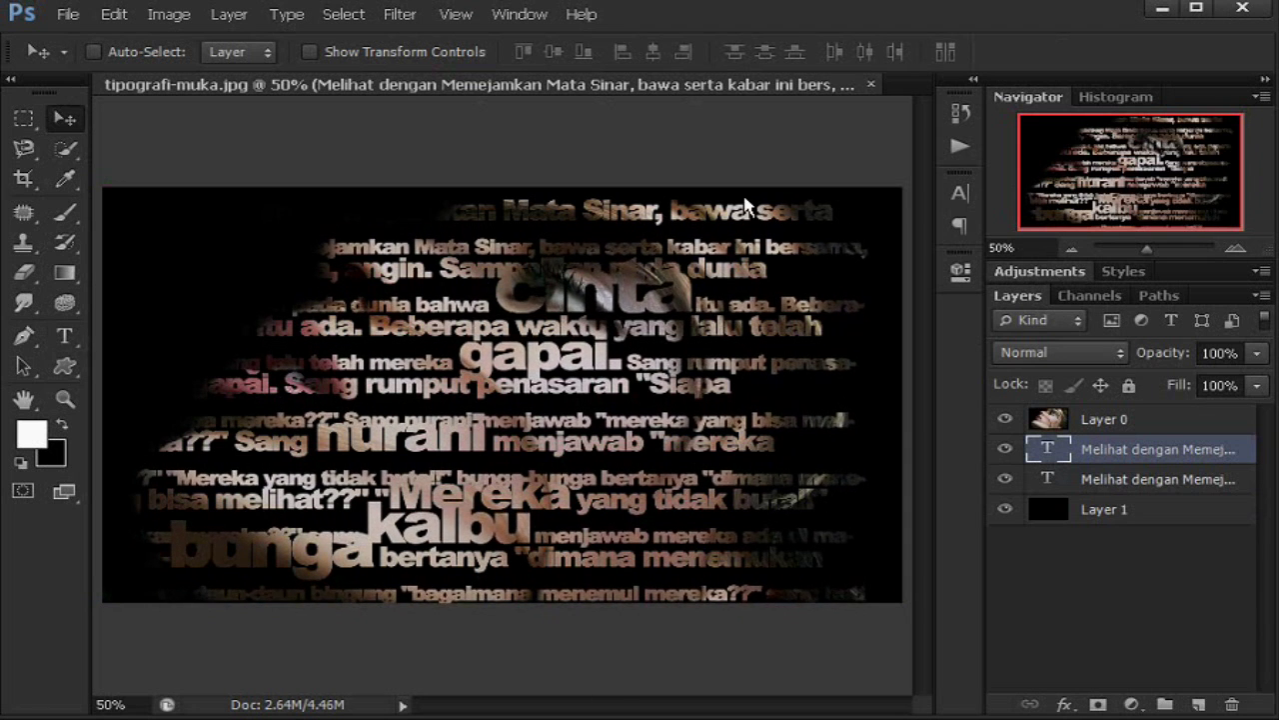
key("Up")
key("Up")
key("Up")
key("Up")
key("Up")
key("Up")
key("Up")
key("Up")
key("Up")
key("Up")
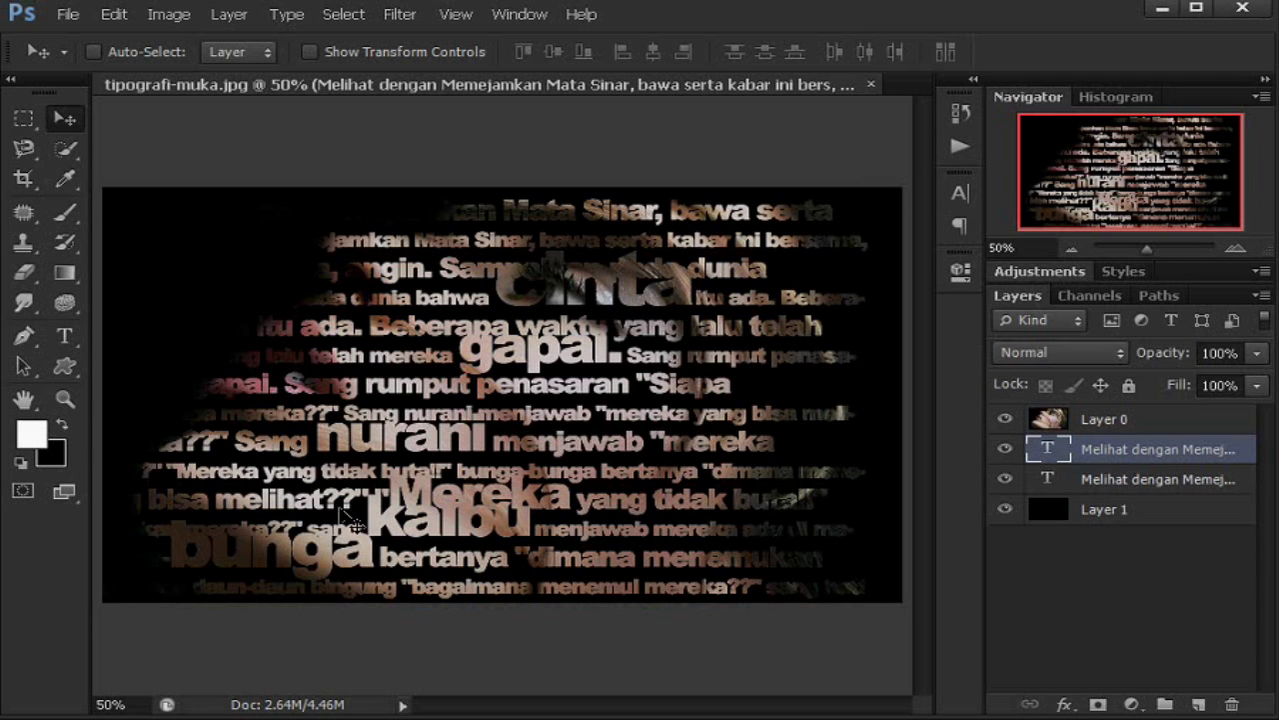
key("Up")
key("Up")
key("Up")
key("Up")
key("Up")
key("Up")
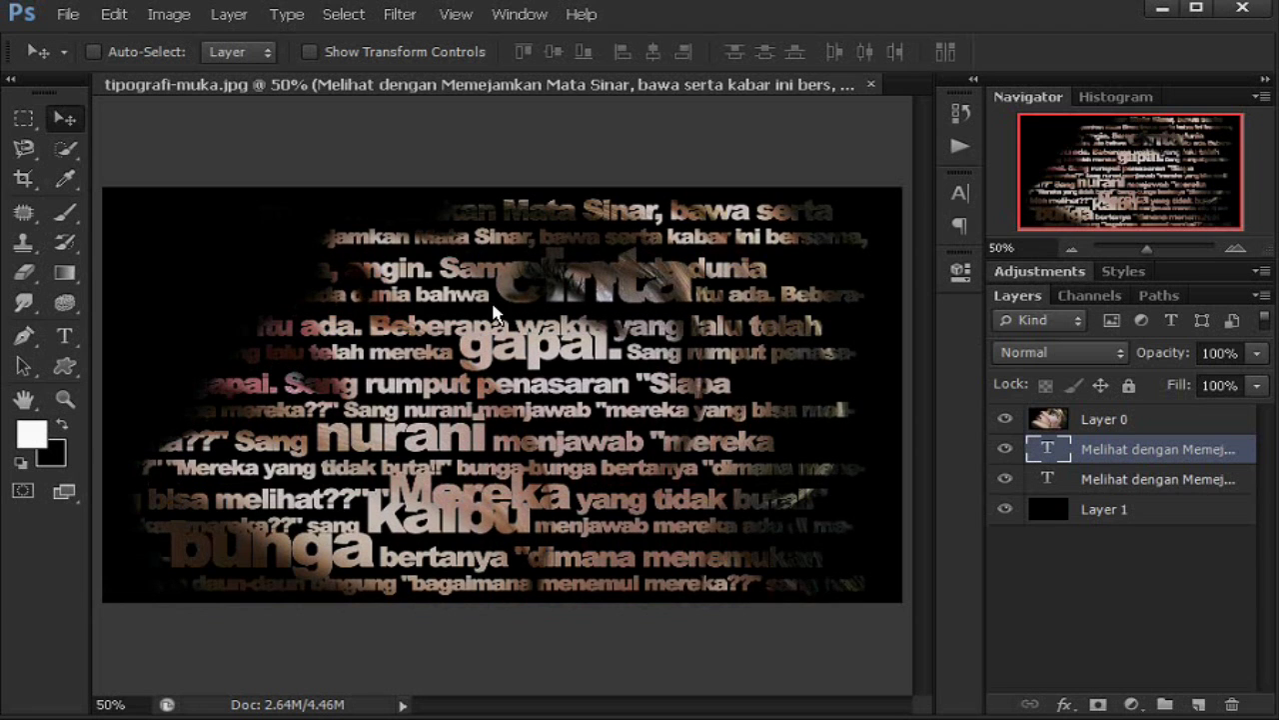
key("Up")
key("Up")
key("Up")
key("Up")
key("Up")
key("Up")
key("Down")
key("Down")
key("Down")
key("Down")
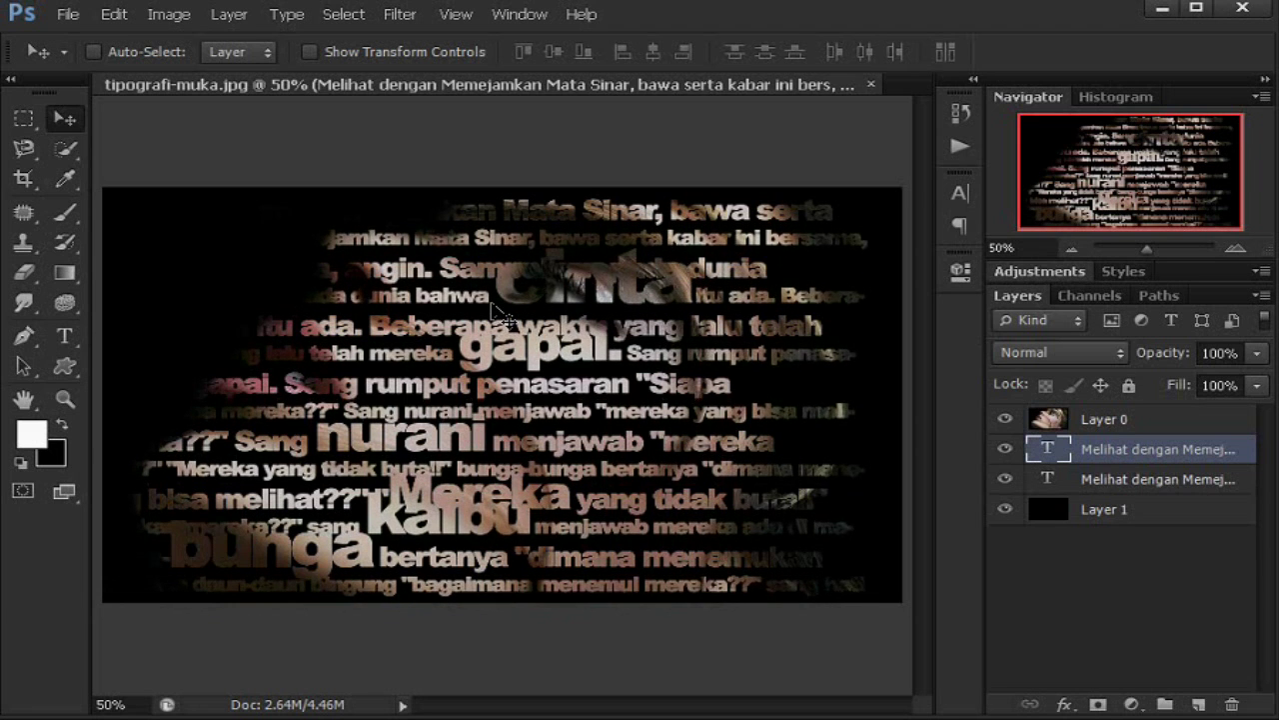
key("Down")
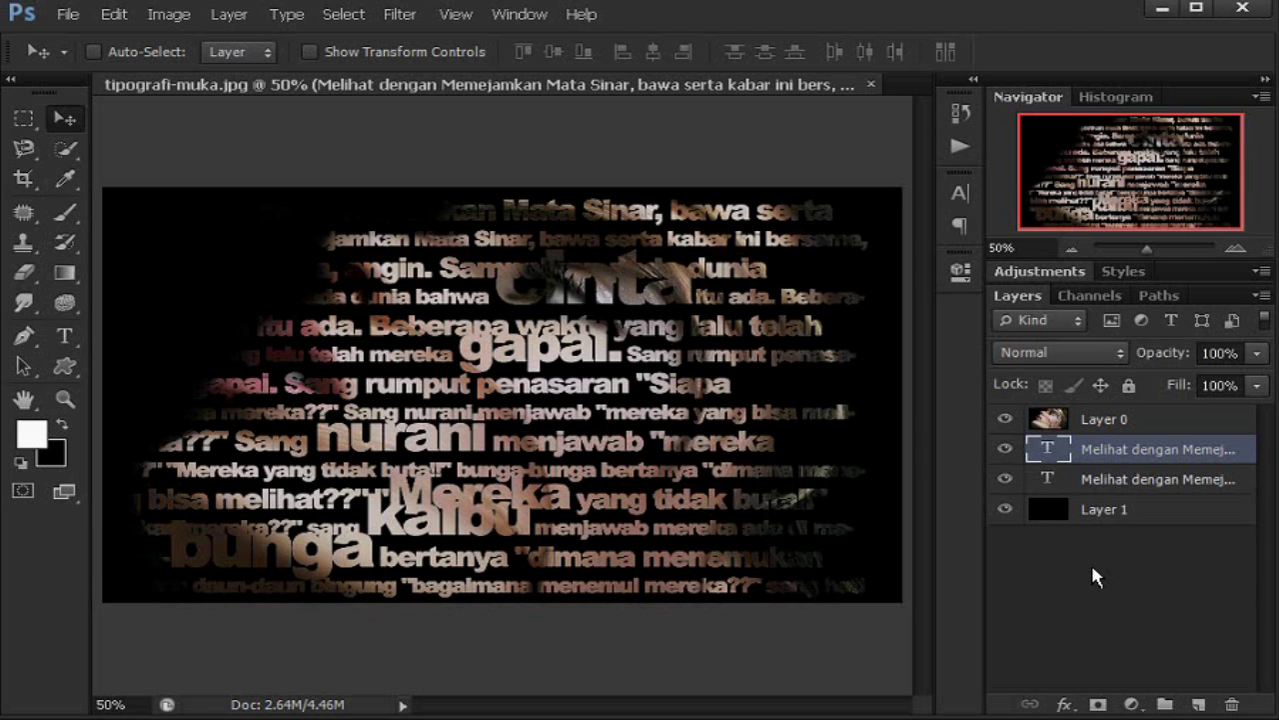
Step: Duplicate the text layer and set the copy's font size to 30 pt
key("ctrl+j")
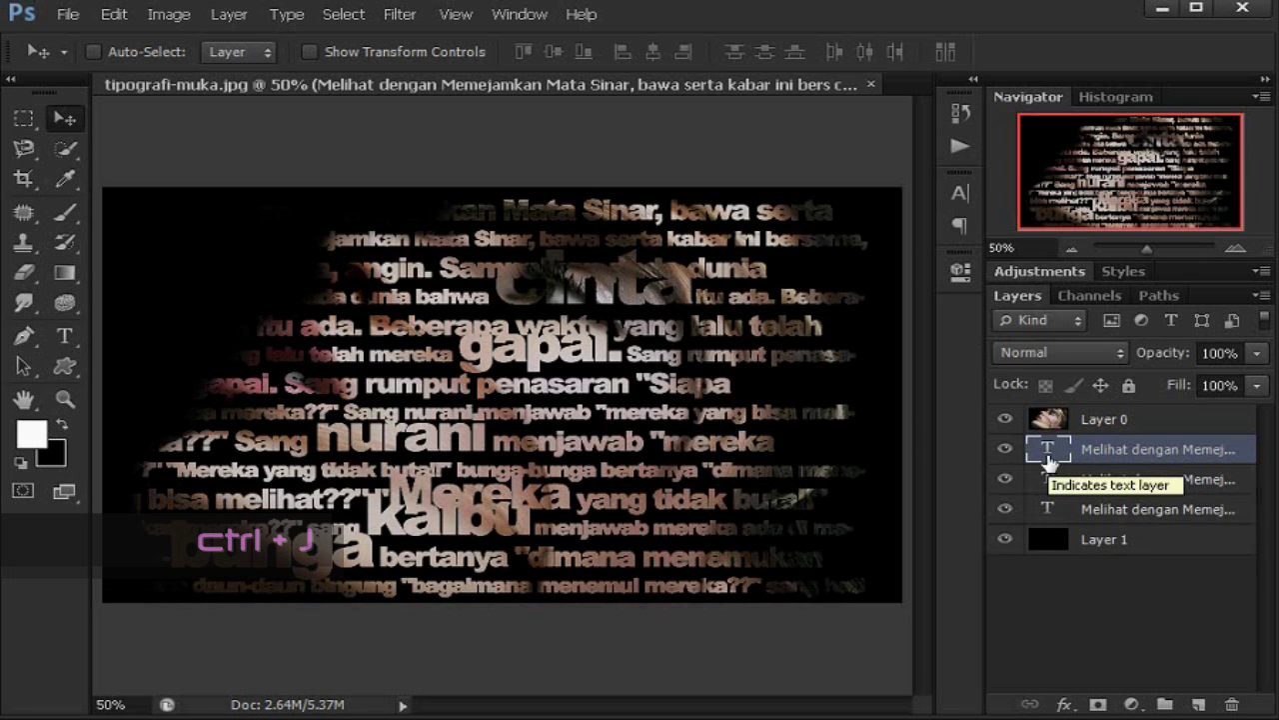
double_click(1048, 452)
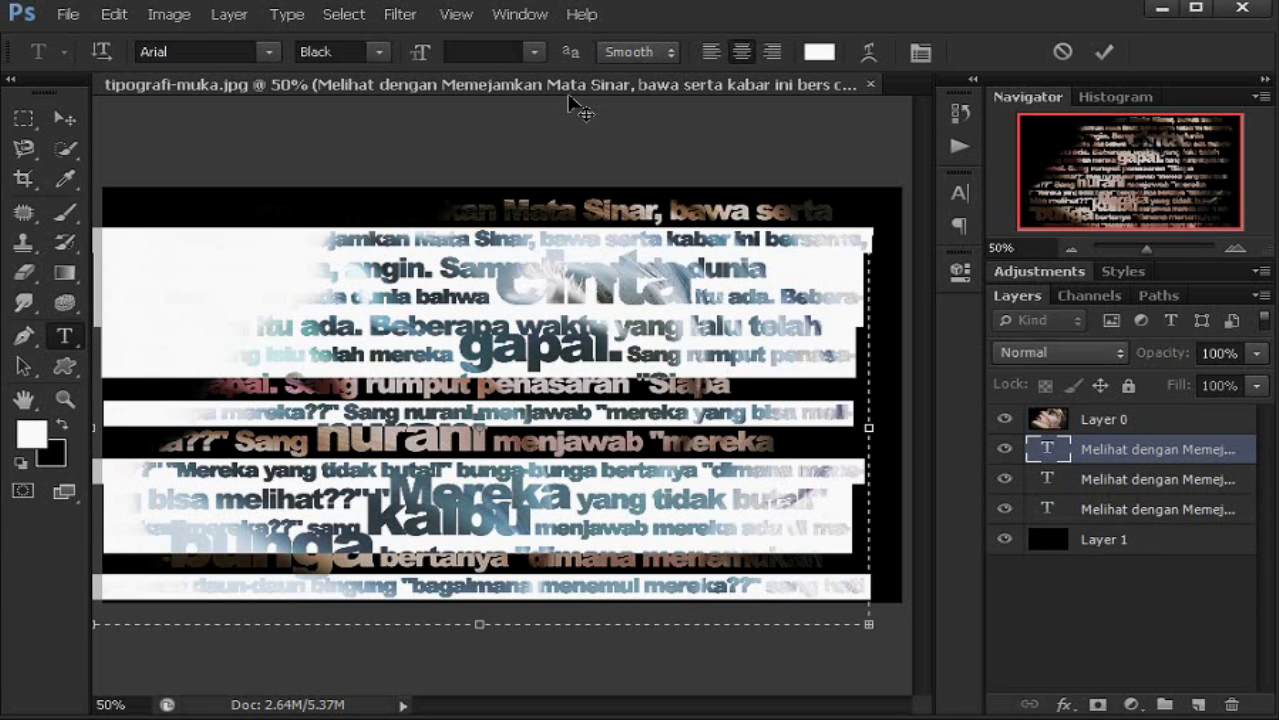
left_click(537, 52)
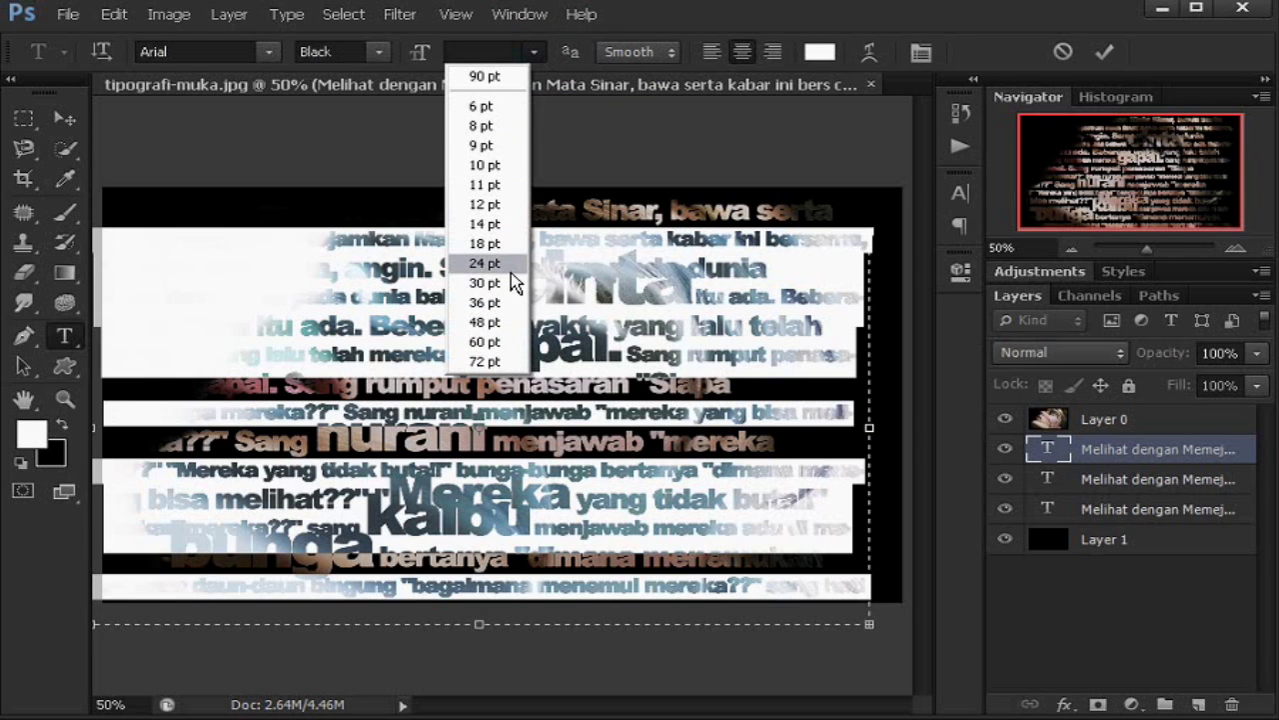
left_click(566, 136)
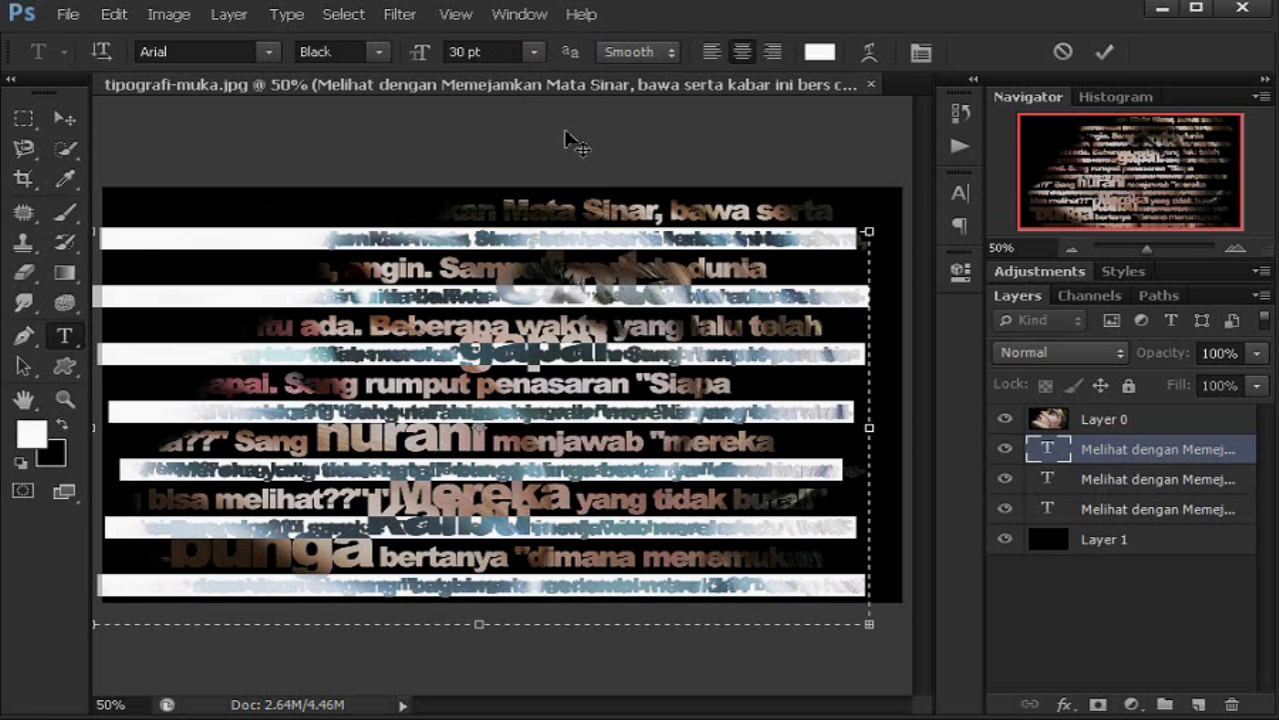
Step: Shift the 30 pt copy up so its lines fill the gaps between larger lines
left_click(75, 125)
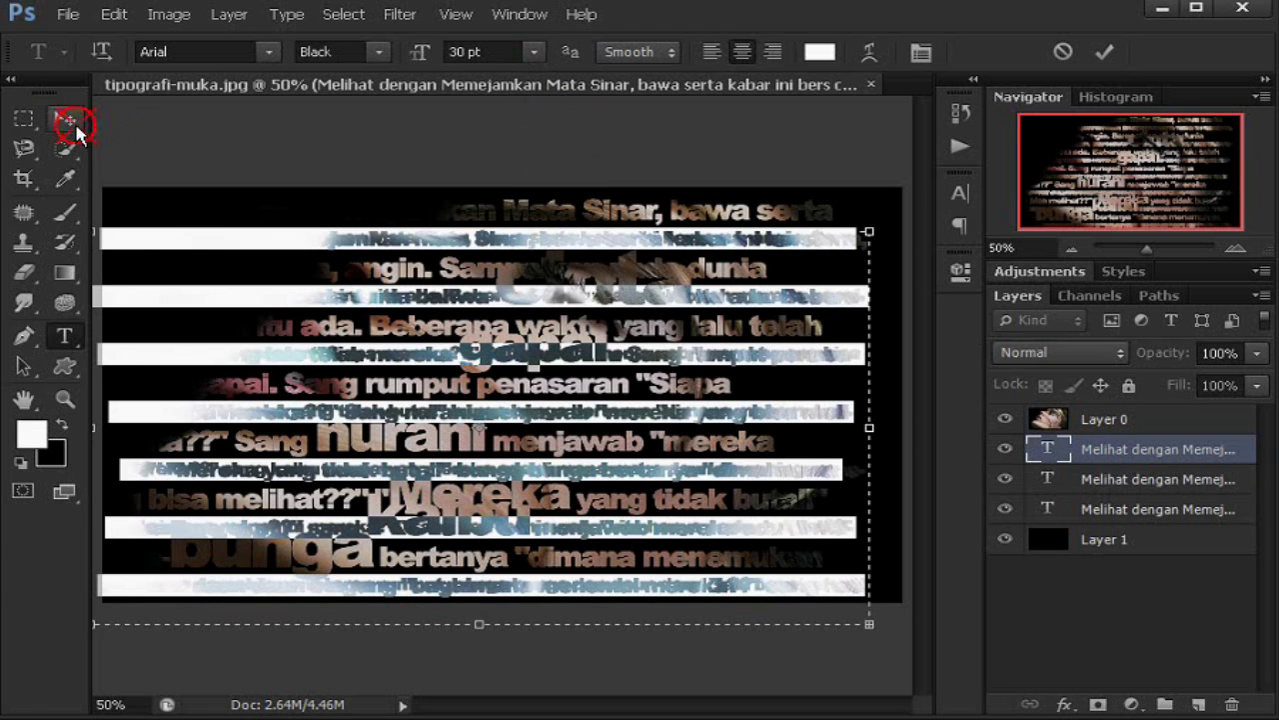
left_click_drag(451, 435, 454, 436)
key("Up")
key("Up")
key("Up")
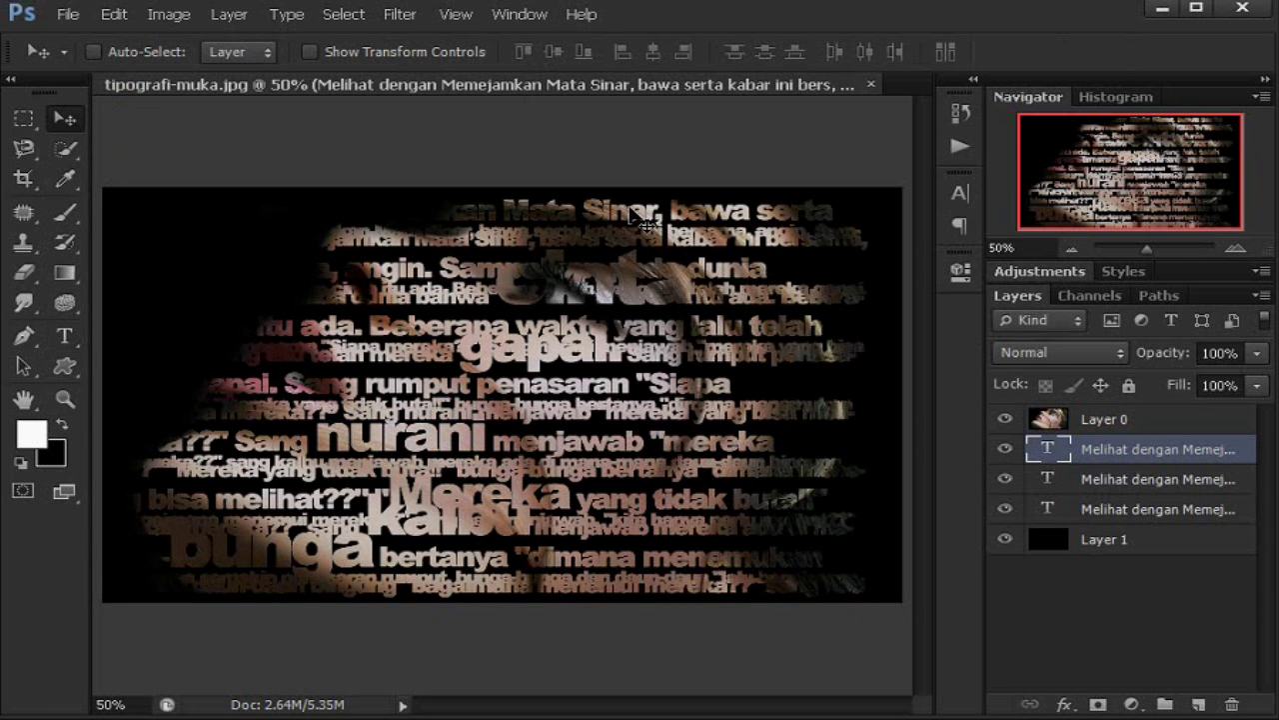
key("Up")
key("Up")
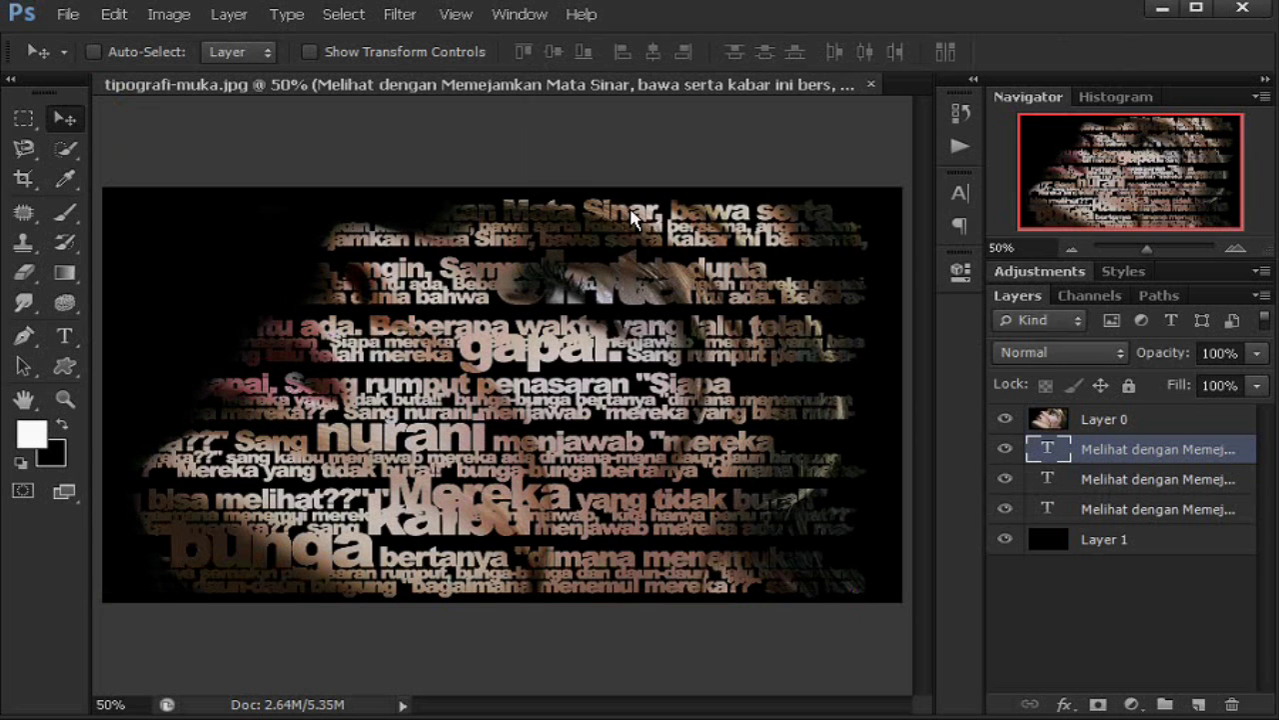
key("Up")
key("Up")
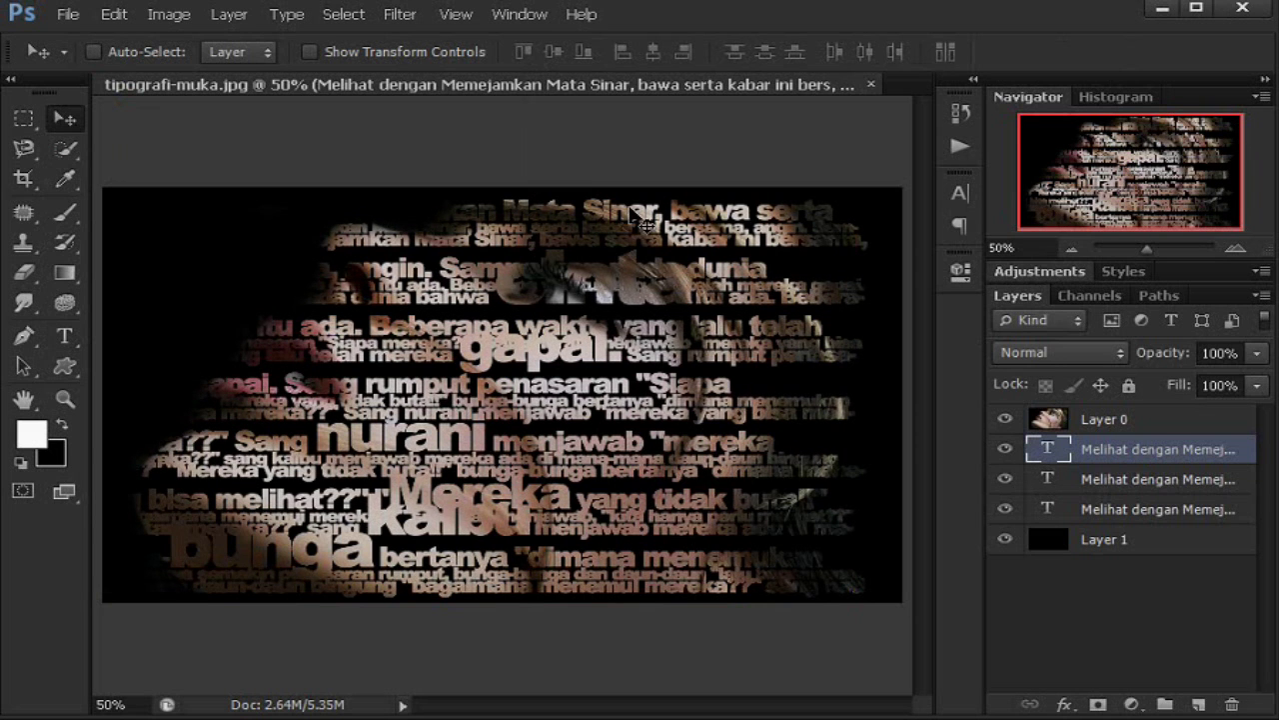
key("Up")
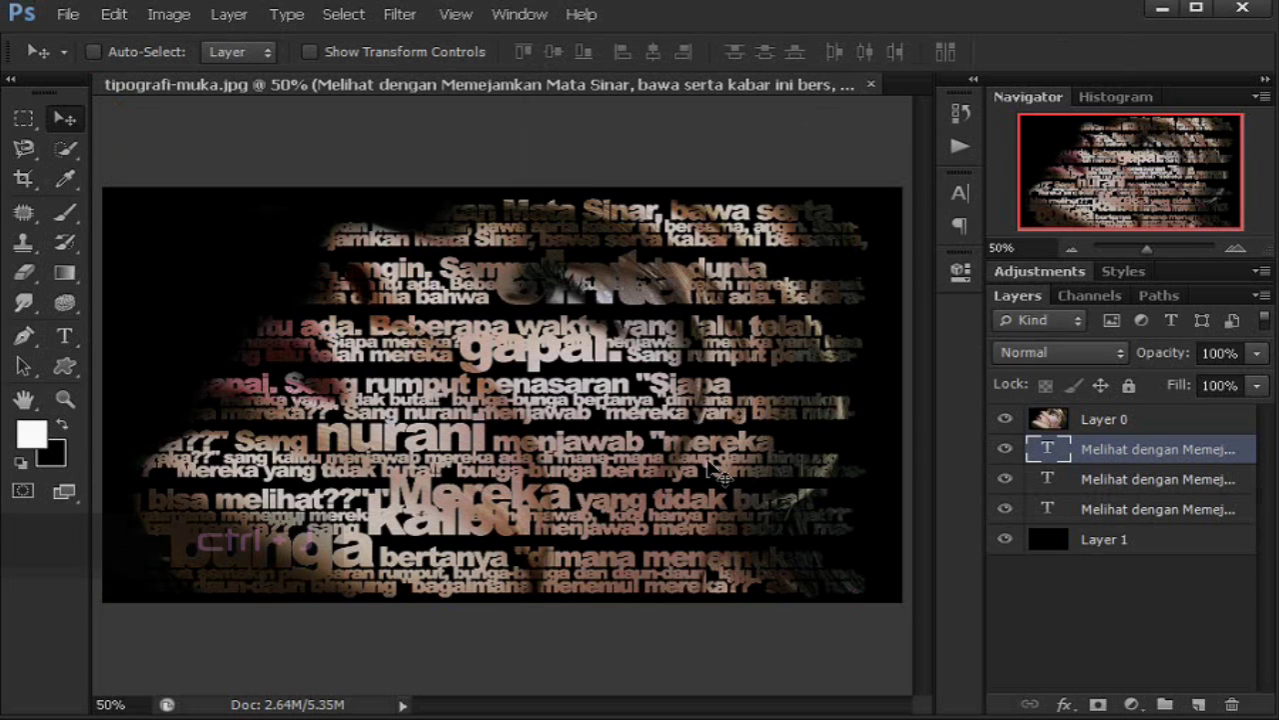
Step: Duplicate the text layer again and offset the new copy down and right
key("ctrl+j")
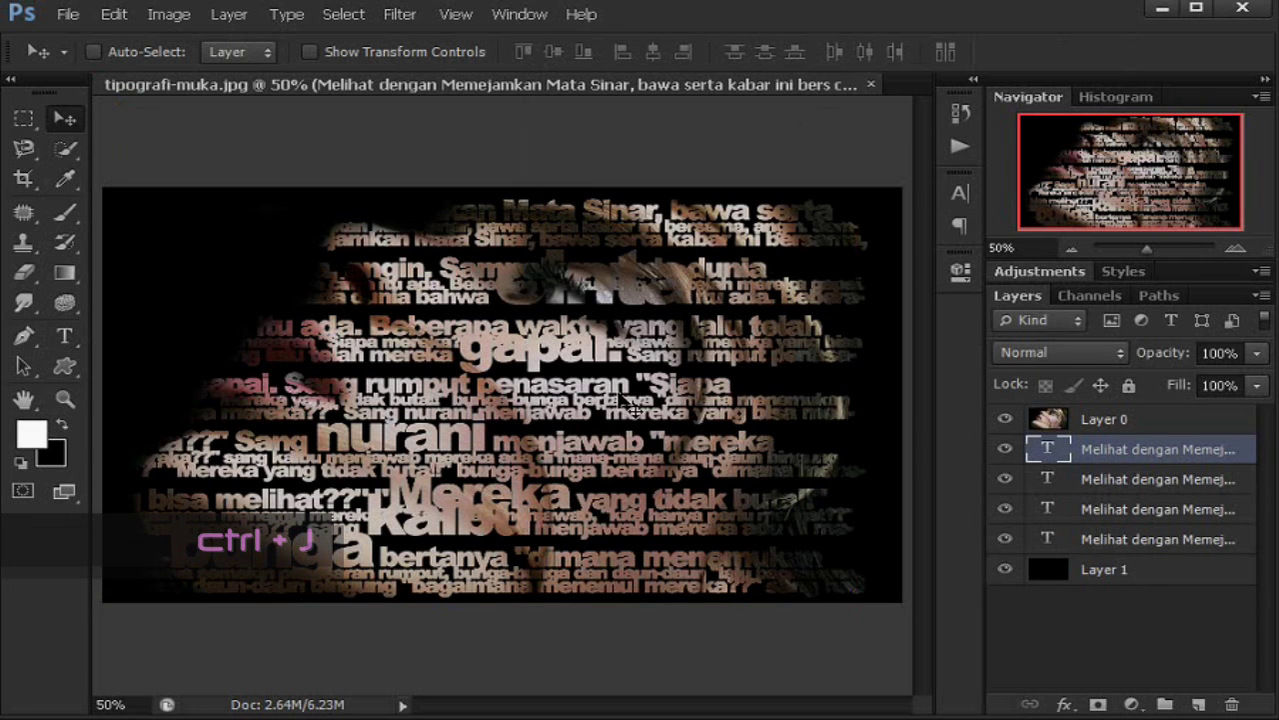
left_click_drag(624, 392, 634, 421)
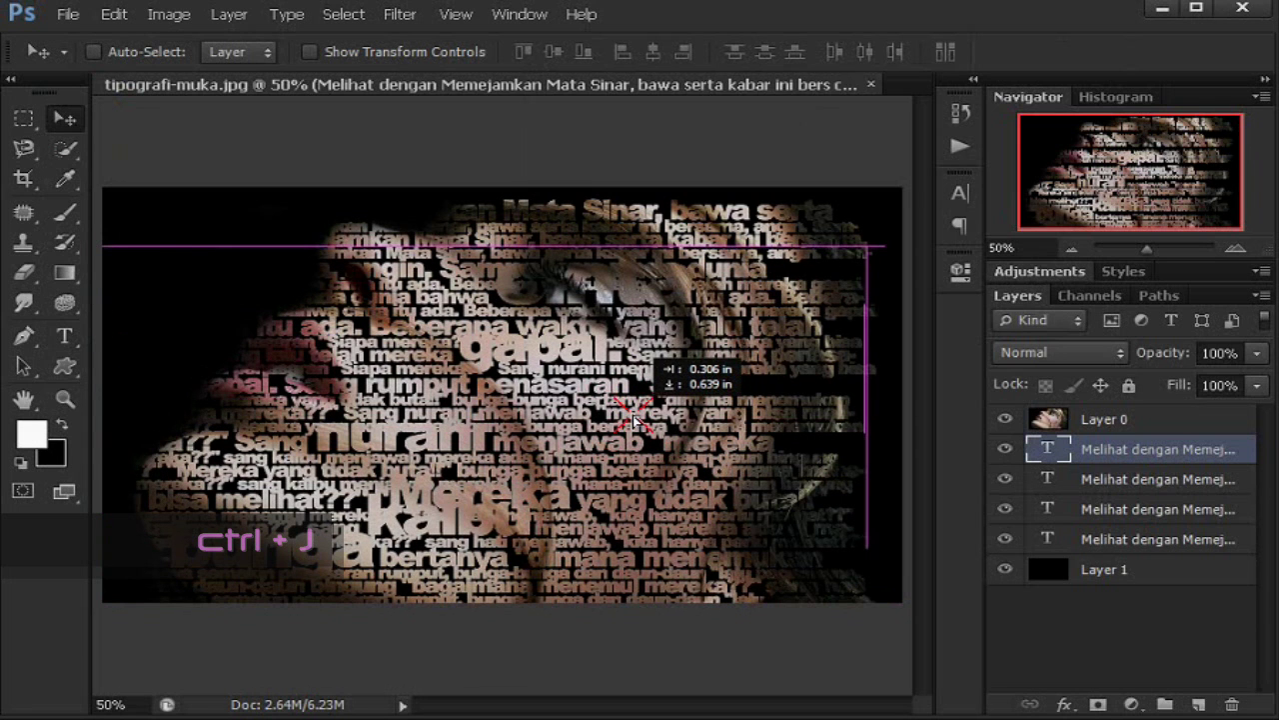
mouse_move(634, 420)
left_mouse_down()
mouse_move(675, 442)
mouse_move(620, 435)
mouse_move(633, 417)
left_mouse_up()
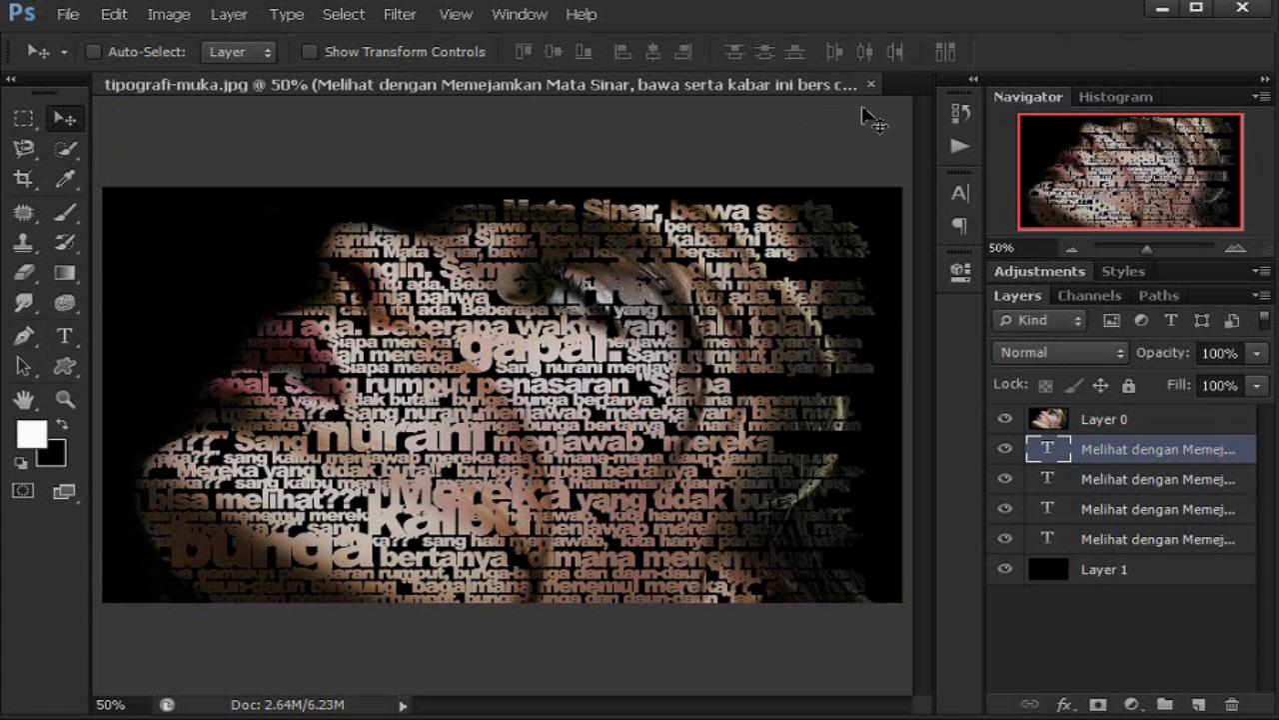
Step: Set the third text layer to Dissolve blend mode at 5% opacity
left_click(1213, 490)
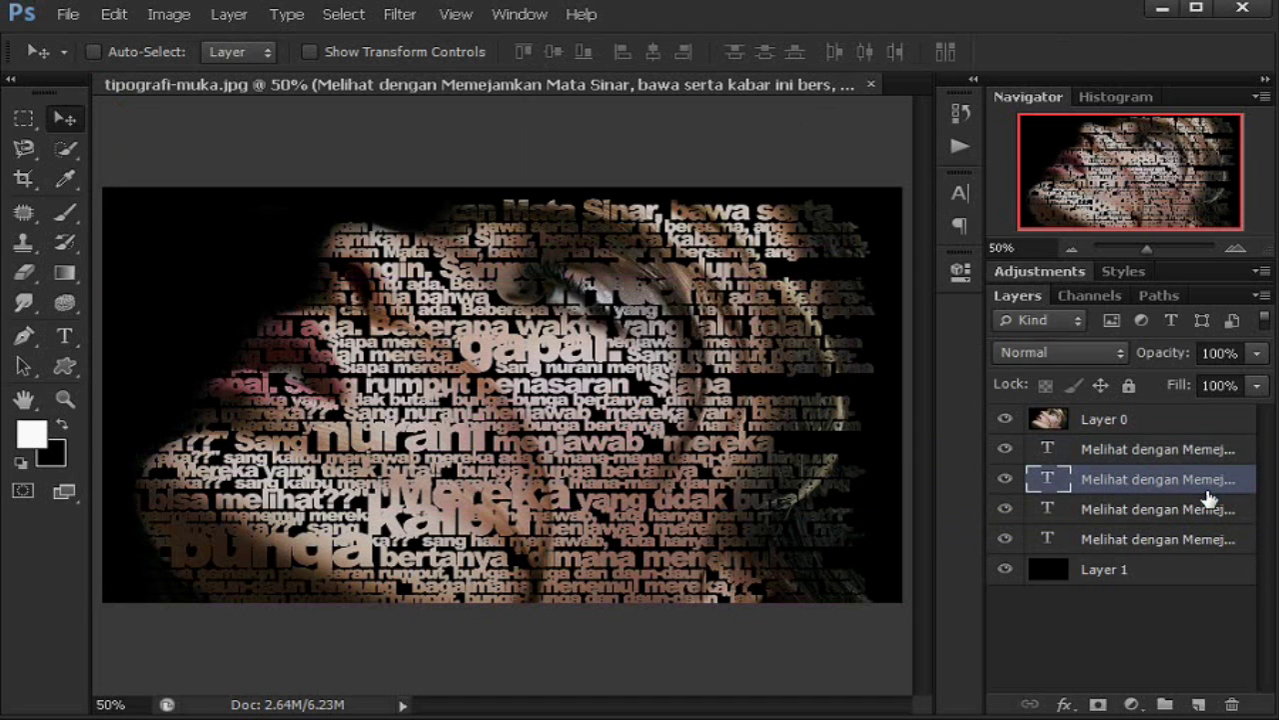
left_click(1052, 354)
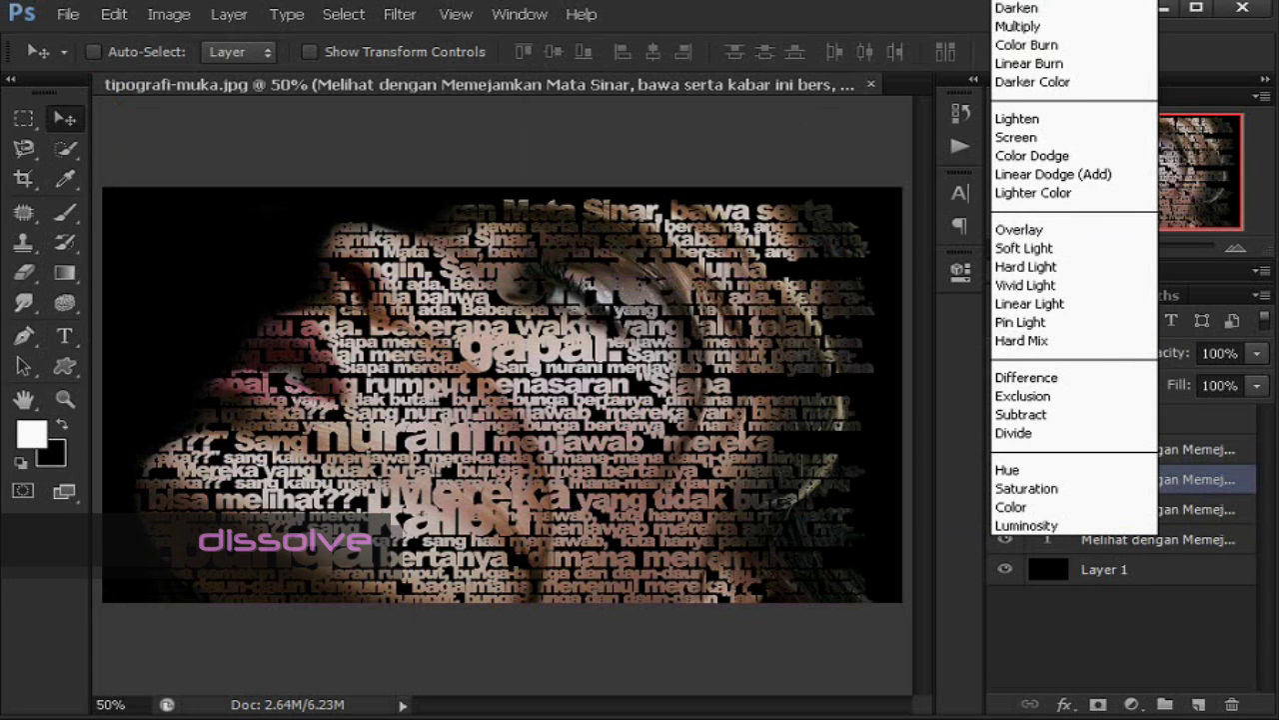
left_click(1019, 8)
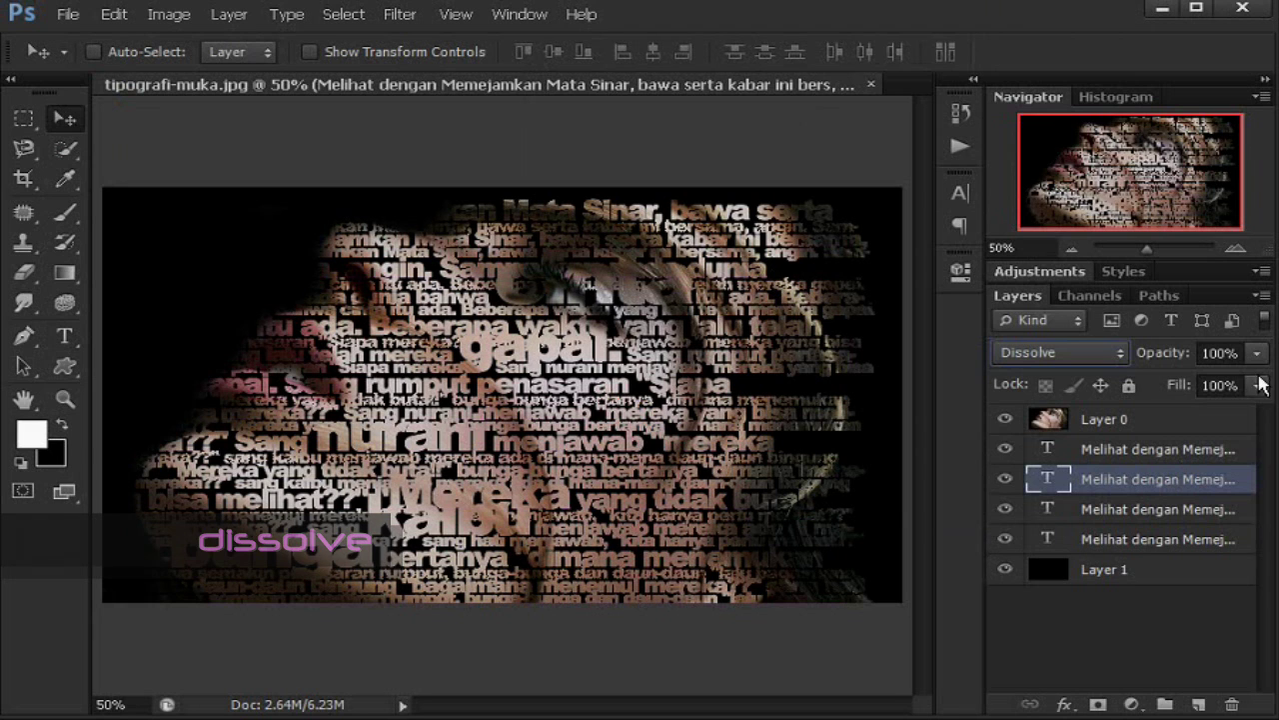
left_click(1210, 353)
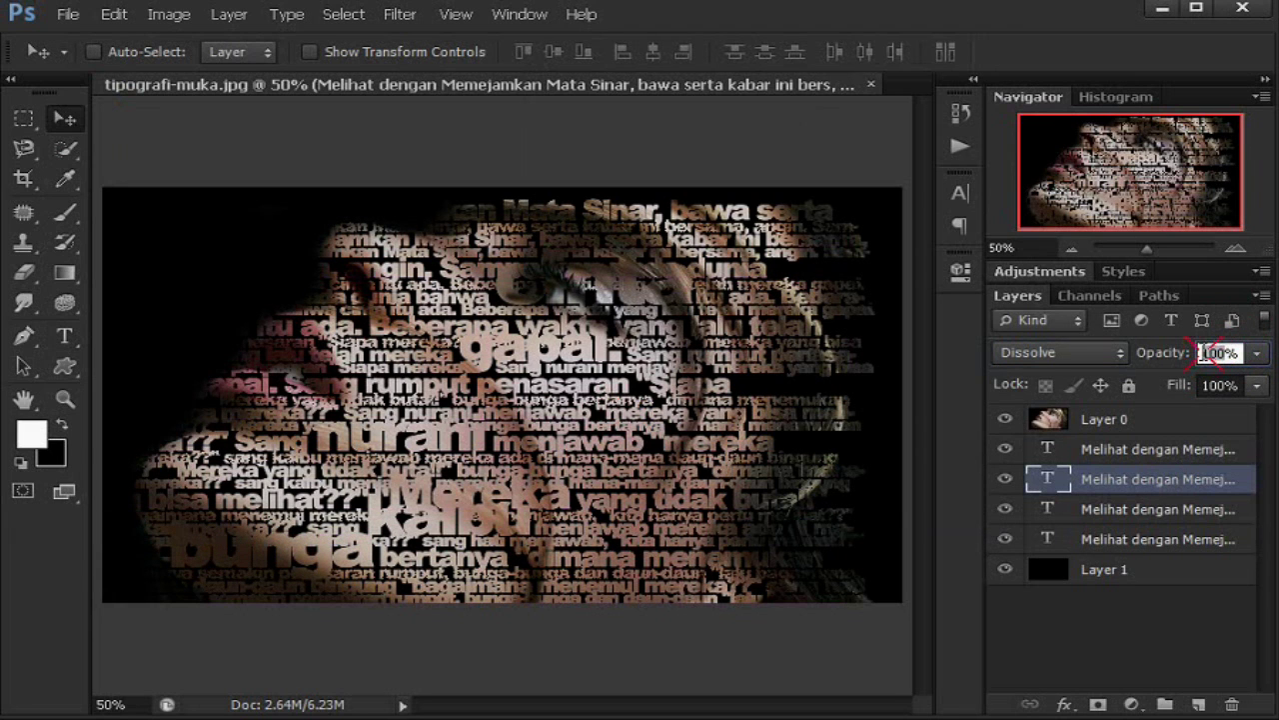
type("5")
key("Return")
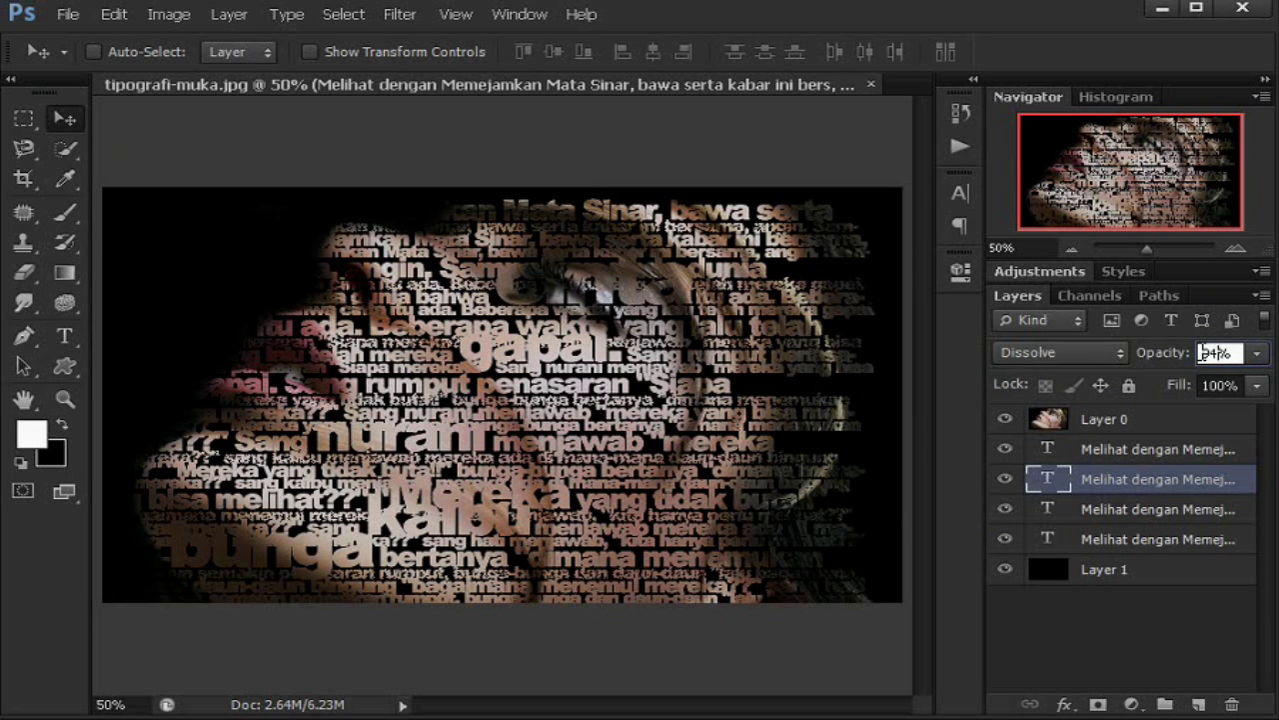
Step: Give the upper text layer Dissolve blending at 94% opacity
left_click(1212, 450)
left_click(1062, 352)
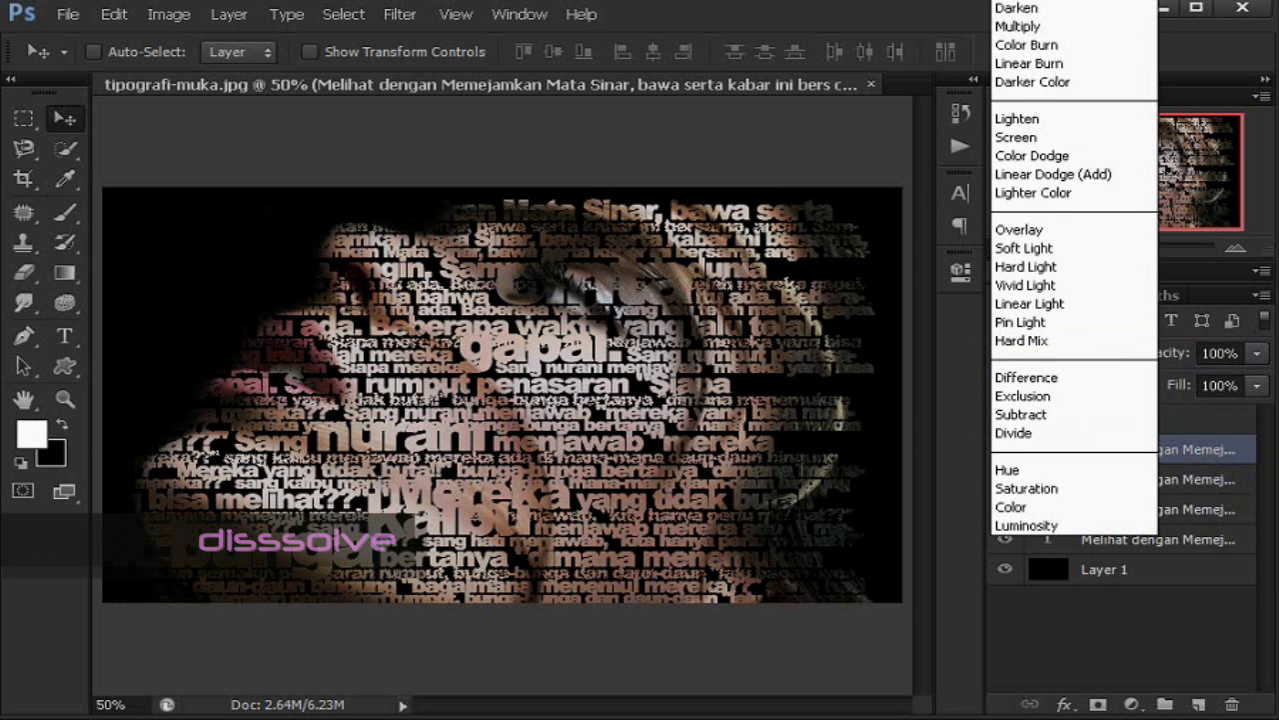
left_click(1030, 8)
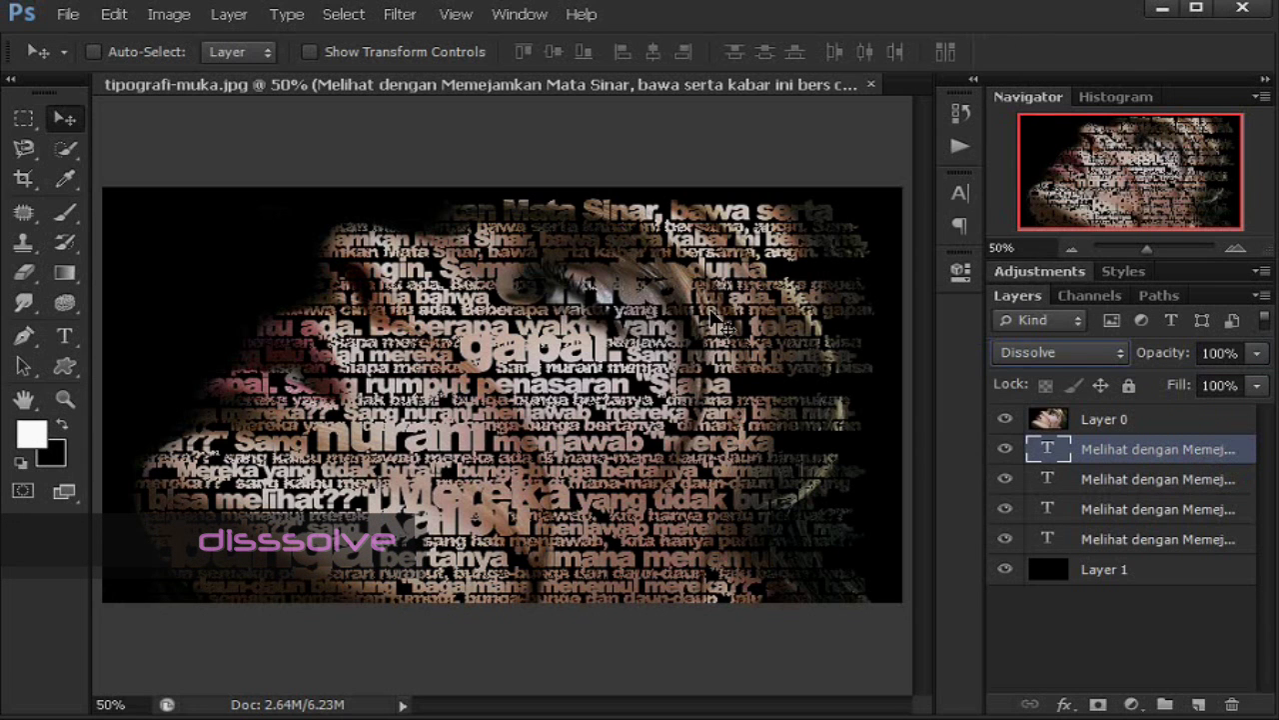
left_click(1211, 354)
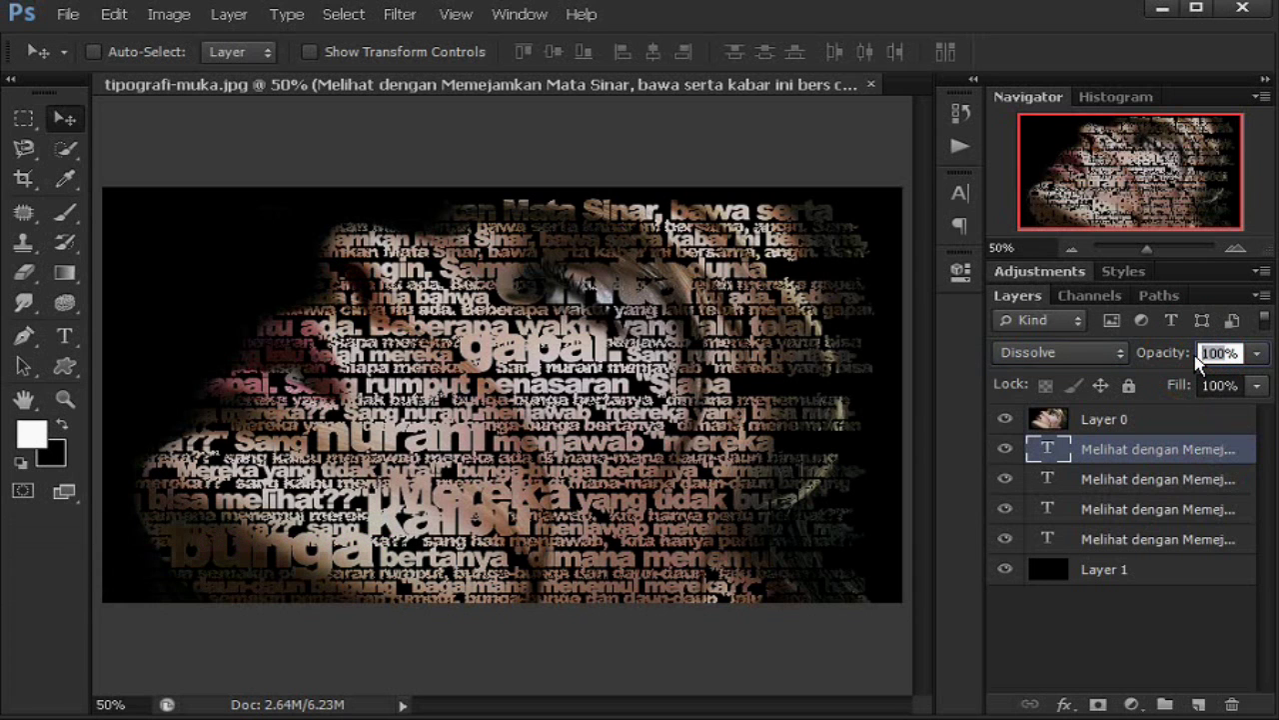
type("94")
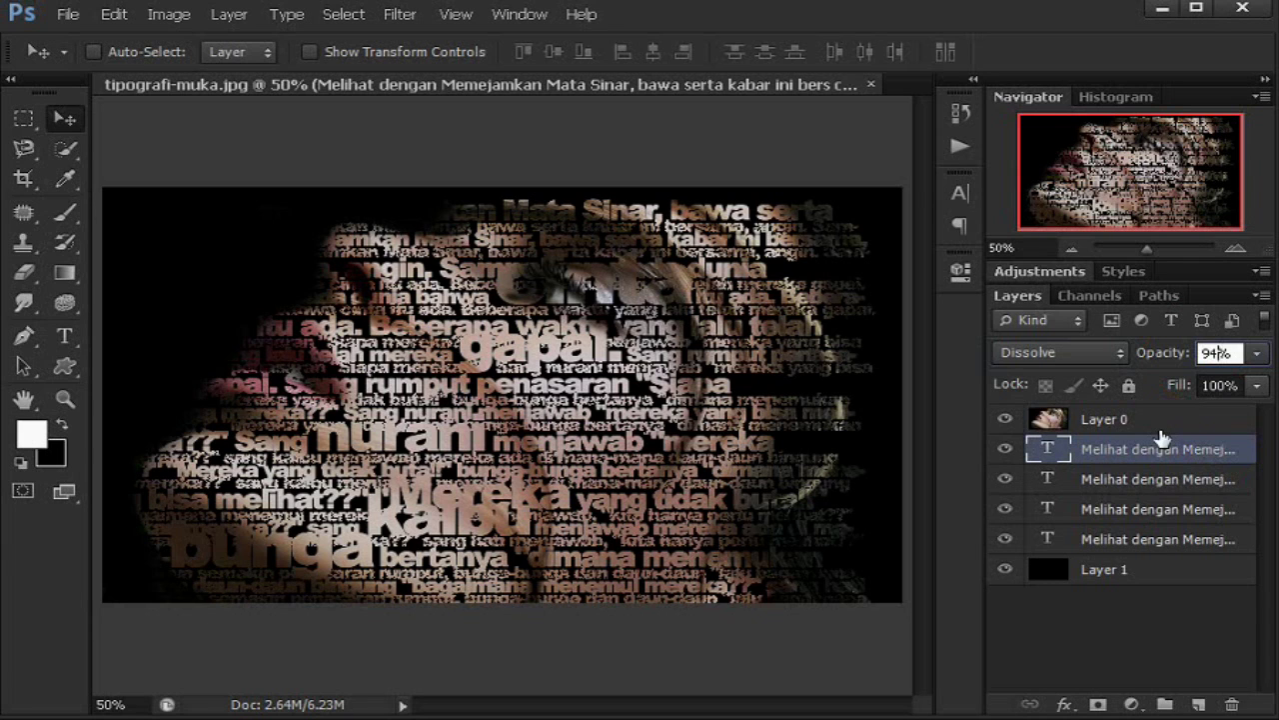
Step: With Layer 0 active, stamp all visible layers into a new merged Layer 2
left_click(1162, 428)
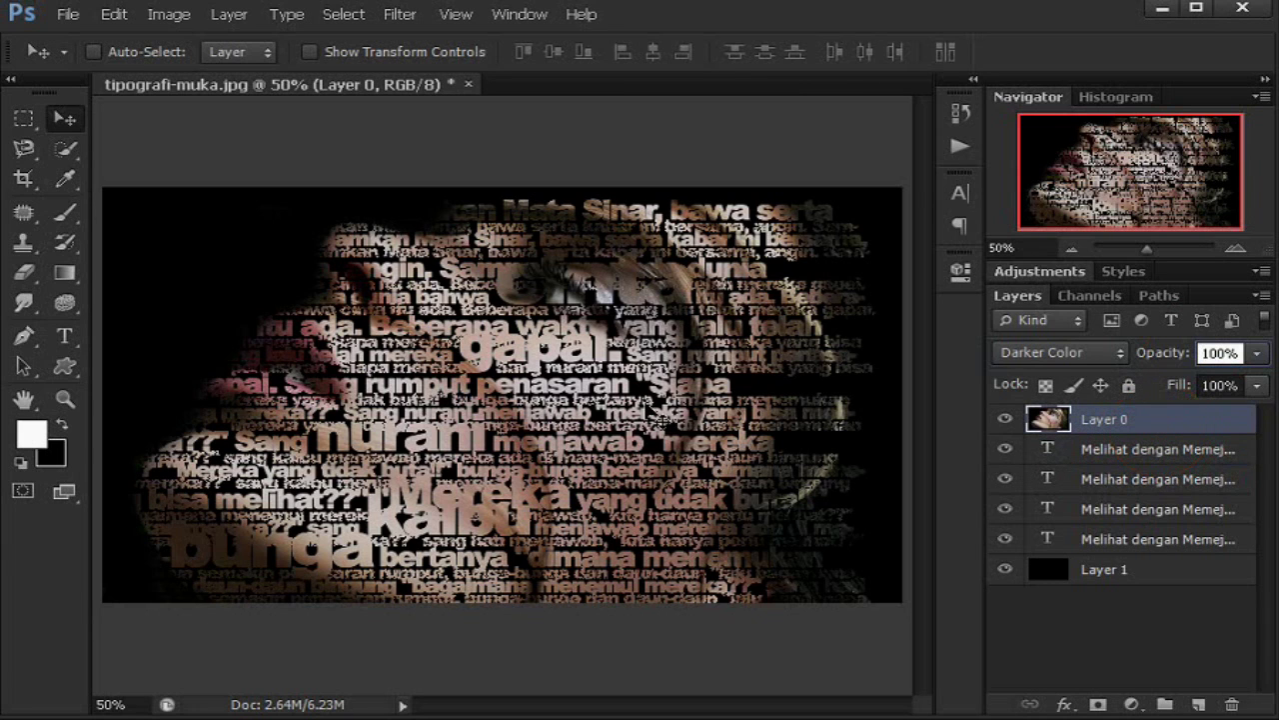
left_click(1200, 10)
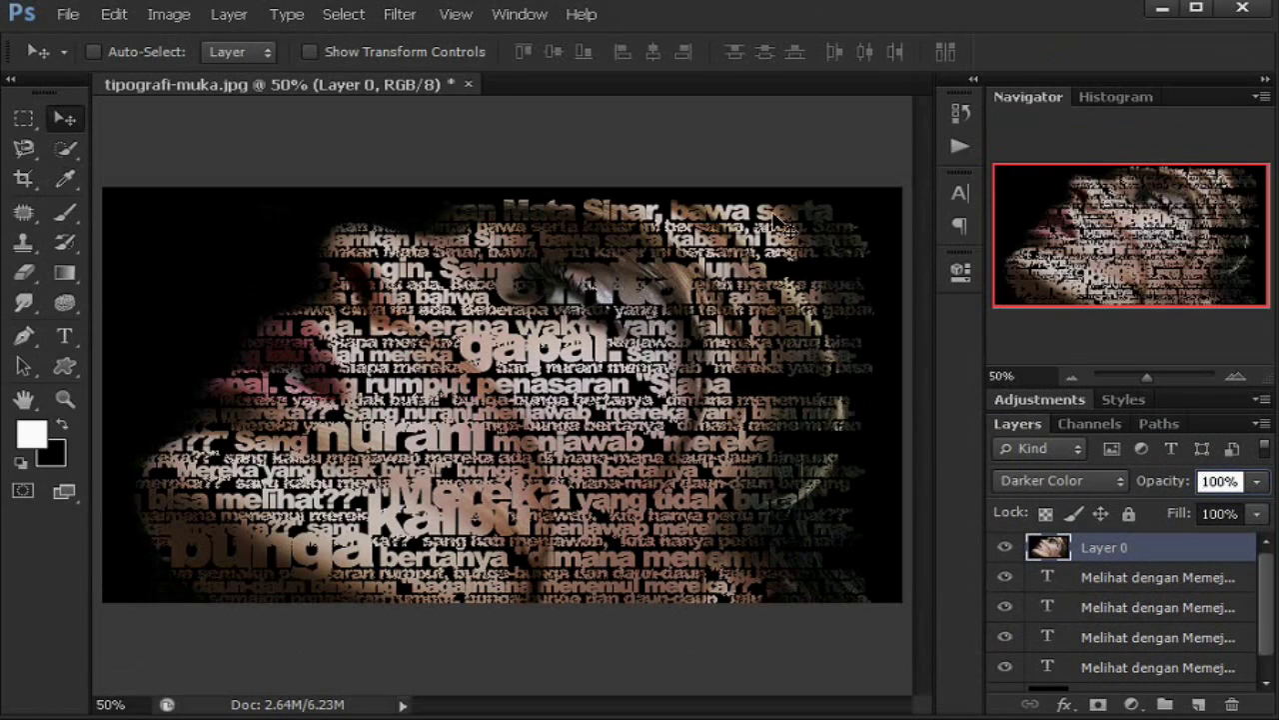
key("ctrl+shift+alt+e")
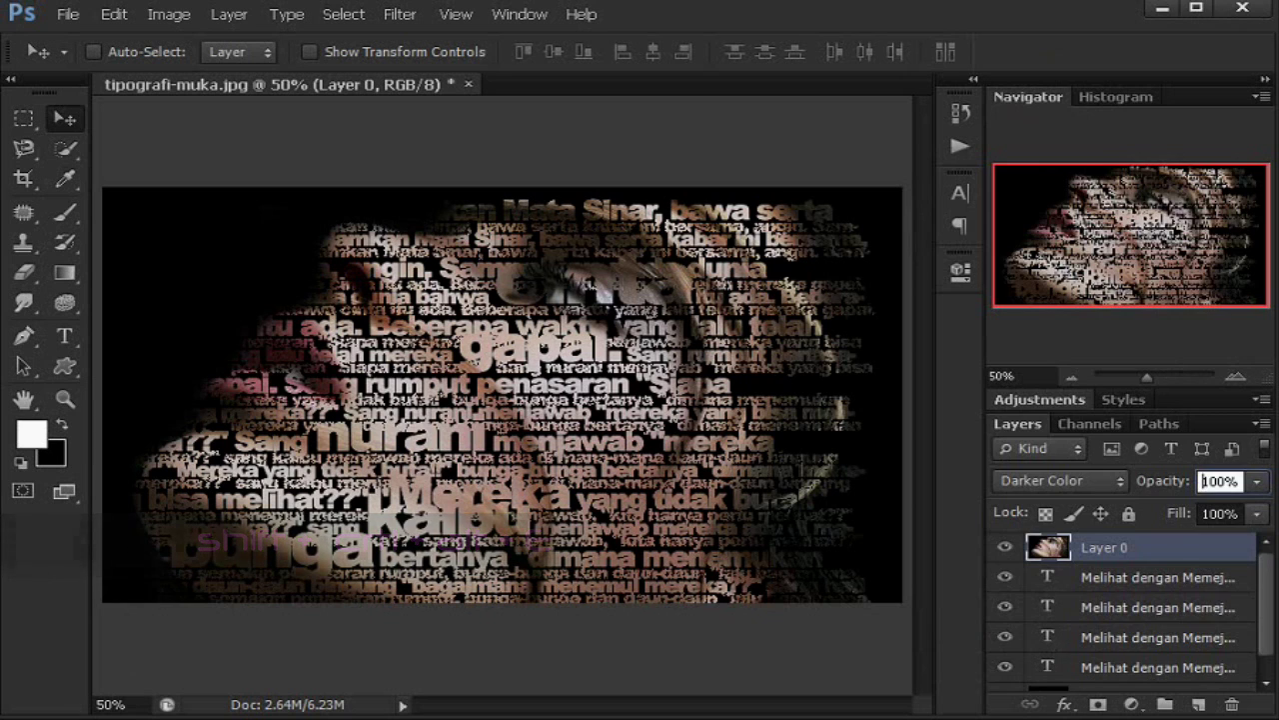
key("ctrl+shift+alt+e")
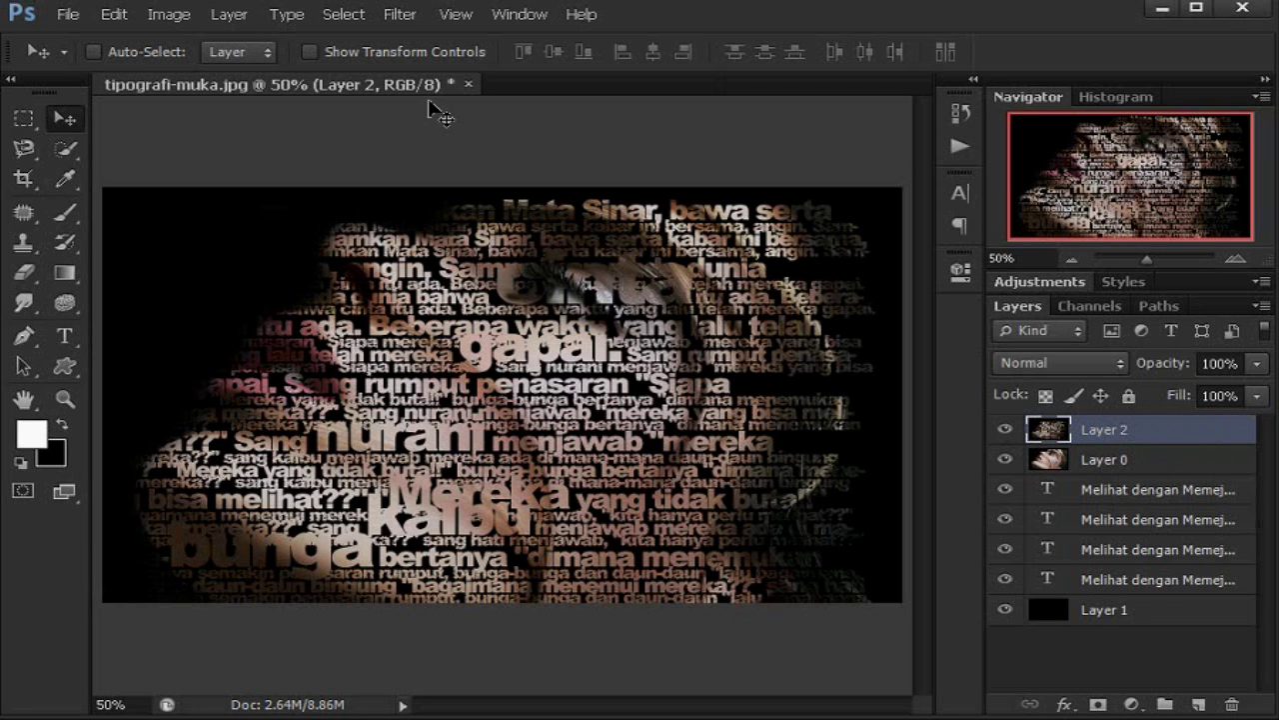
Step: Apply the Filter Gallery's Cutout effect with Levels 6, Edge Simplicity 1 and Edge Fidelity 2
right_click(593, 51)
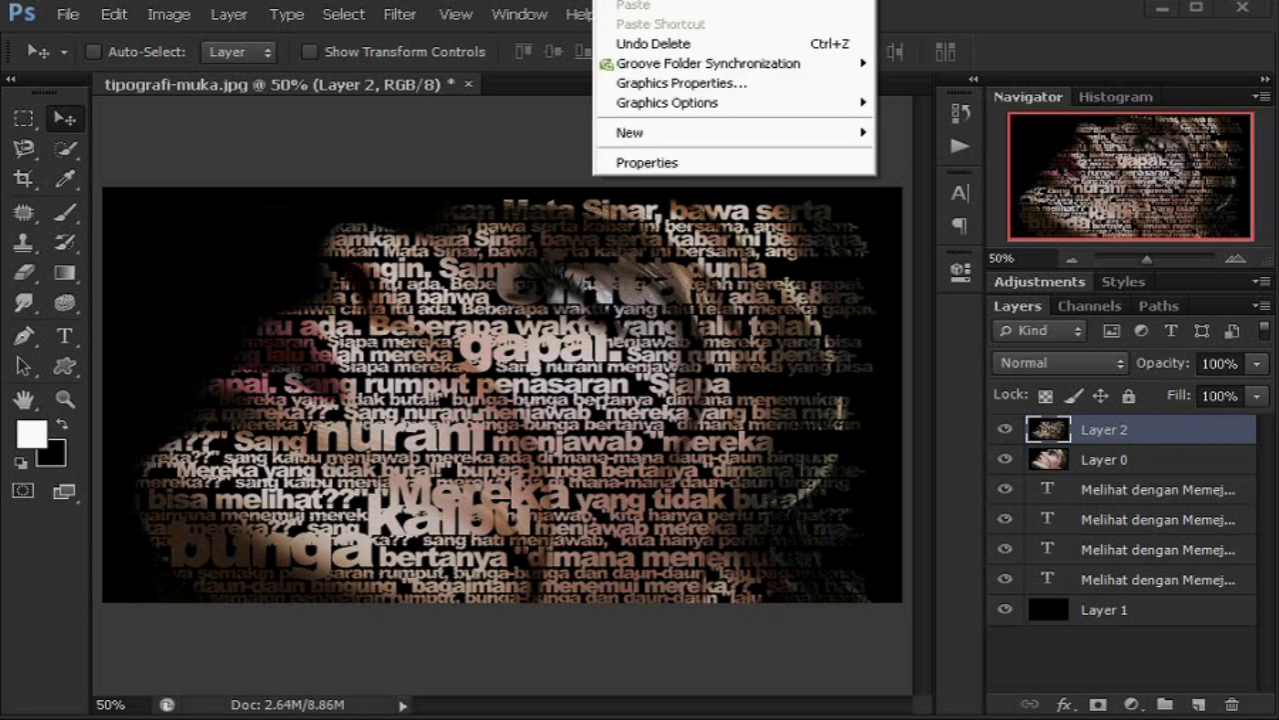
key("Escape")
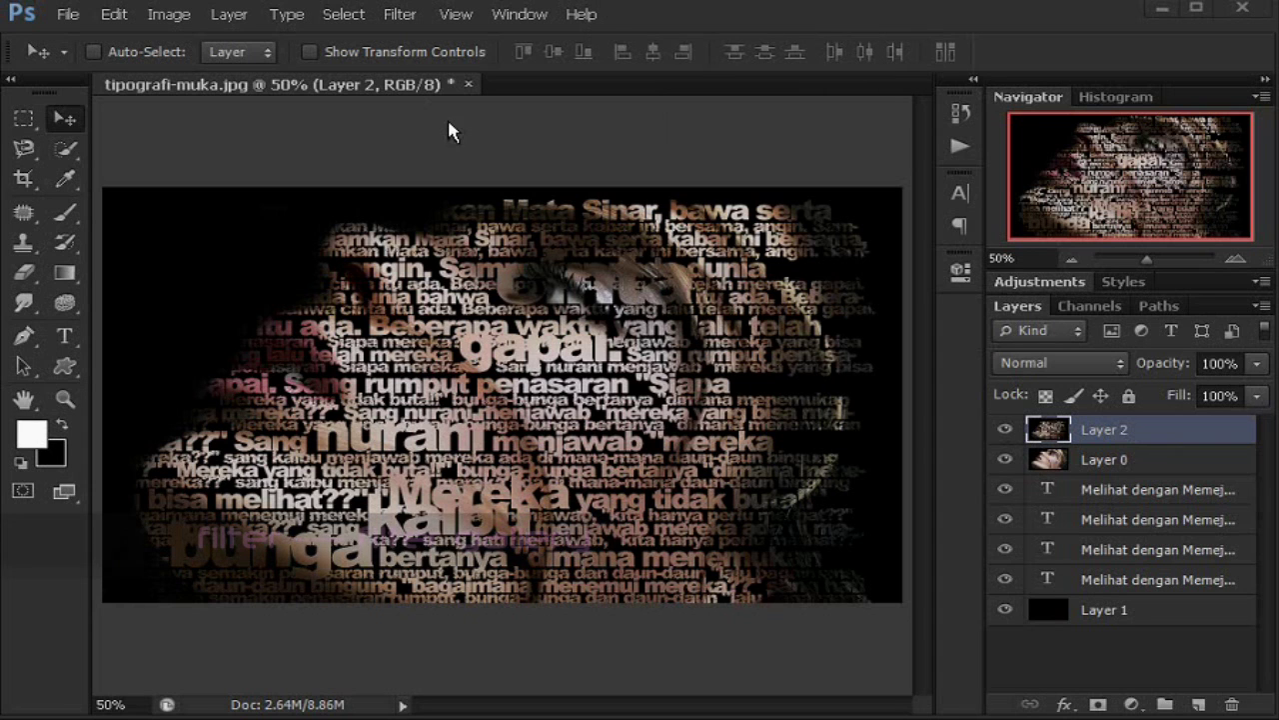
left_click(398, 19)
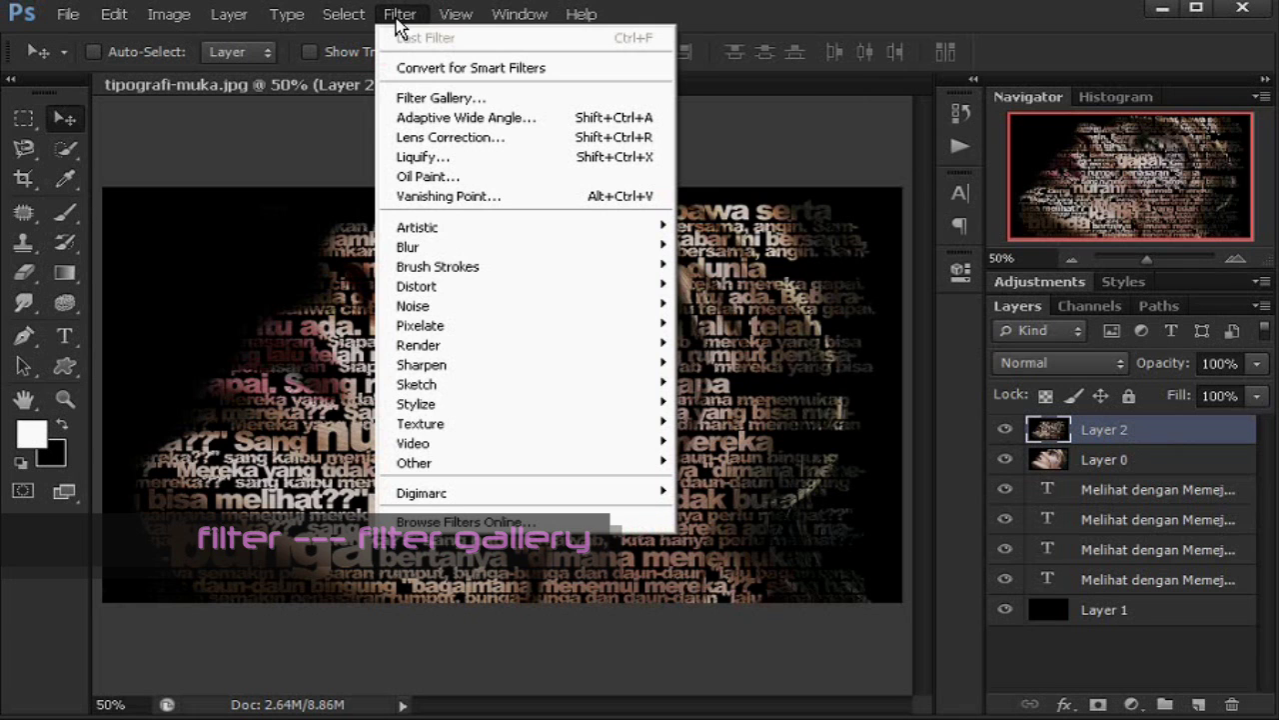
left_click(452, 97)
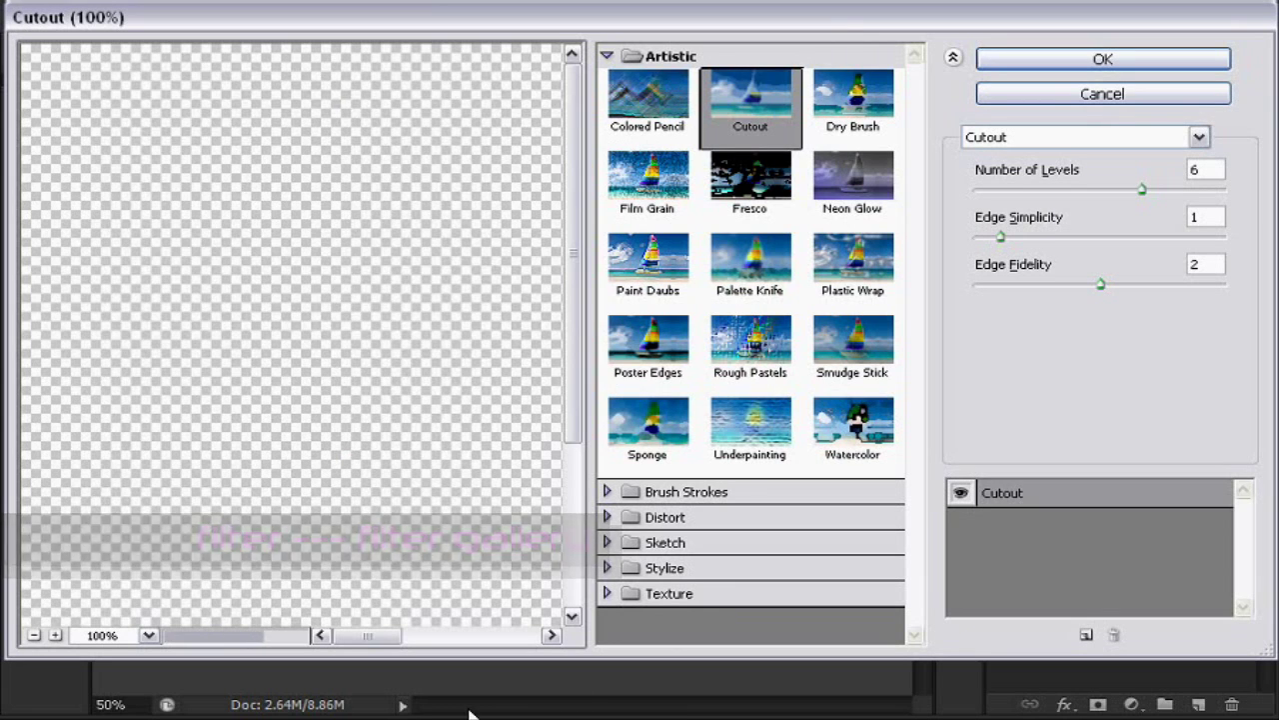
left_click(33, 636)
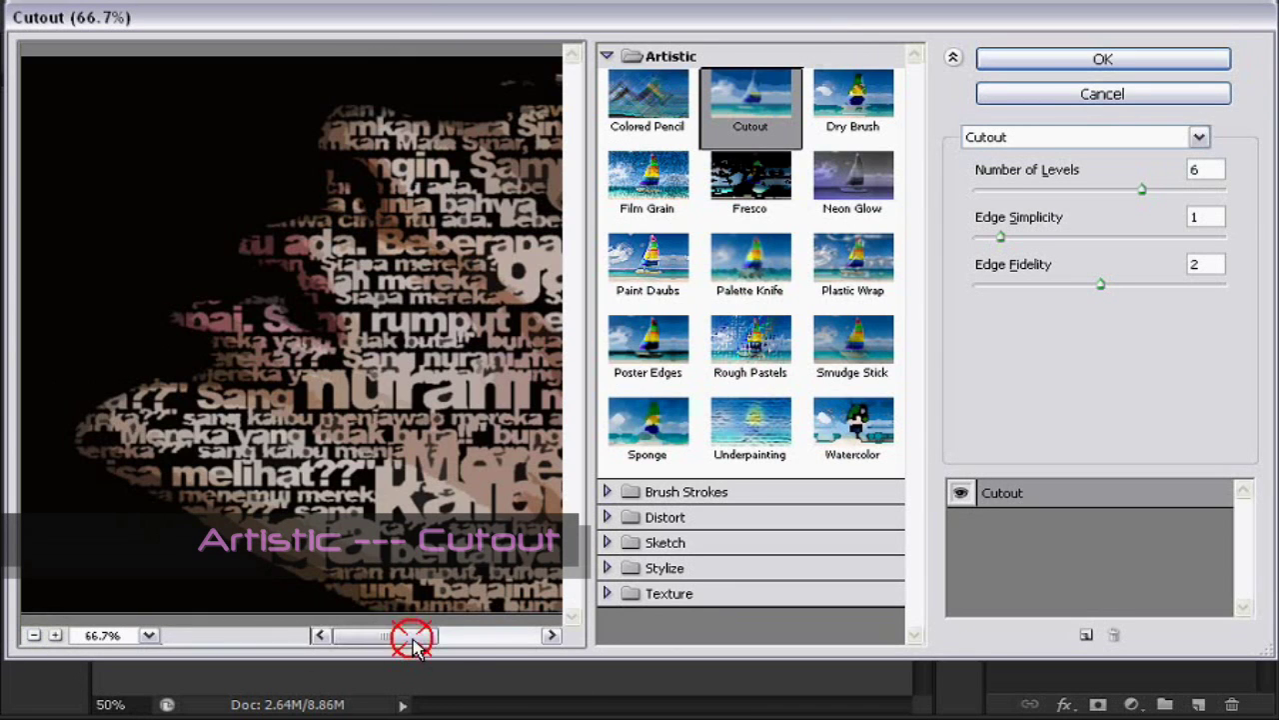
left_click_drag(413, 638, 482, 636)
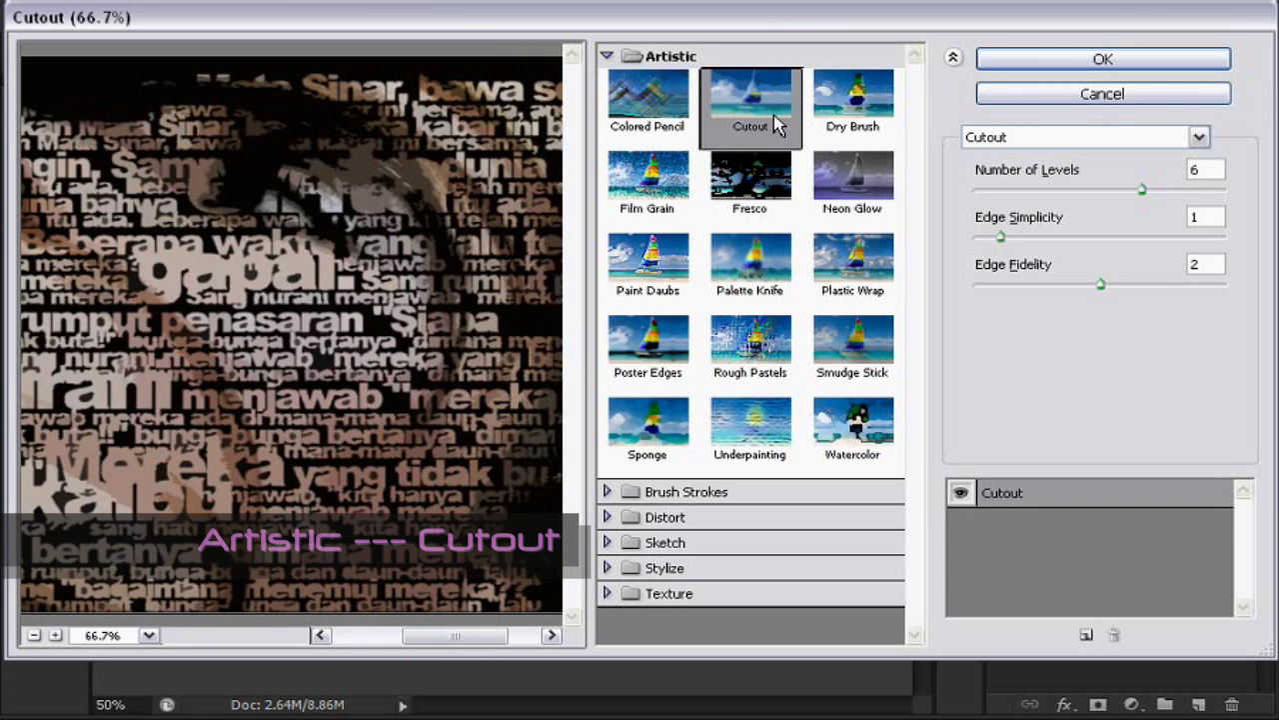
left_click(773, 114)
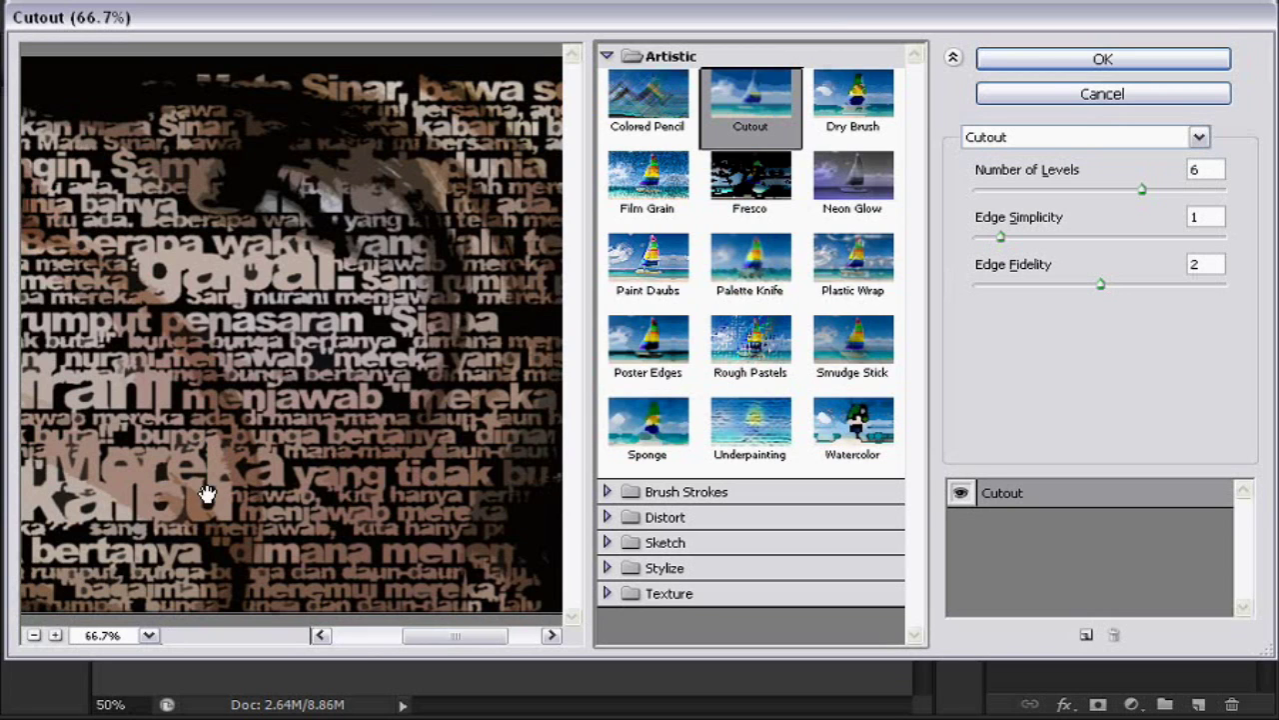
left_click(1221, 173)
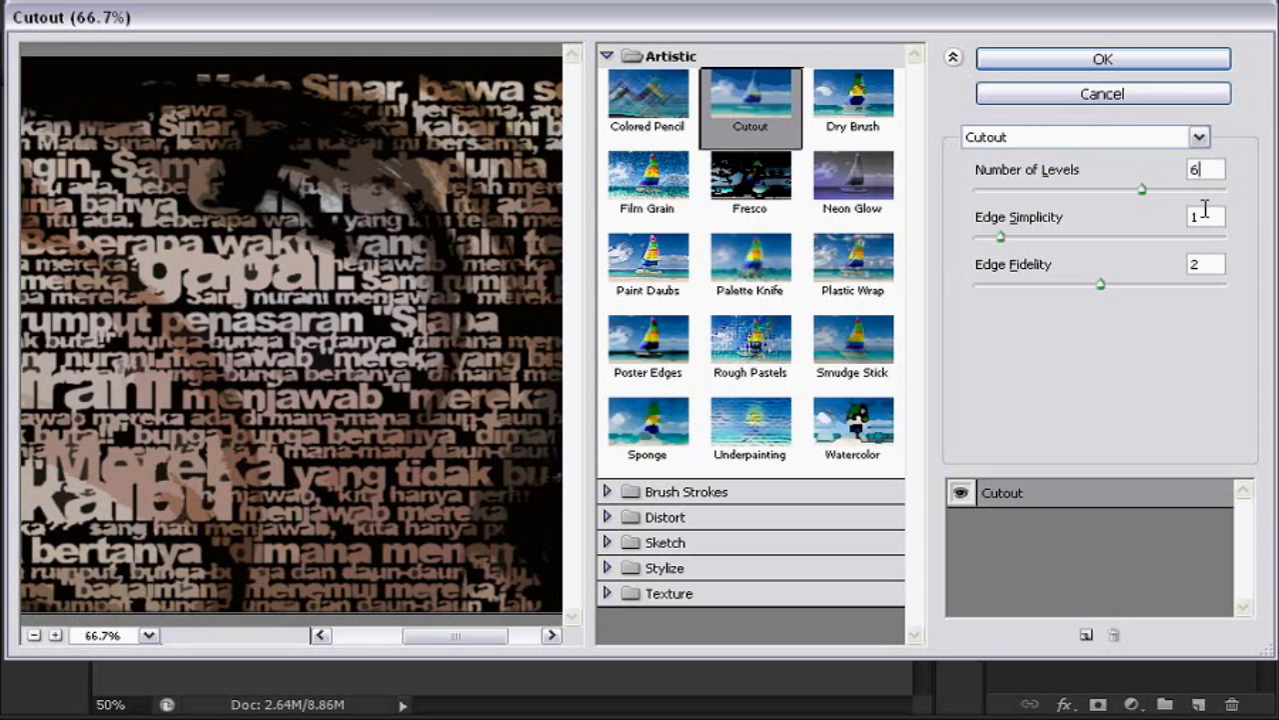
left_click(1203, 217)
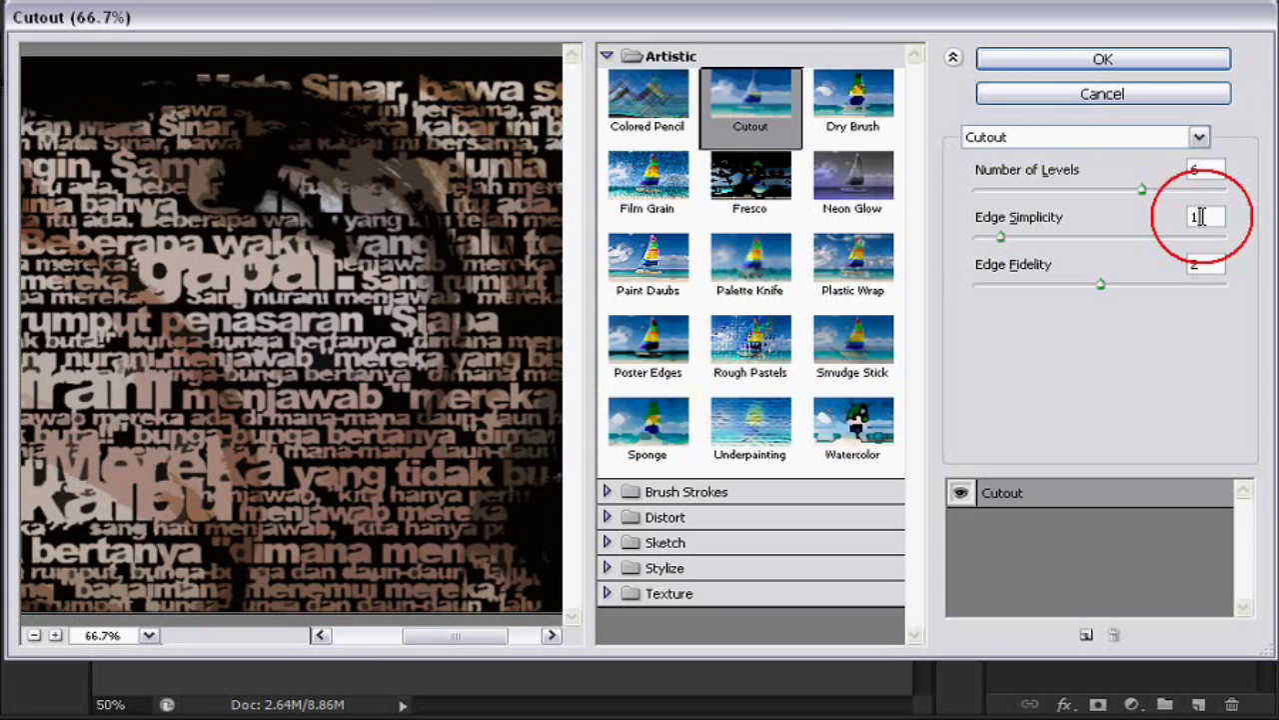
left_click(1217, 268)
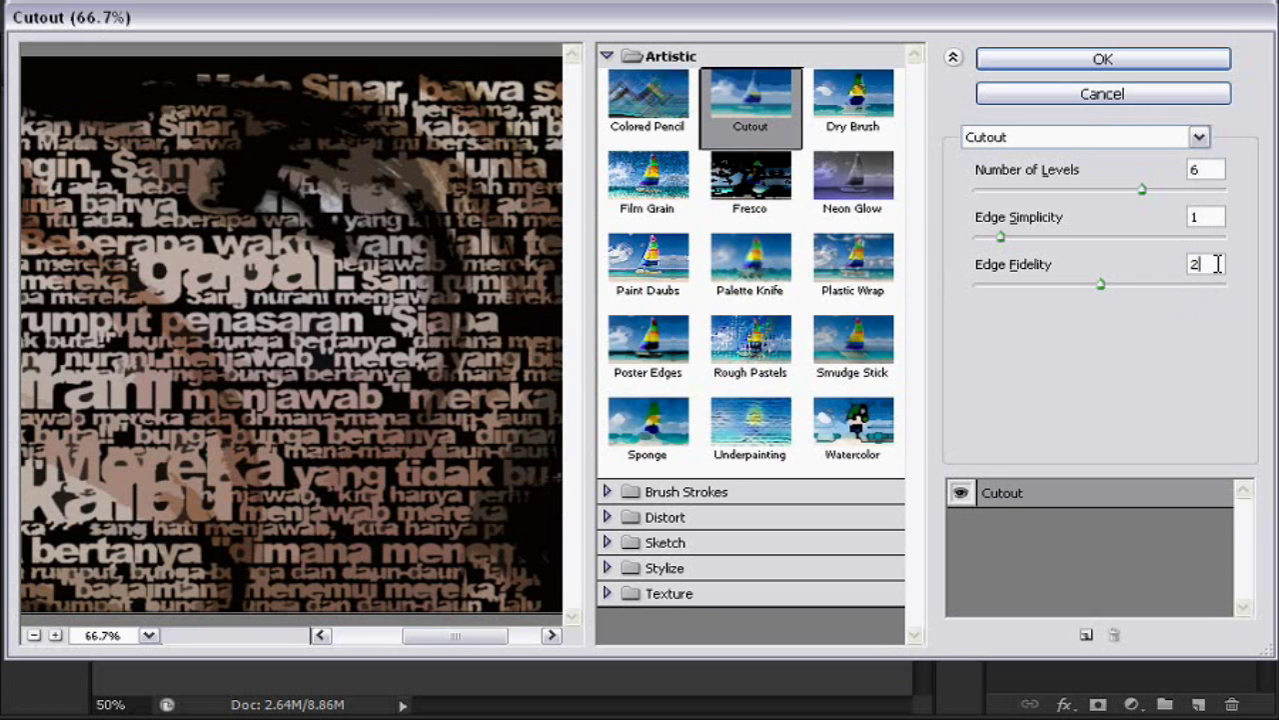
left_click(1115, 63)
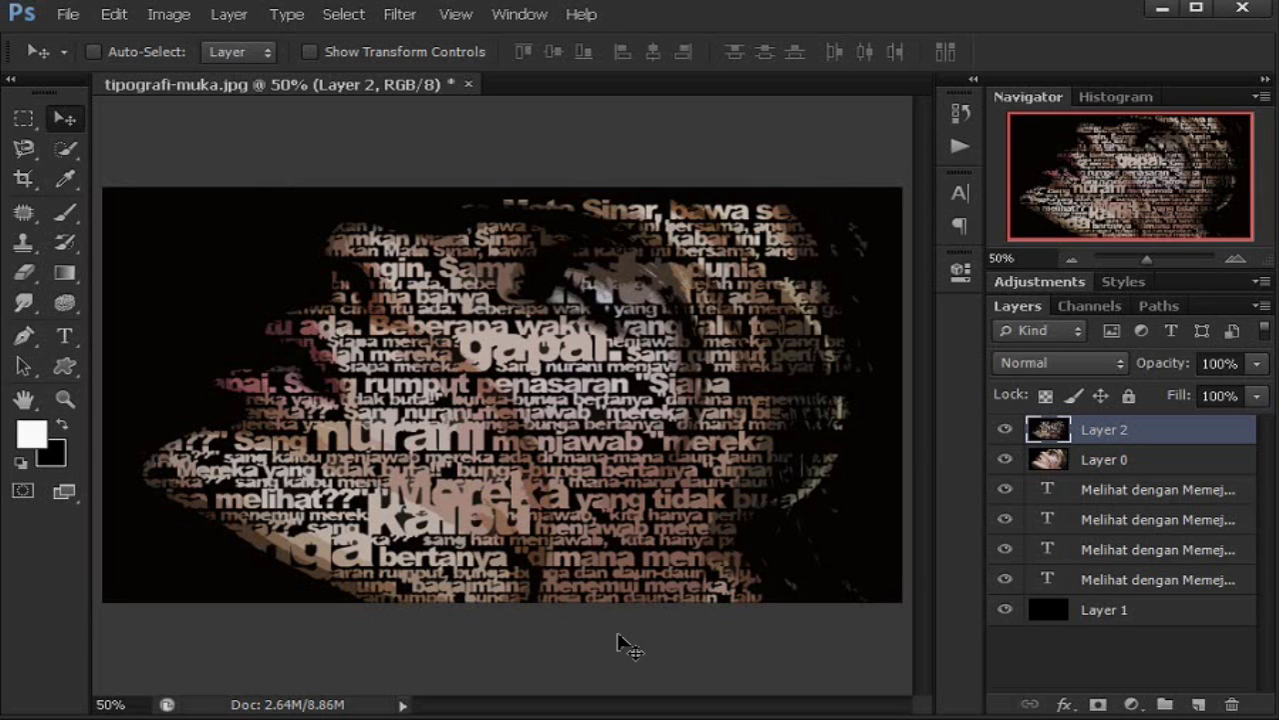
Step: Switch Layer 2 to Multiply blending and toggle its visibility to compare the result
left_click(1058, 365)
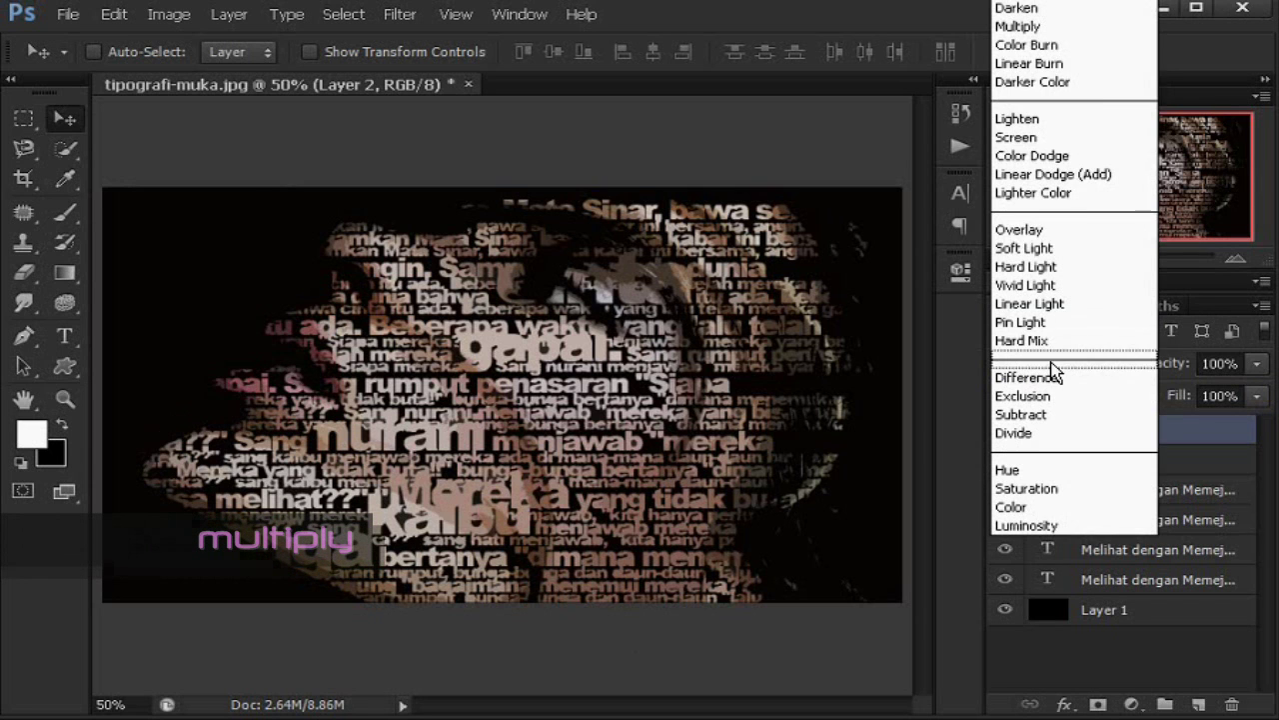
left_click(1046, 26)
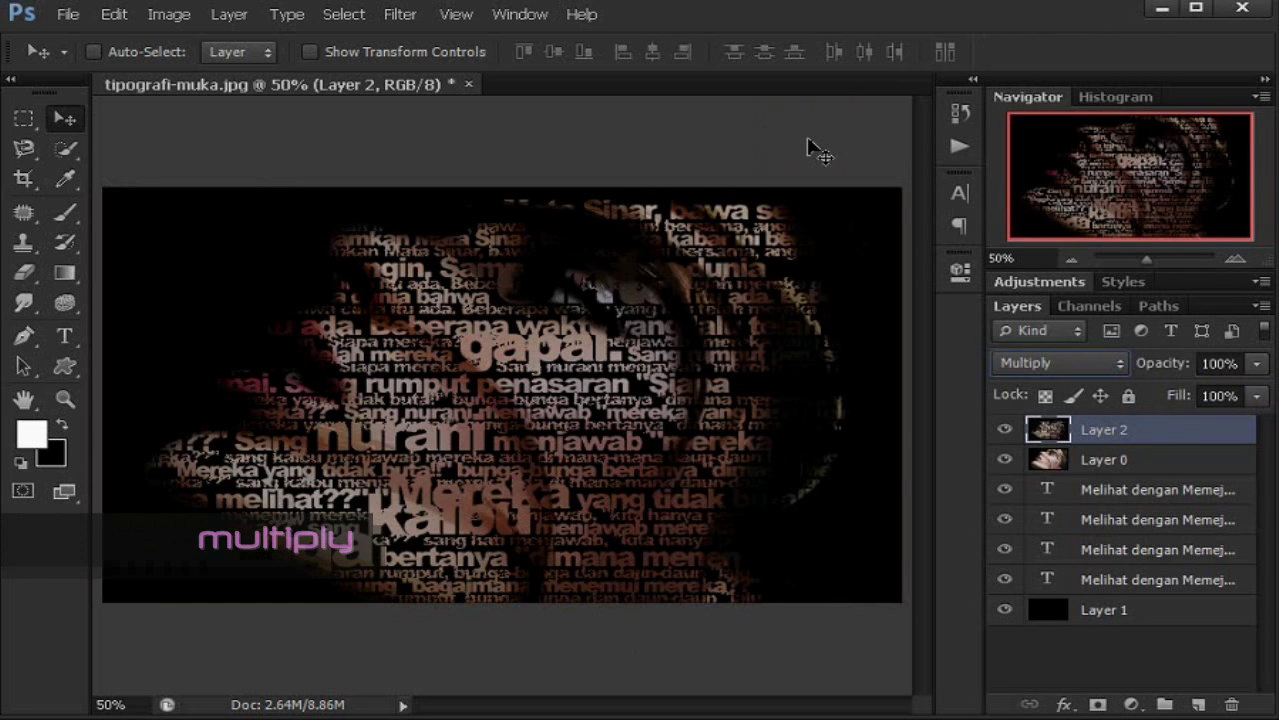
left_click(1005, 430)
left_click(1005, 430)
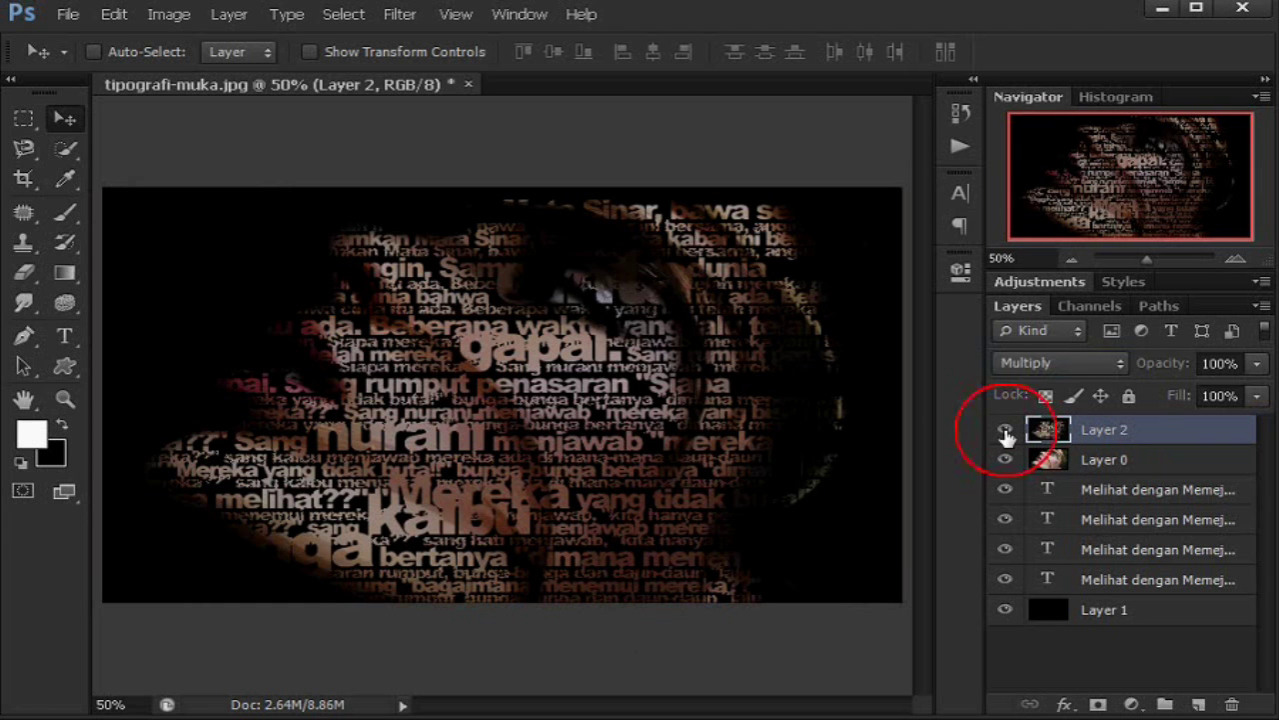
left_click(1005, 430)
left_click(1005, 430)
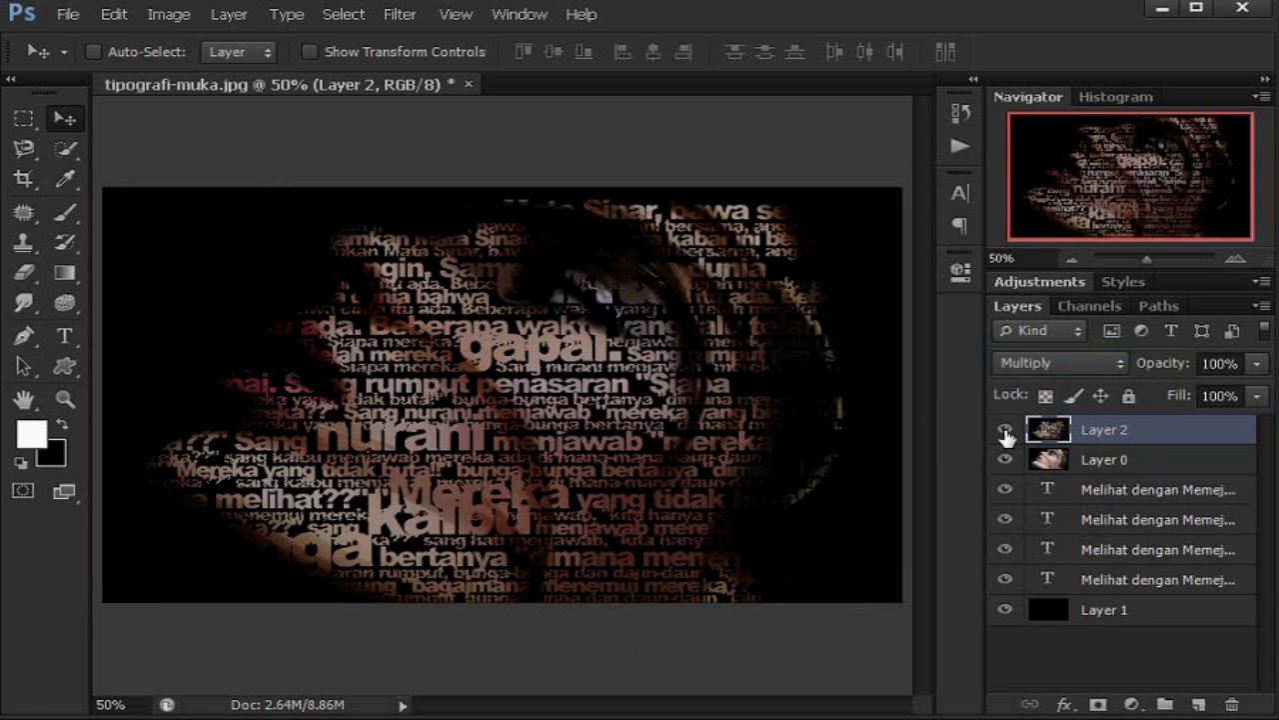
left_click(1004, 430)
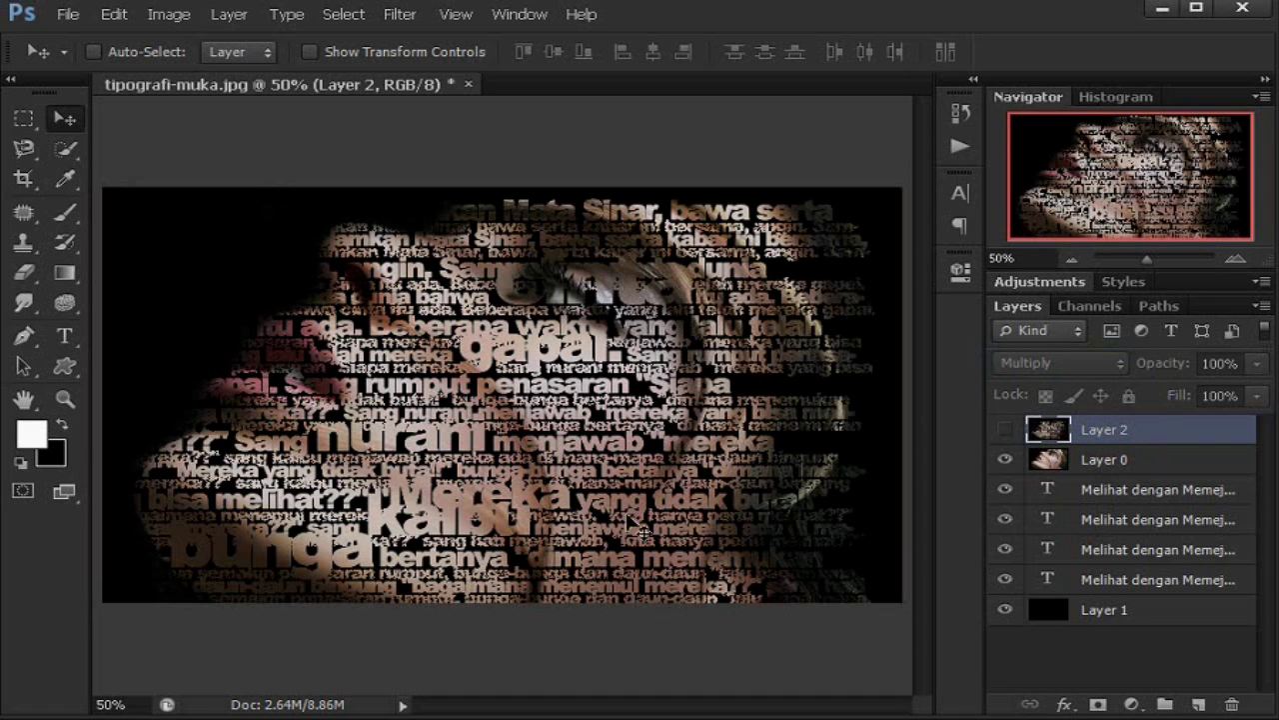
left_click(1005, 430)
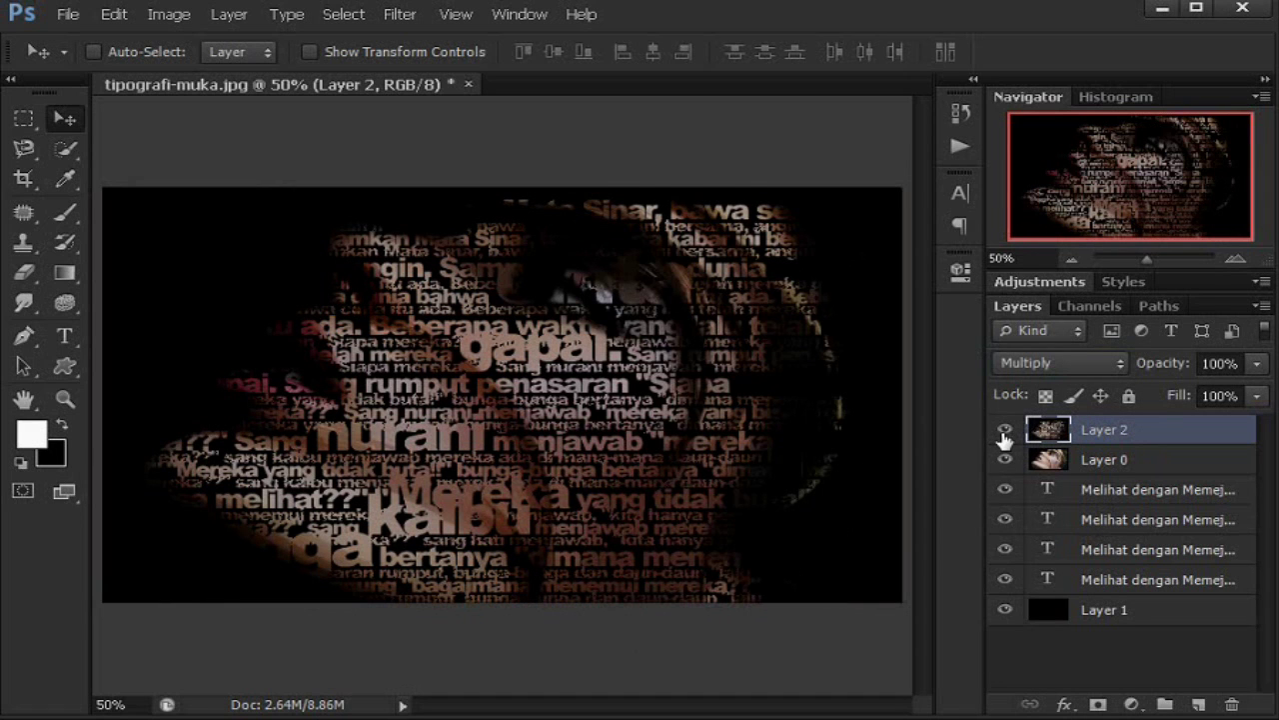
Step: Add a new Layer 3 and fill it with black at 100%
left_click(1199, 706)
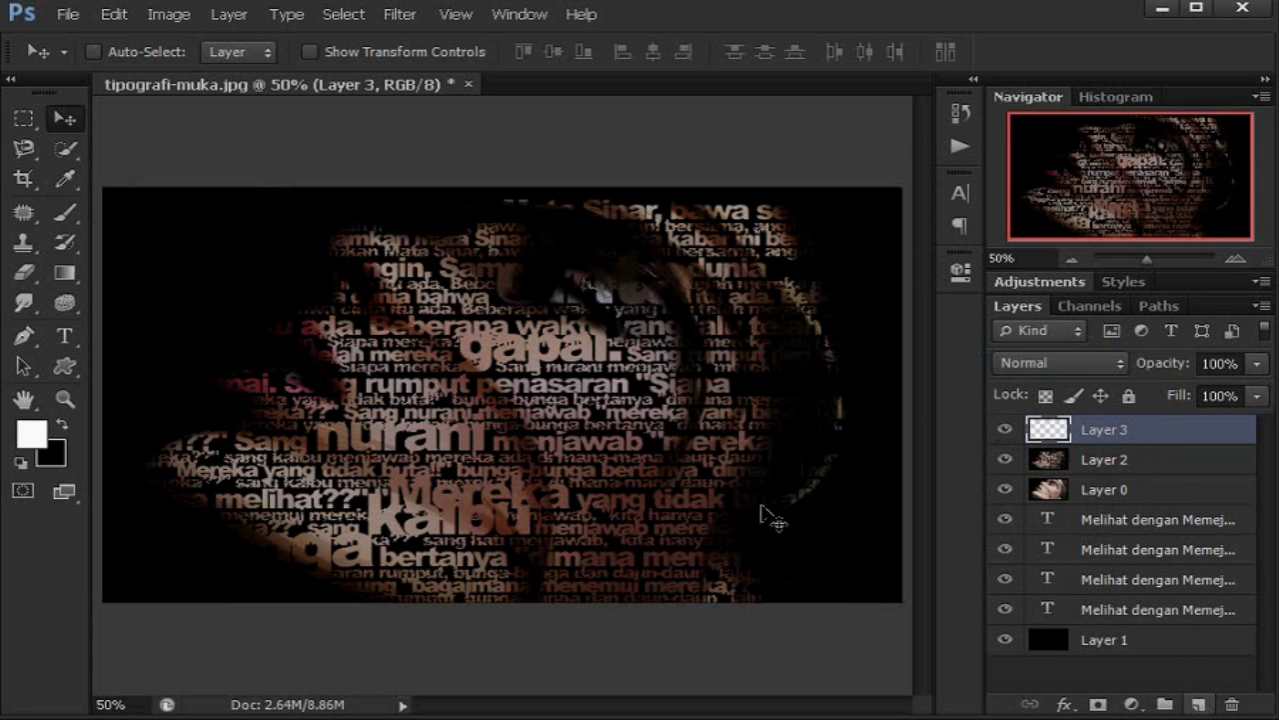
left_click(114, 14)
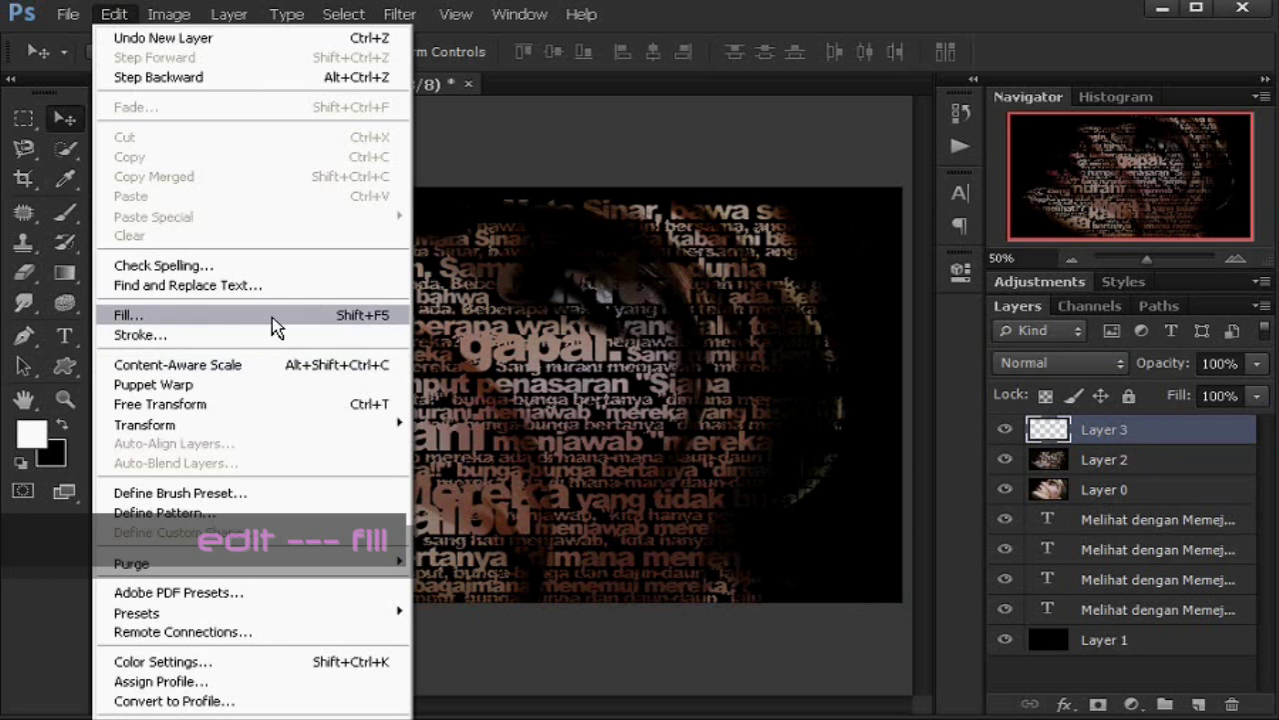
left_click(268, 316)
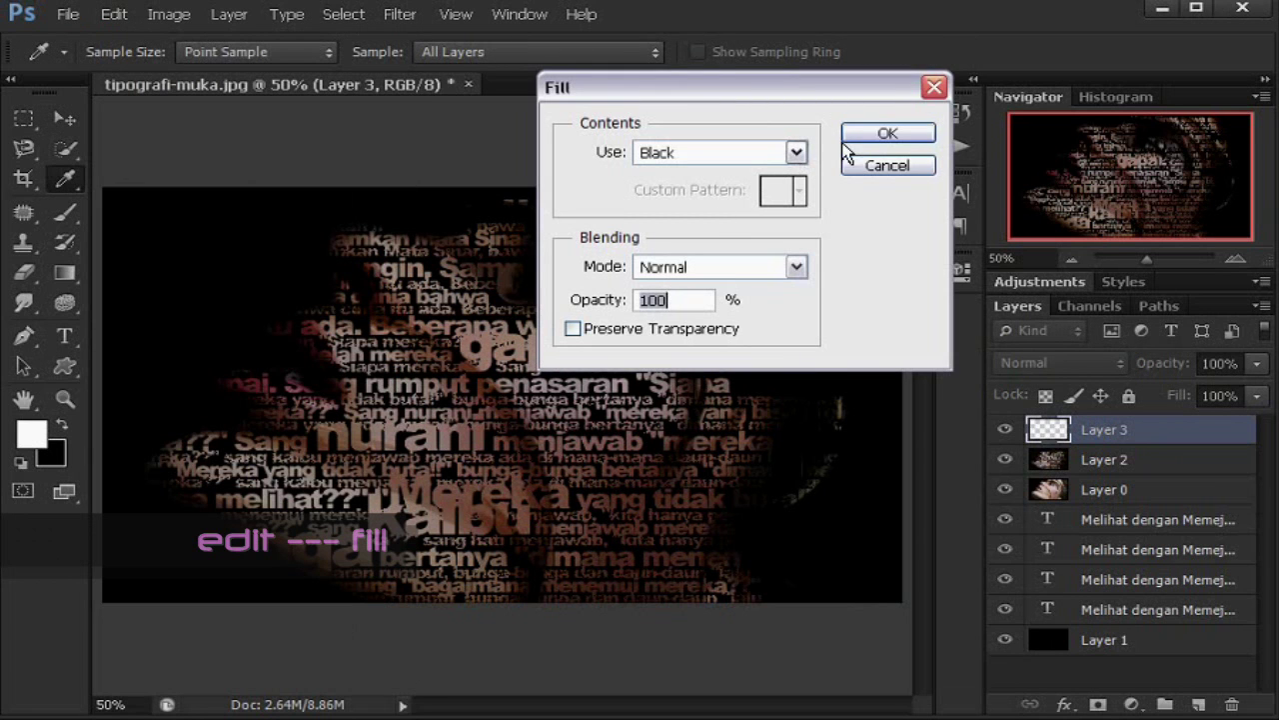
left_click(879, 136)
key("v")
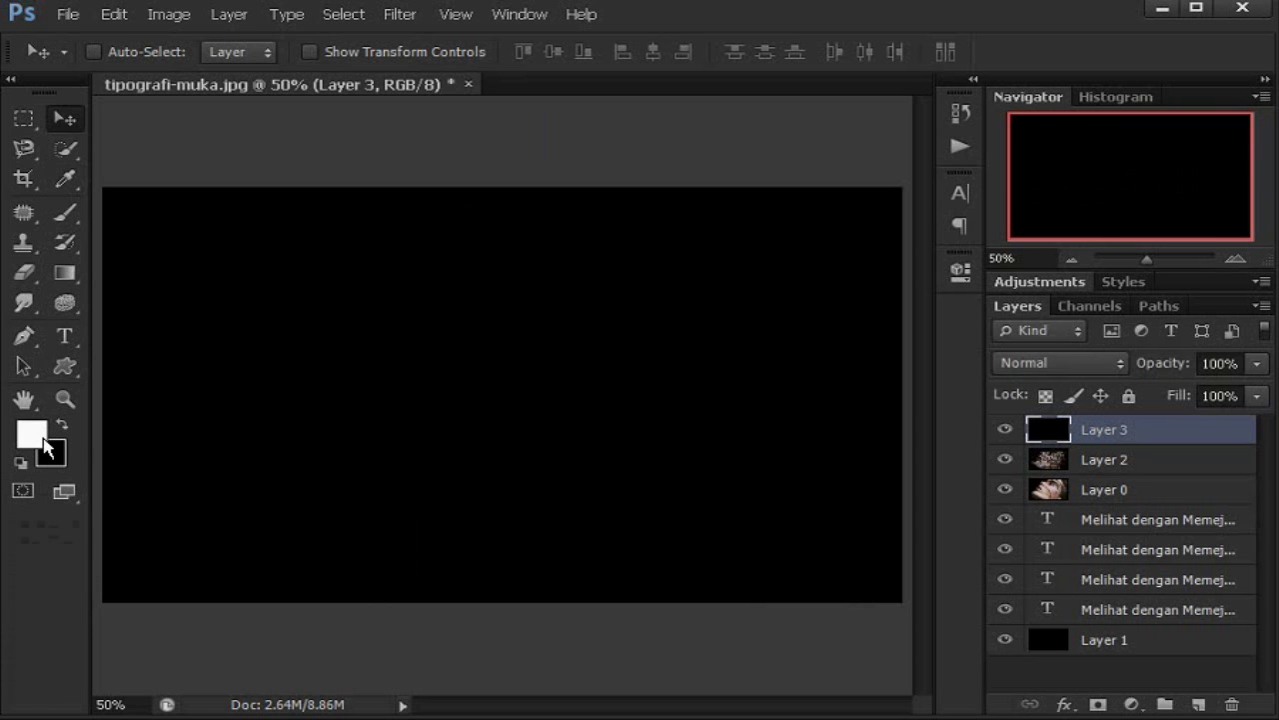
Step: Check the foreground and background colour swatches in the Color Picker without changing them
left_click(35, 432)
left_click(1166, 377)
left_click(52, 455)
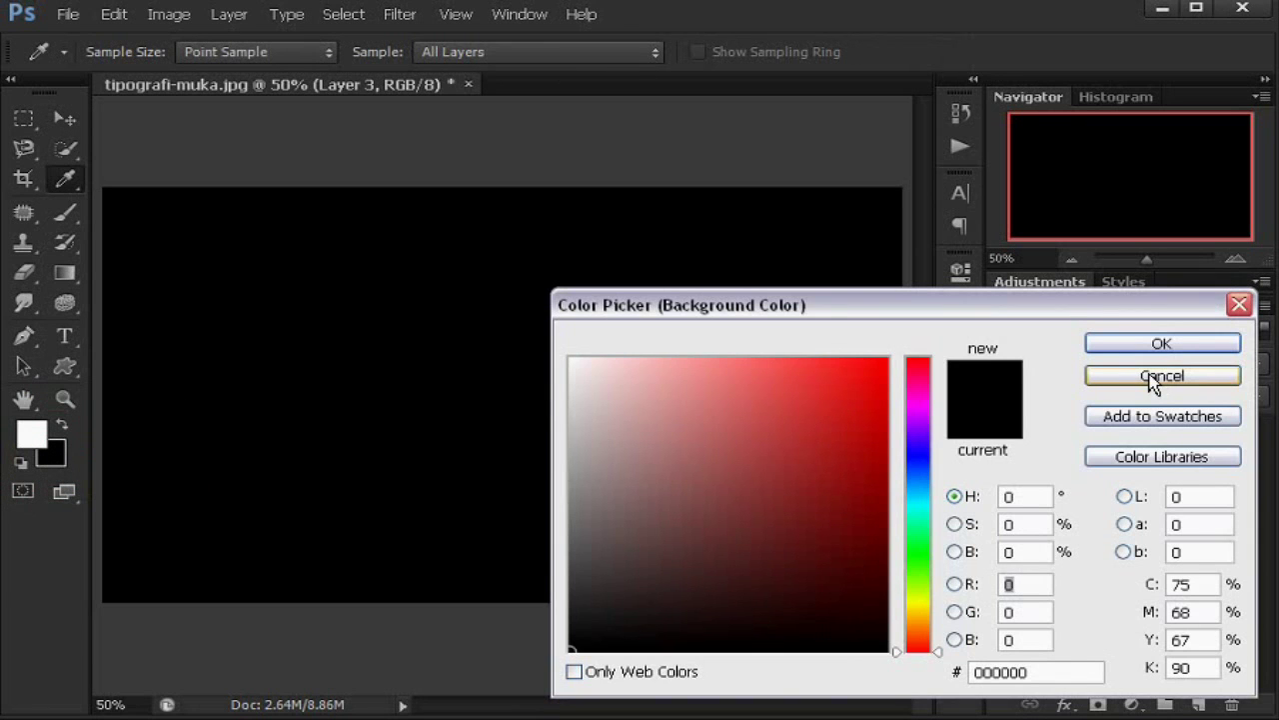
left_click(1154, 385)
key("v")
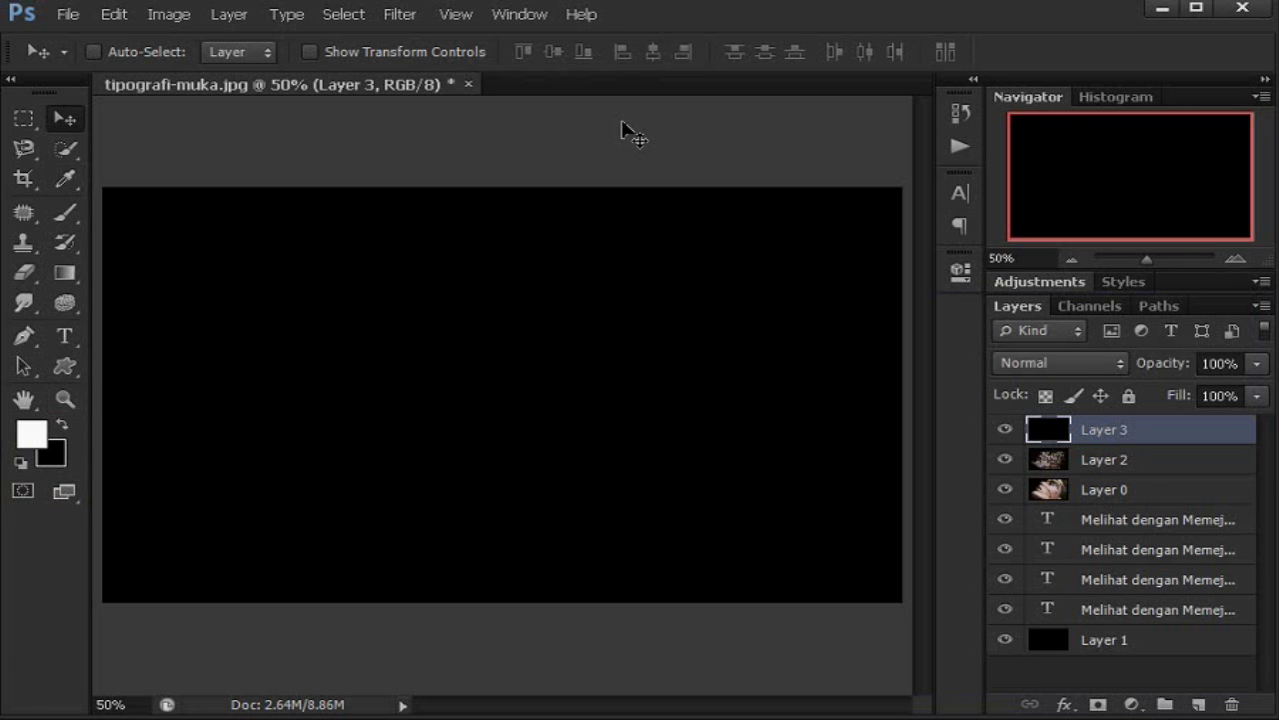
Step: Render clouds on Layer 3 and set its blend mode to Color Dodge
left_click(399, 14)
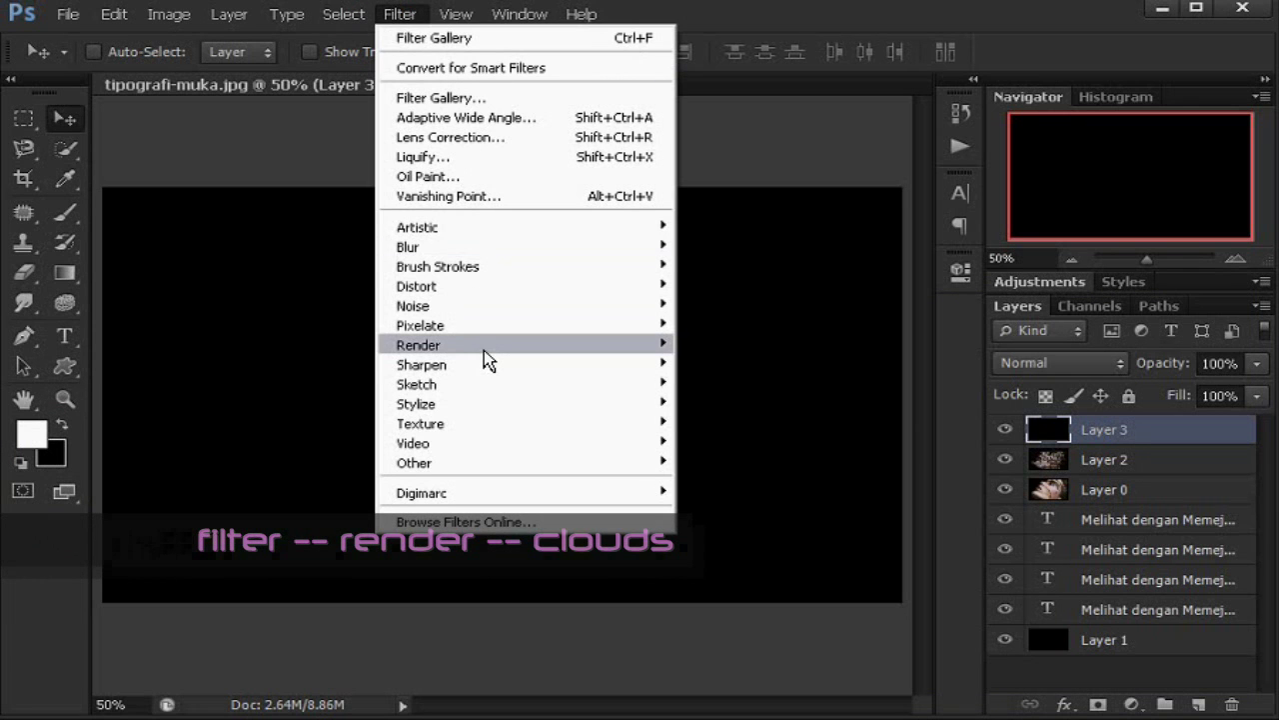
mouse_move(418, 345)
left_click(728, 343)
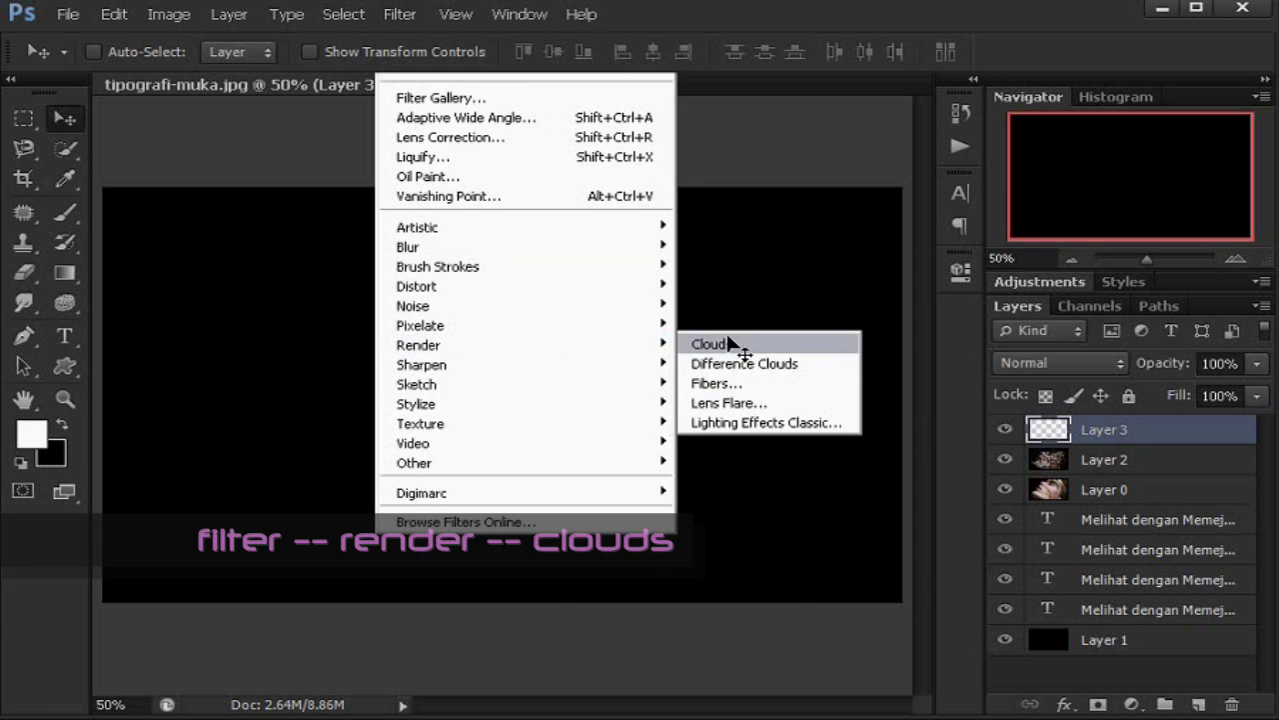
left_click(728, 343)
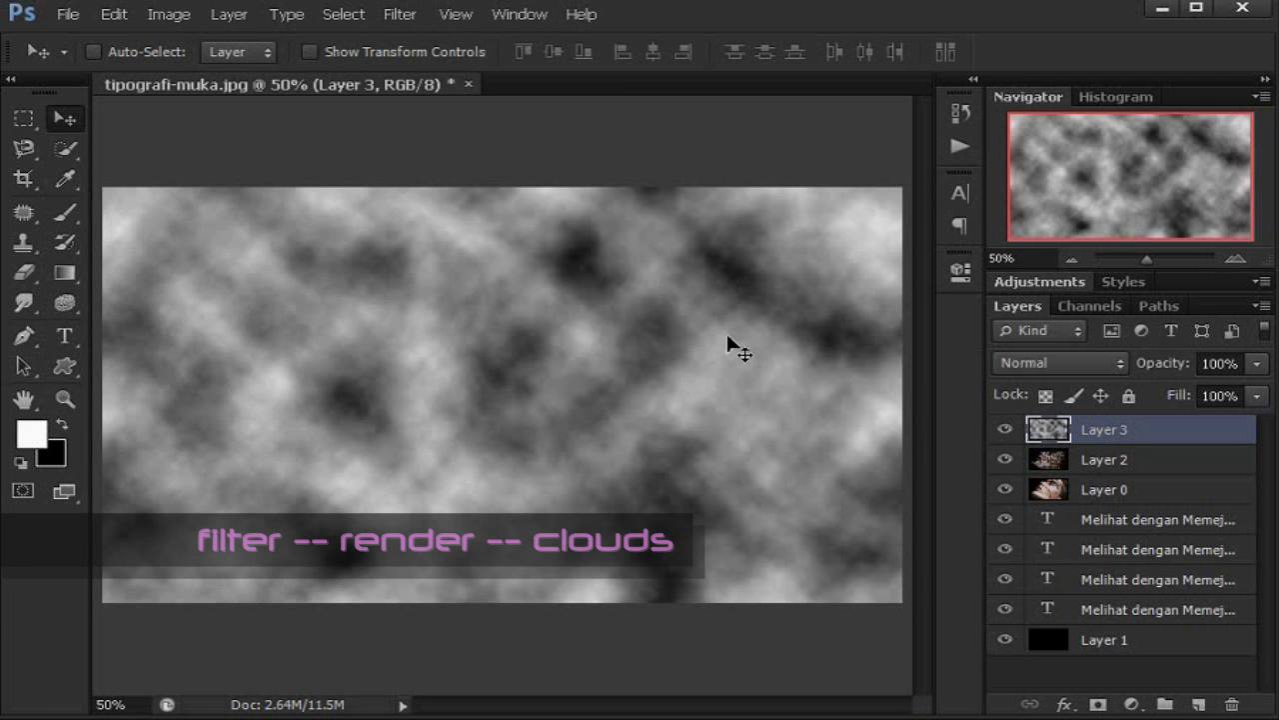
left_click(1038, 370)
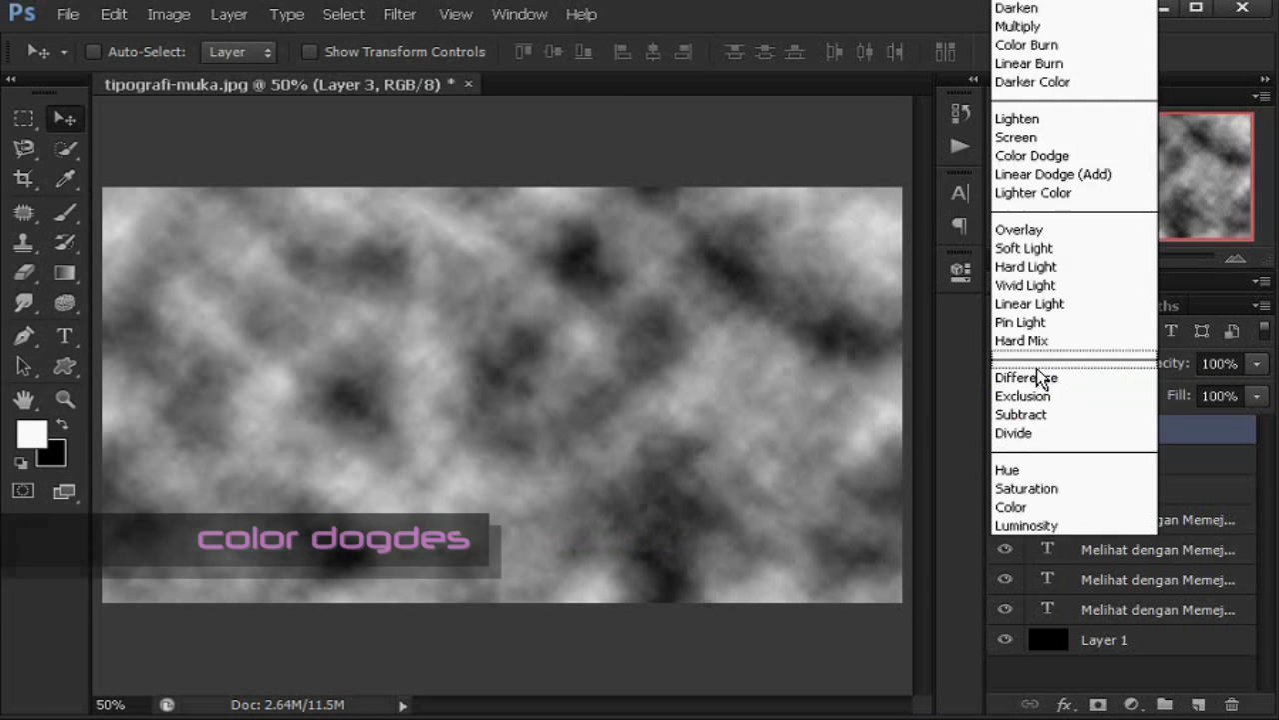
left_click(1049, 157)
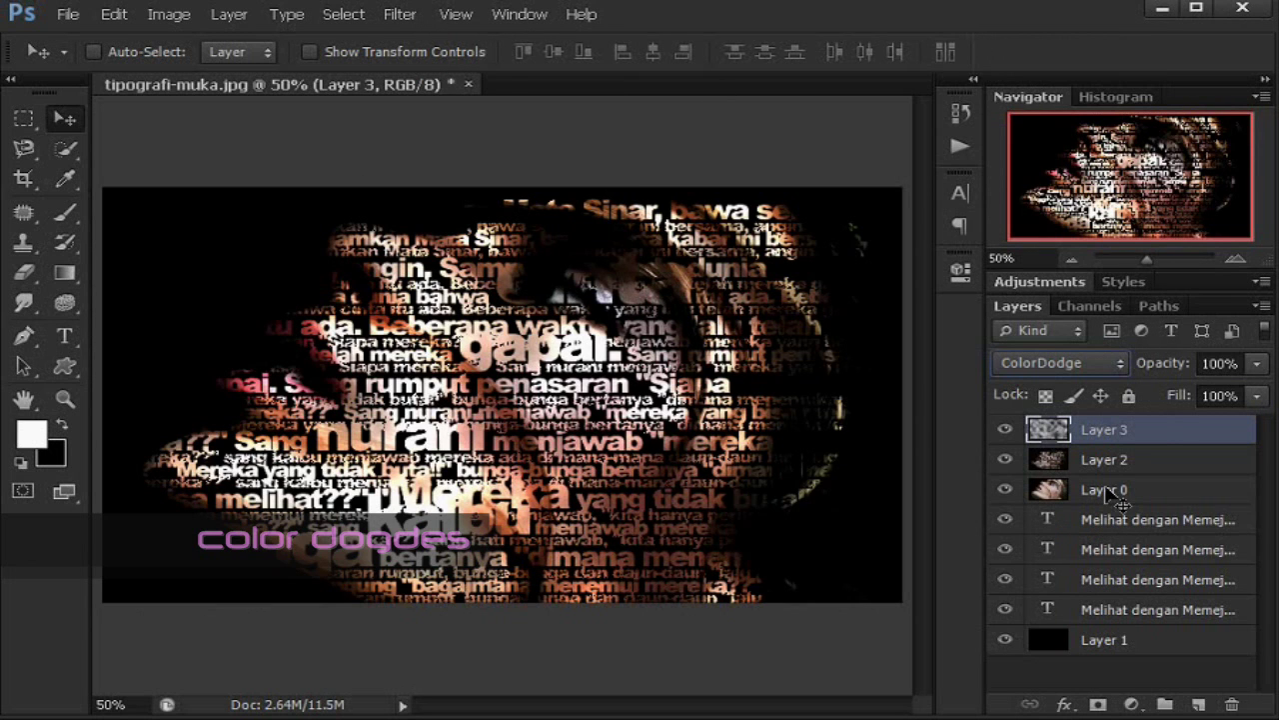
Step: Lower Layer 3's opacity to 50% and toggle its visibility to compare
left_click(1209, 363)
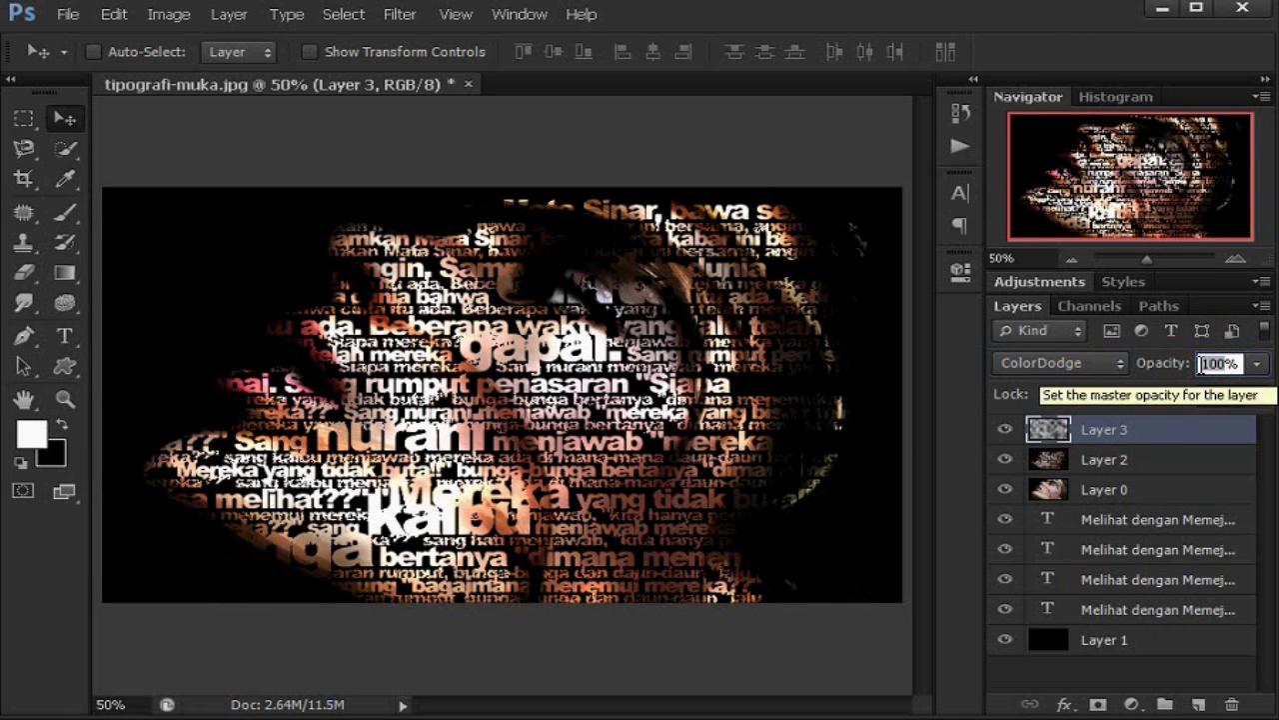
type("50")
key("Return")
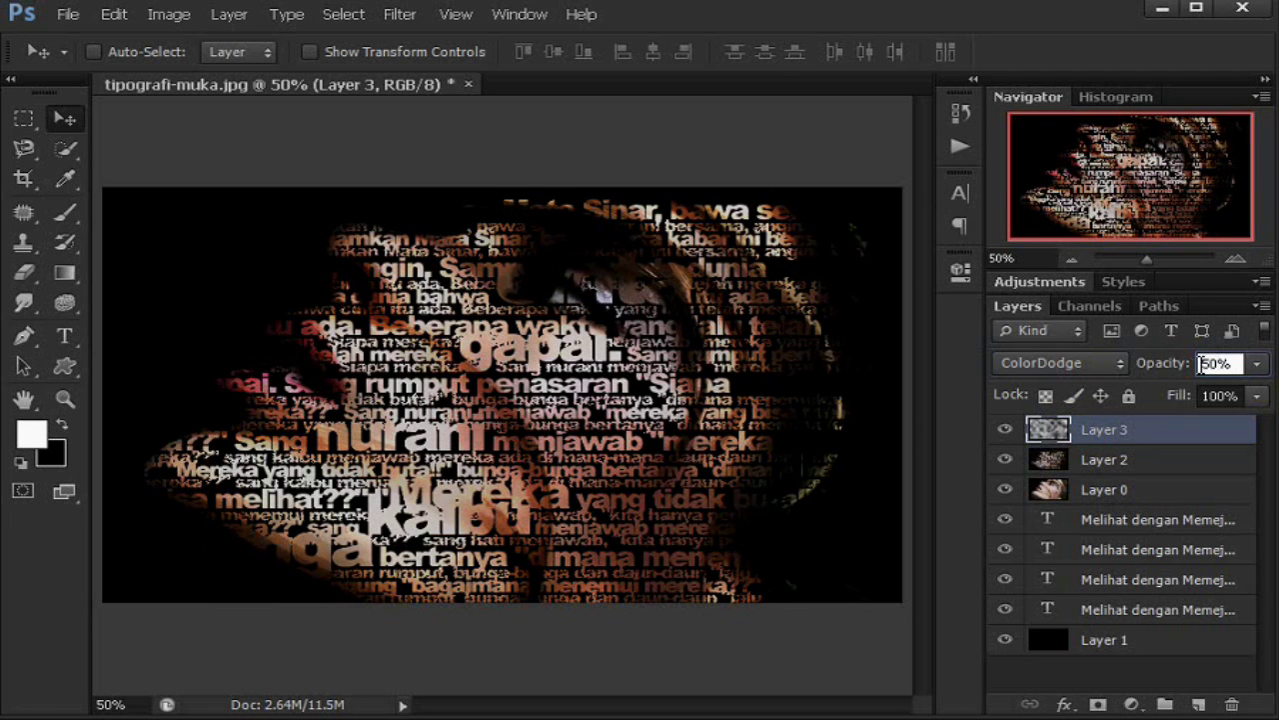
left_click(1004, 430)
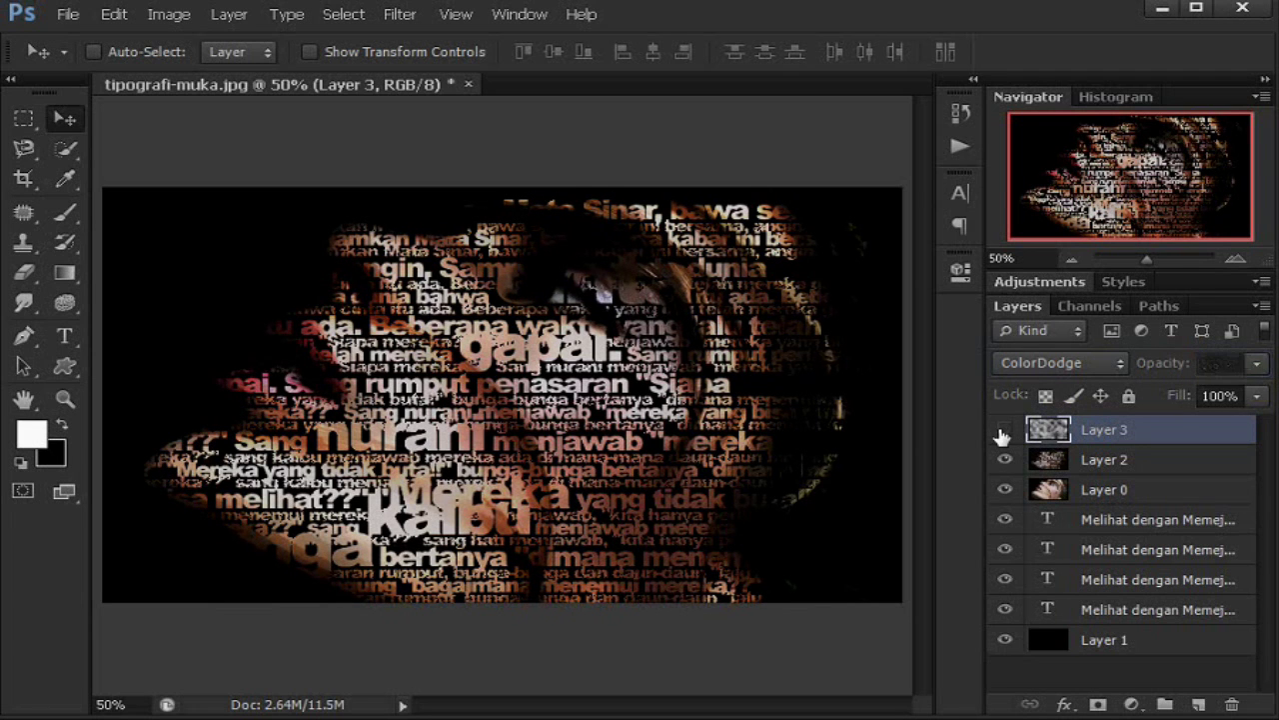
left_click(1004, 430)
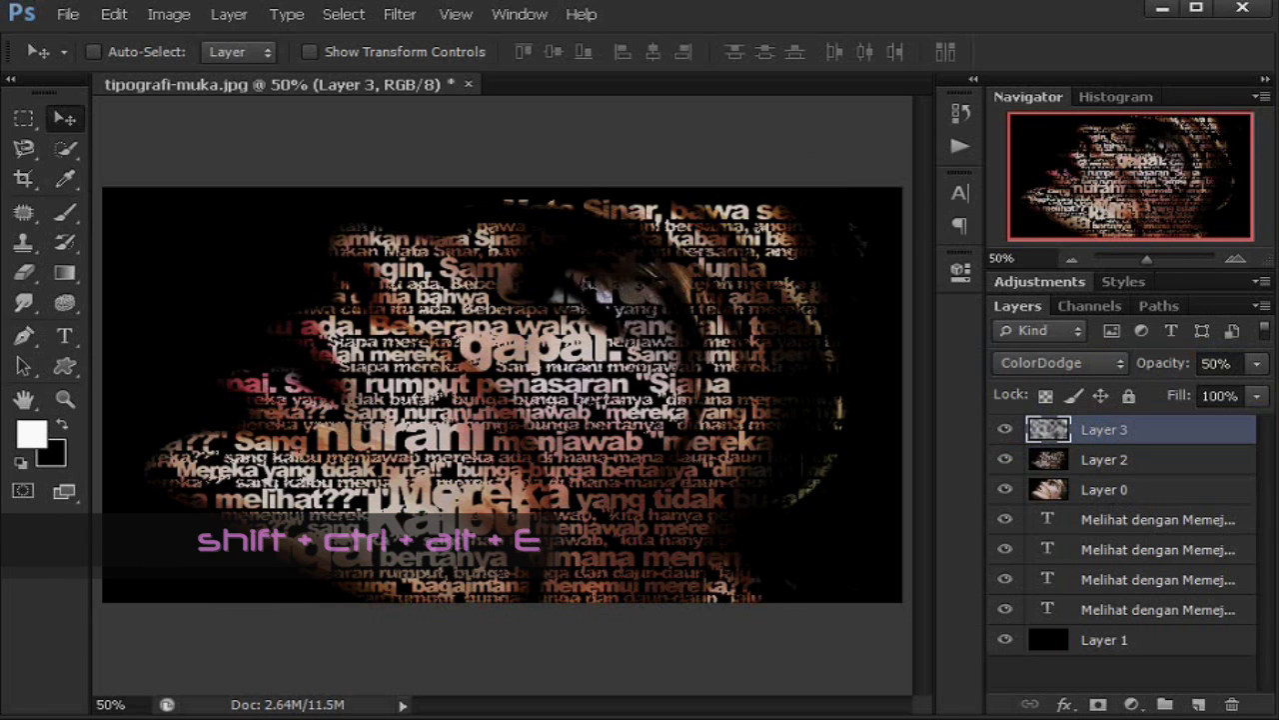
Step: Stamp visible layers into Layer 4 and apply Motion Blur at 86° angle, 5 pixels distance
key("ctrl+shift+alt+e")
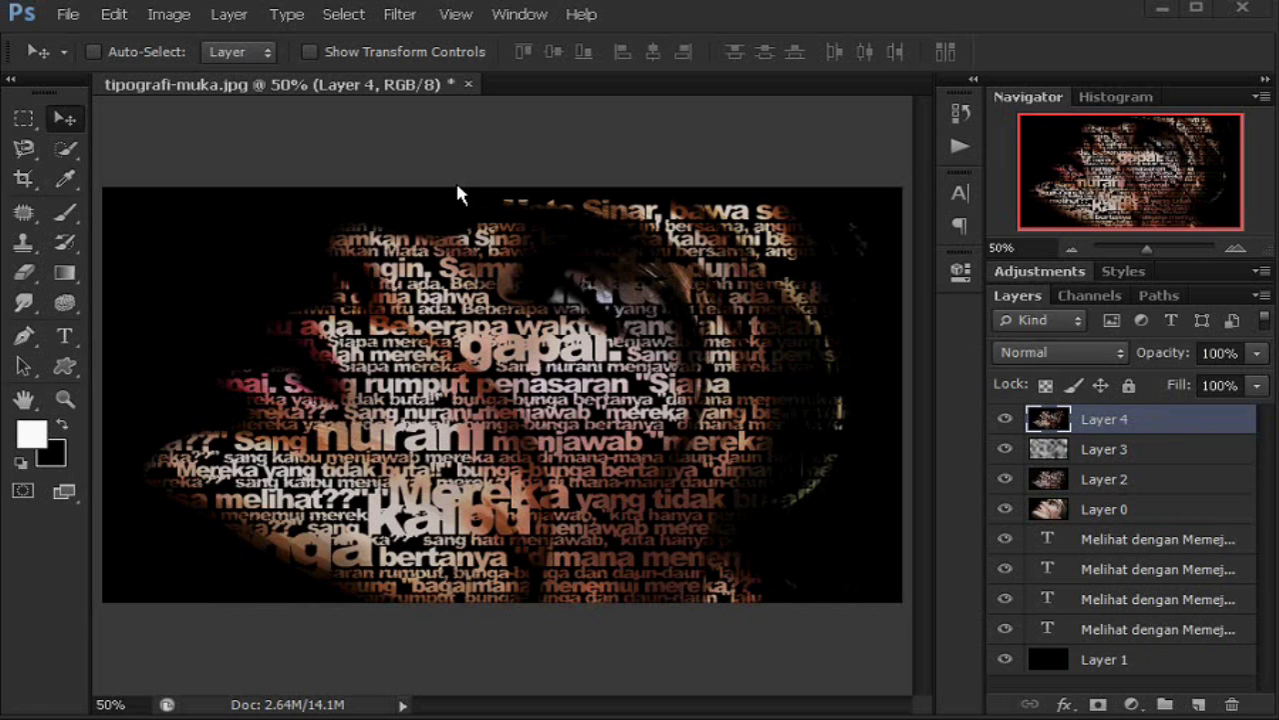
left_click(418, 22)
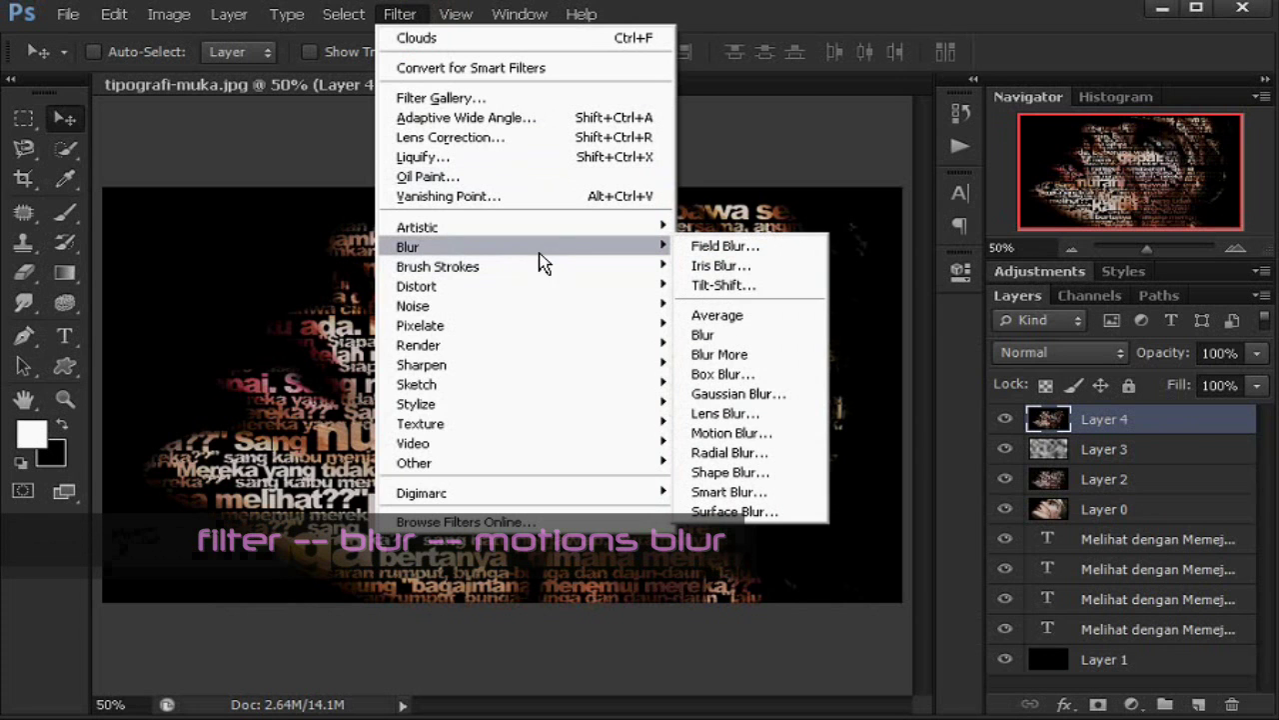
mouse_move(408, 247)
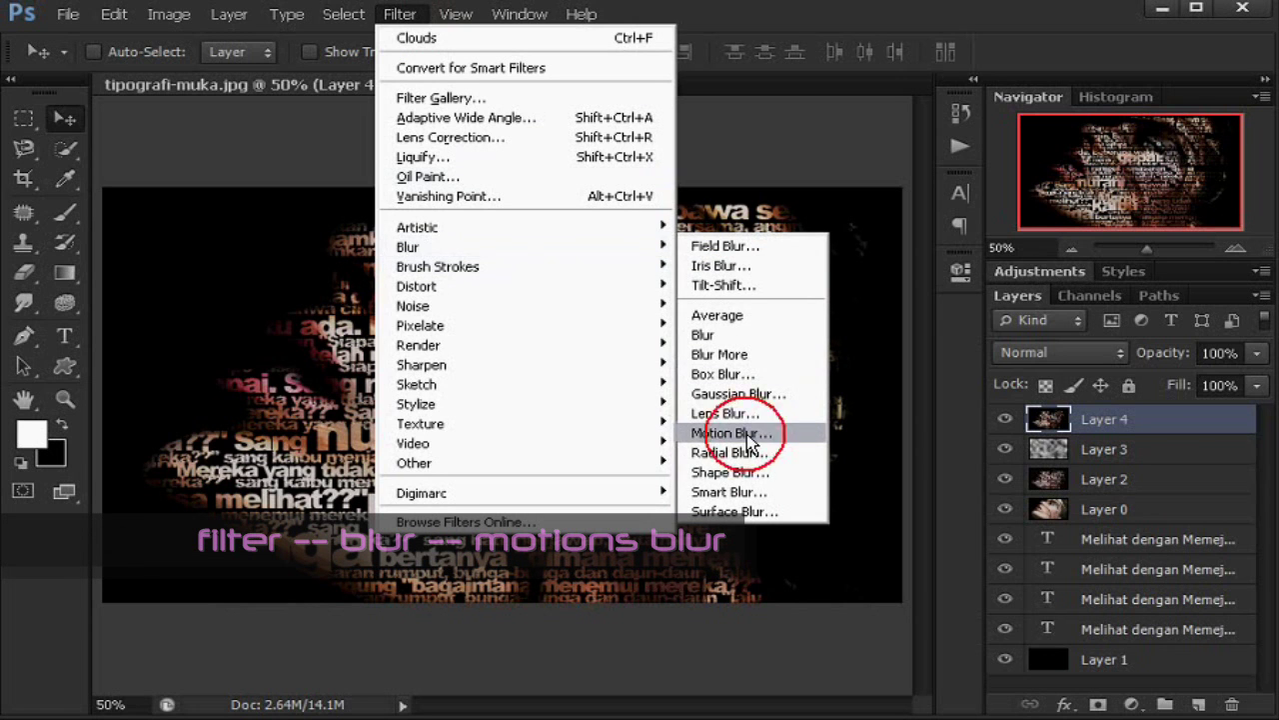
left_click(752, 440)
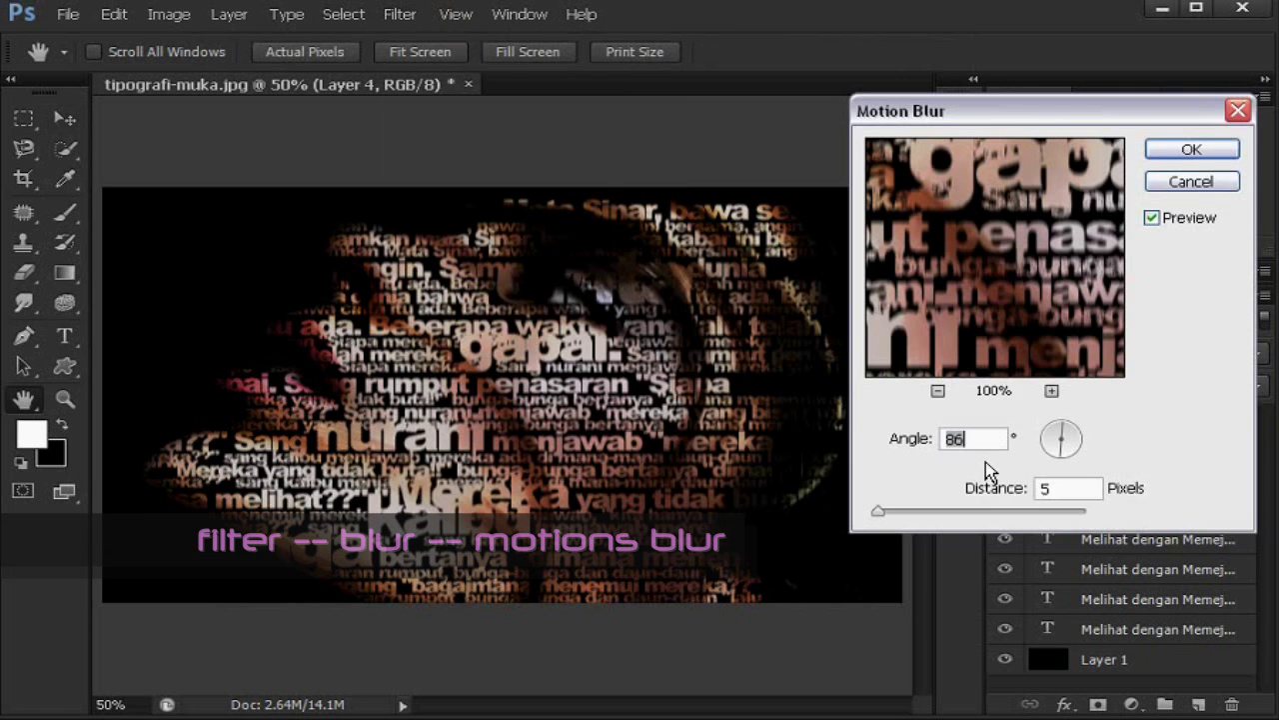
left_click(982, 440)
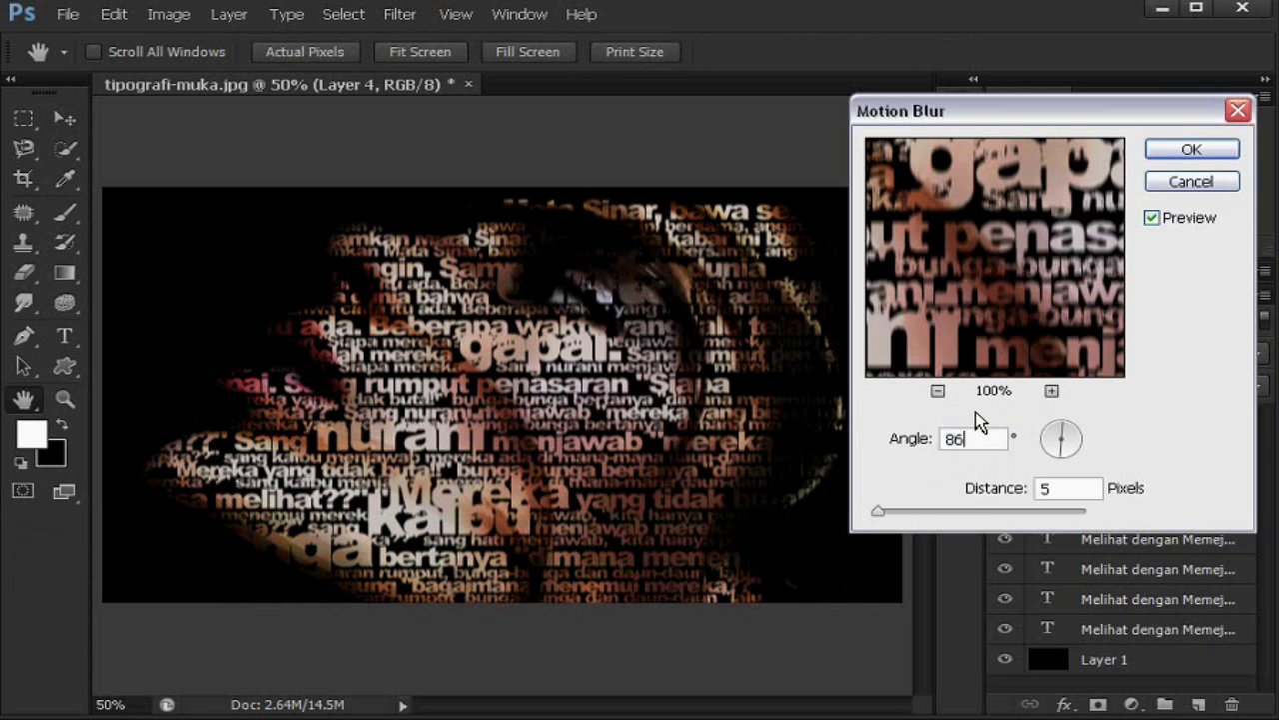
left_click(1064, 488)
left_click(1198, 152)
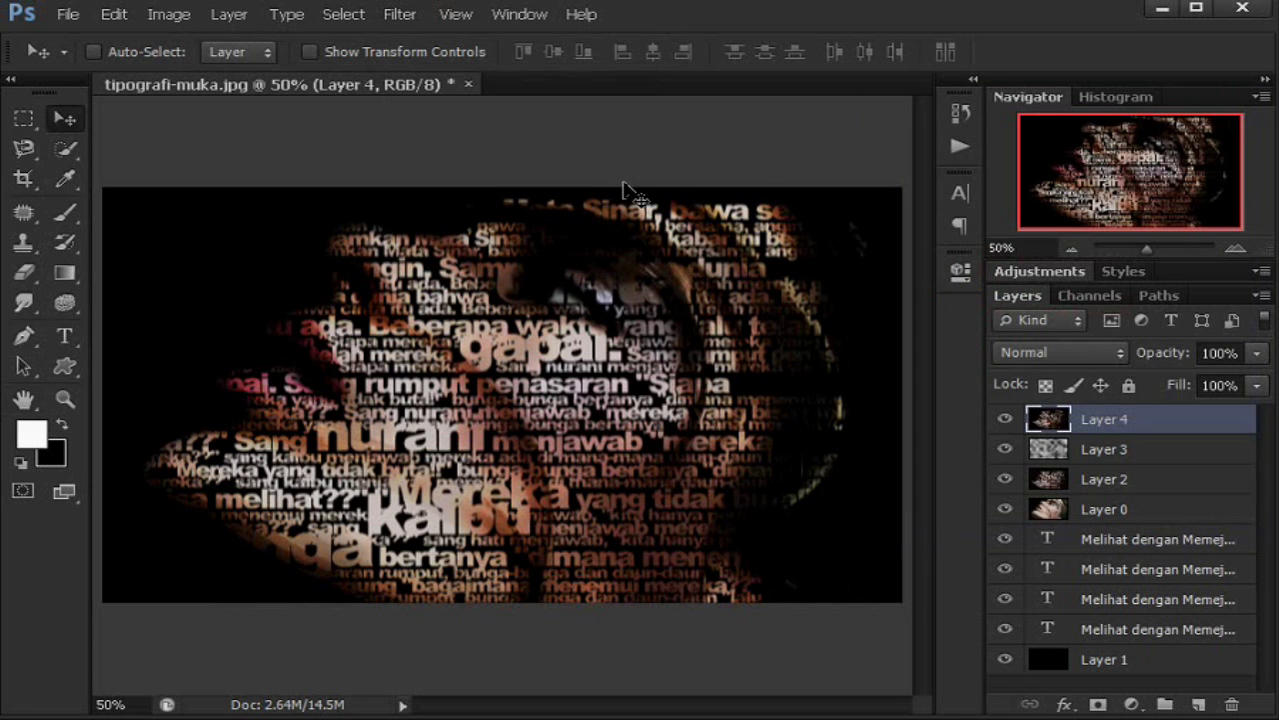
Step: Blend Layer 4 in Soft Light at 37% opacity, toggling its visibility to compare
left_click(1044, 354)
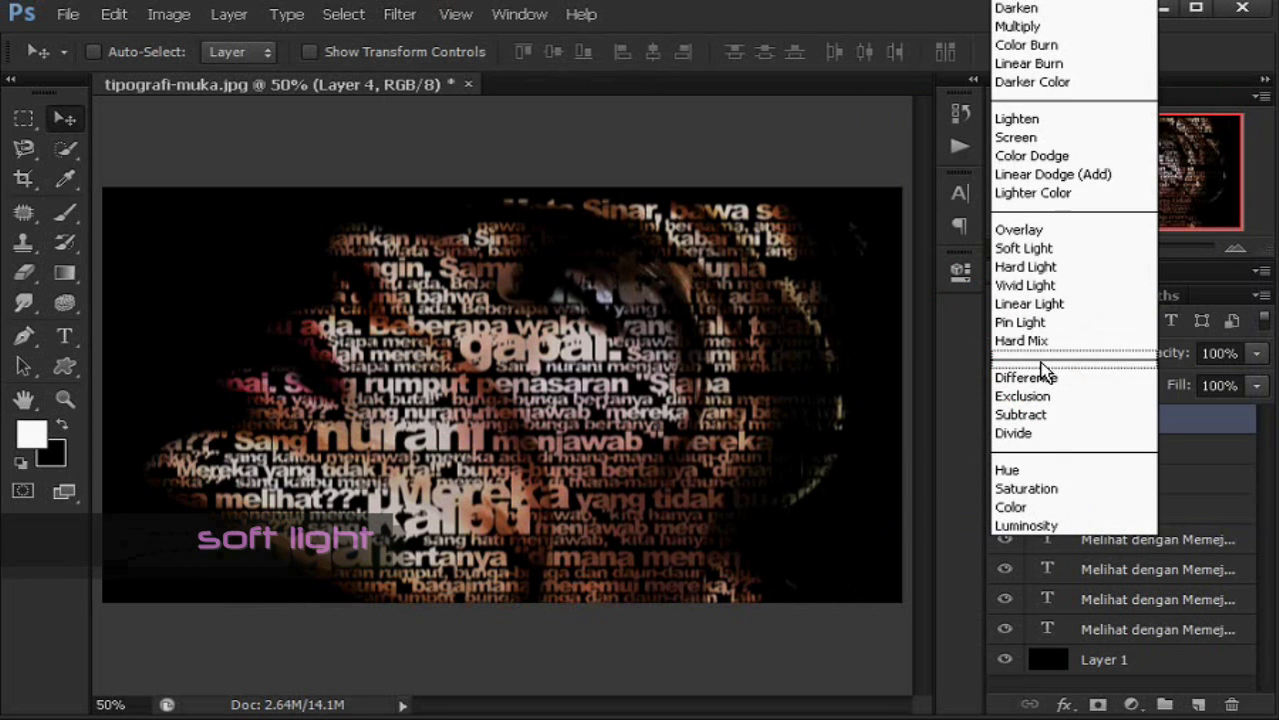
left_click(1040, 249)
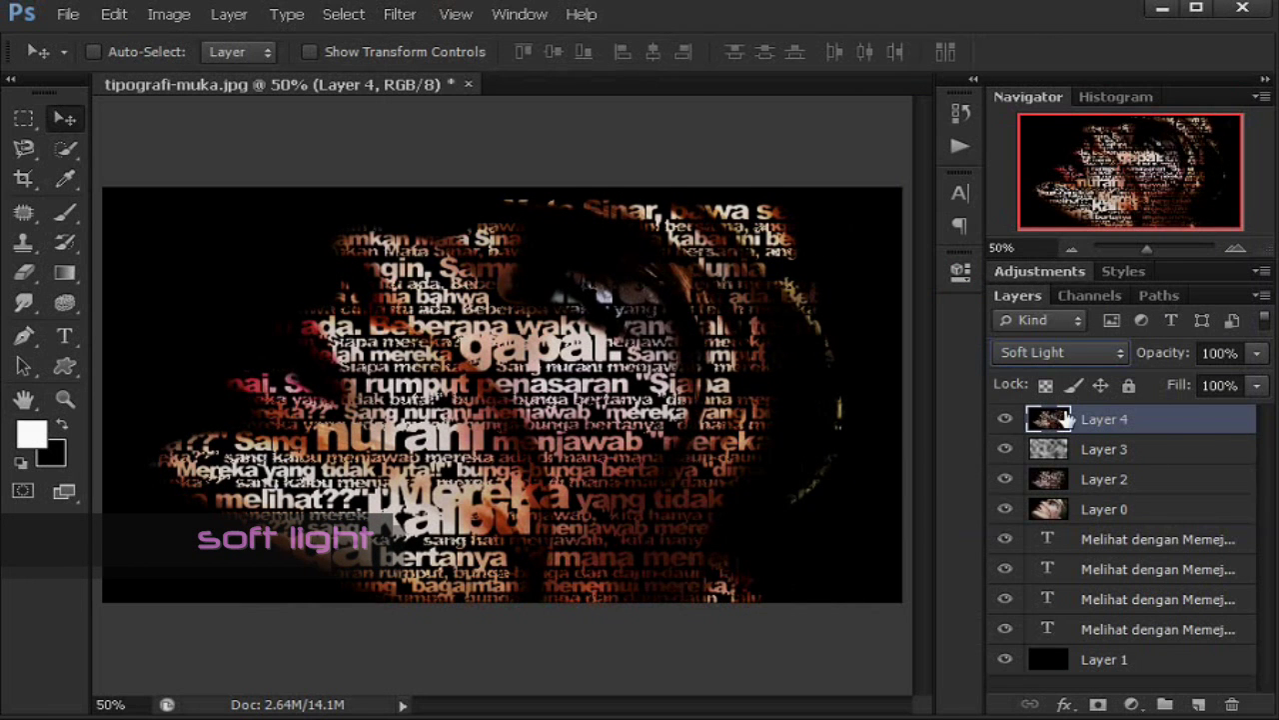
left_click(1257, 353)
left_click_drag(1260, 385, 1180, 391)
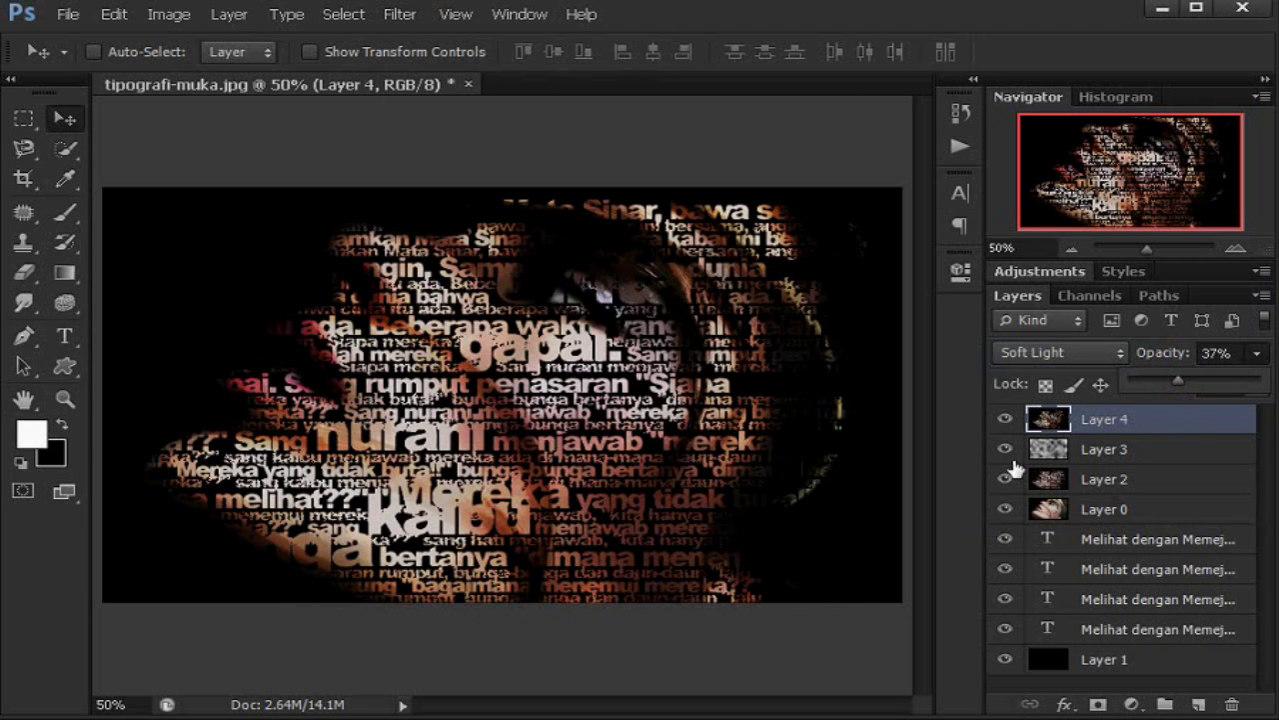
left_click(1002, 427)
left_click(1003, 428)
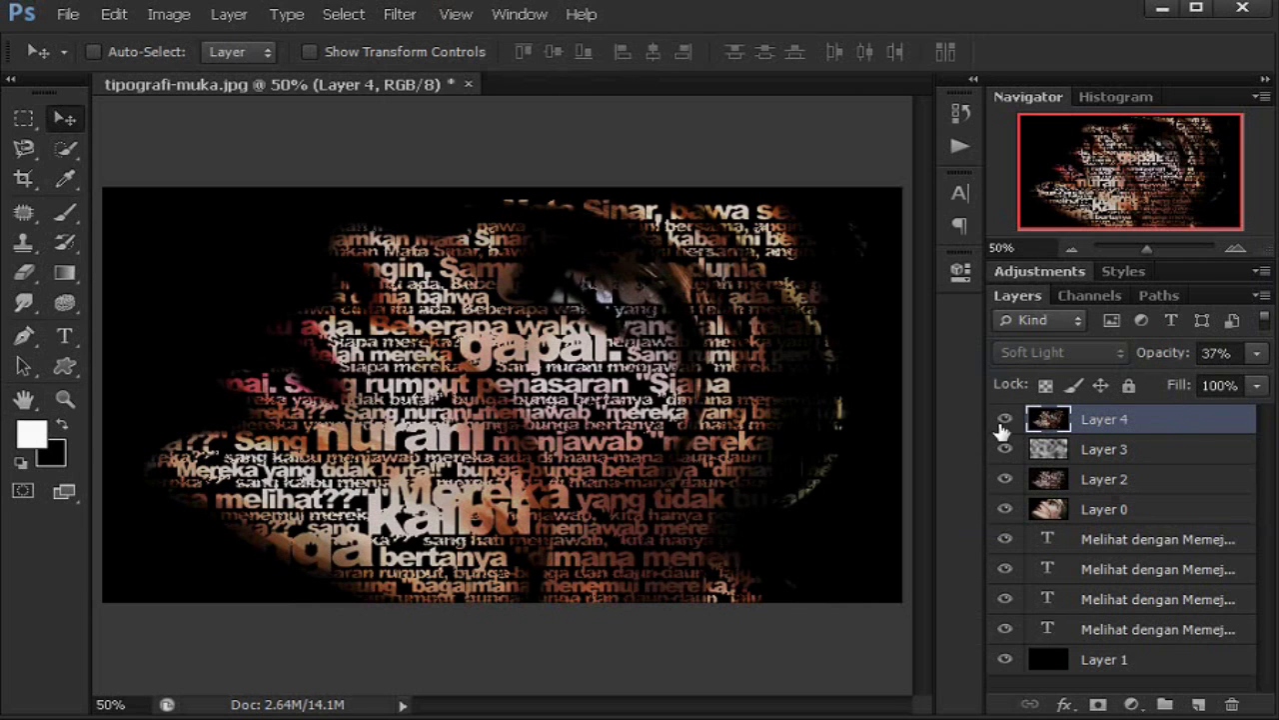
left_click(1002, 428)
left_click(1003, 428)
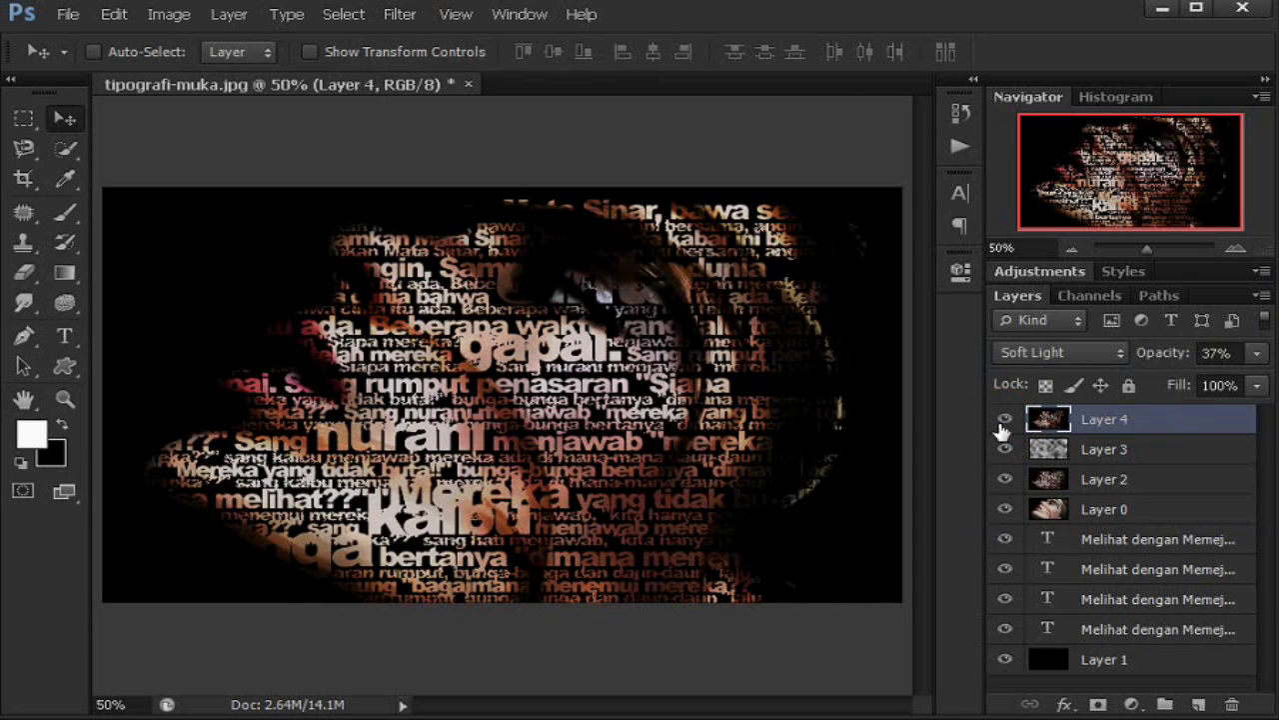
left_click(1002, 428)
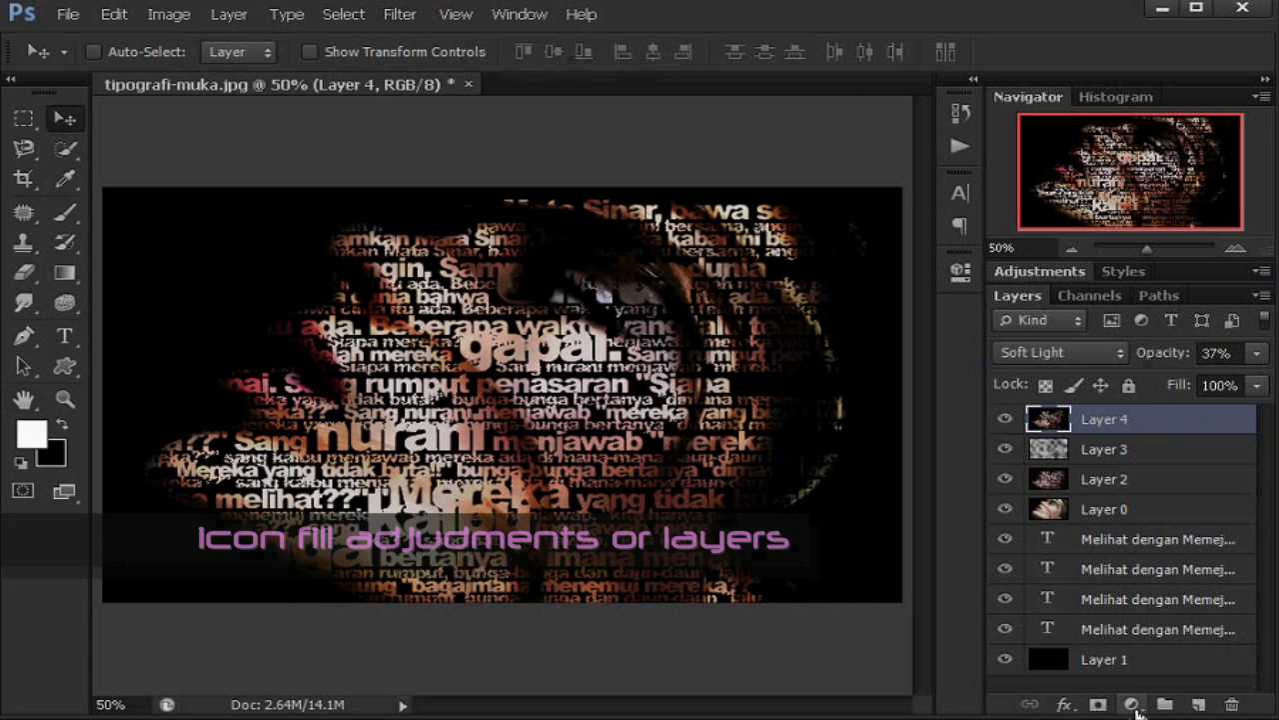
Step: Add a Hue/Saturation adjustment layer with Saturation -27 and collapse its Properties panel
left_click(1133, 704)
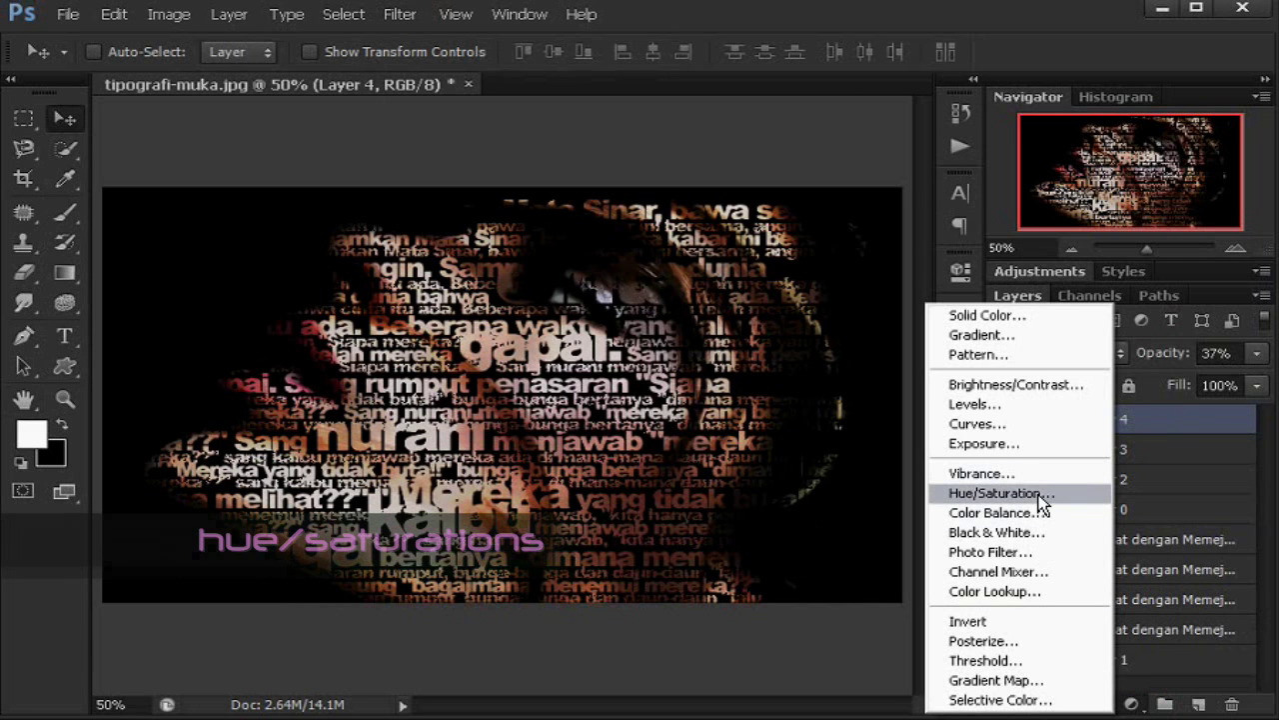
left_click(1040, 494)
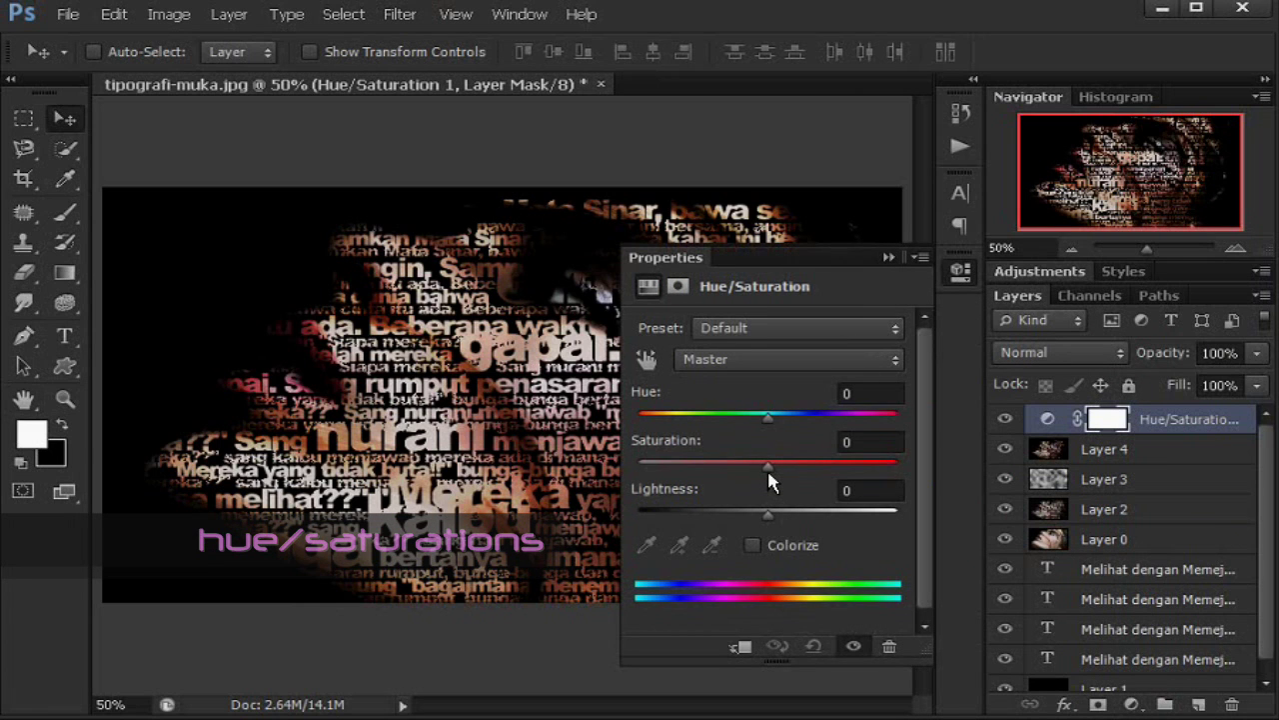
left_click_drag(767, 470, 733, 479)
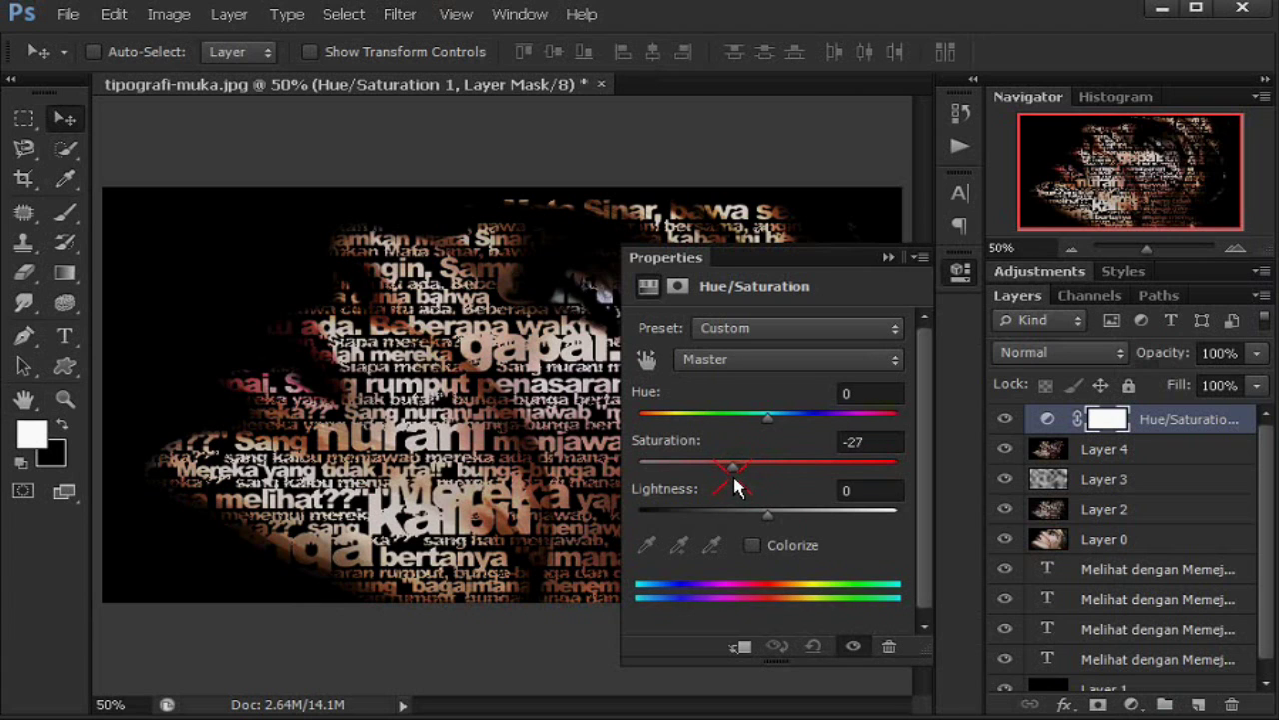
left_click(886, 257)
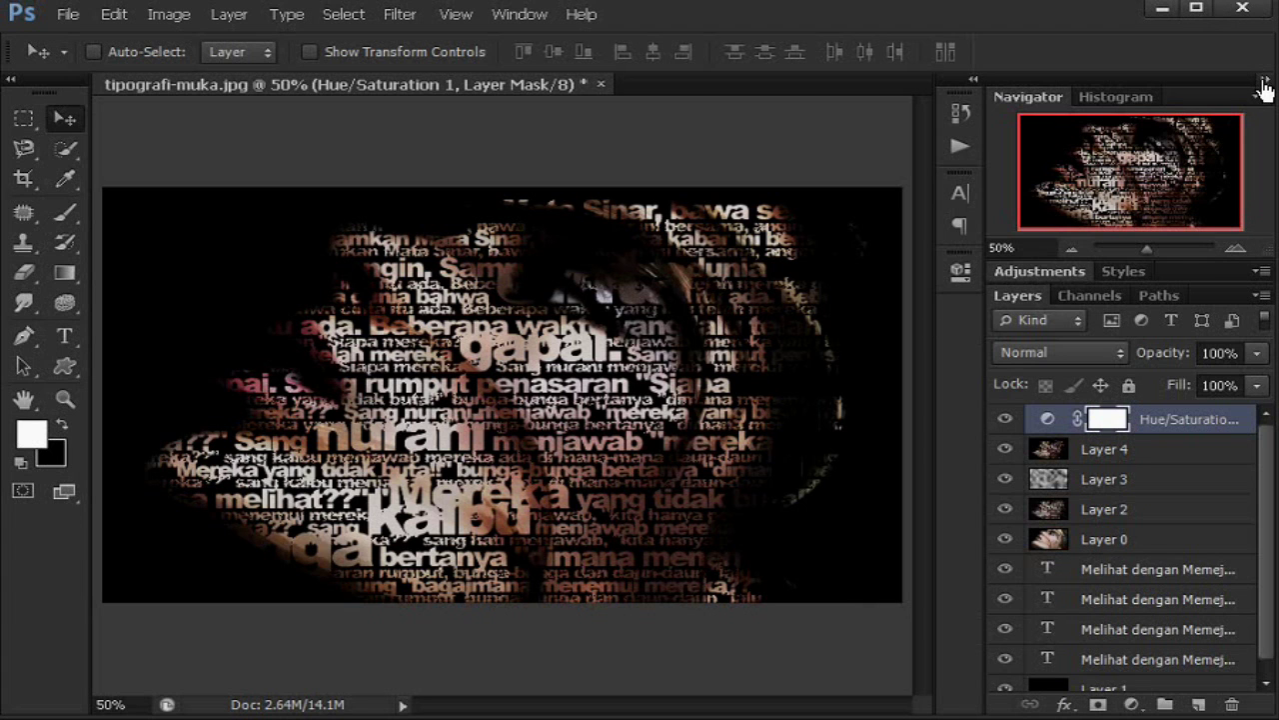
Step: Collapse the side panels and fit the finished portrait on screen
left_click(1264, 82)
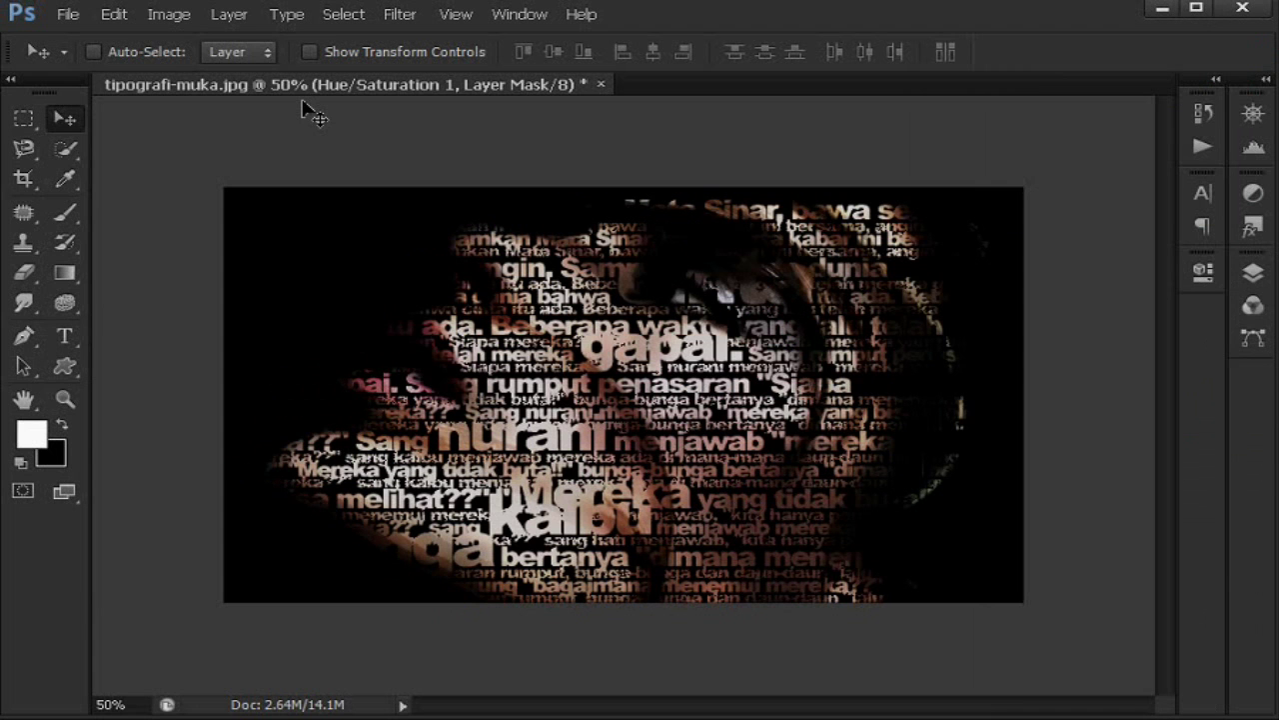
left_click(454, 18)
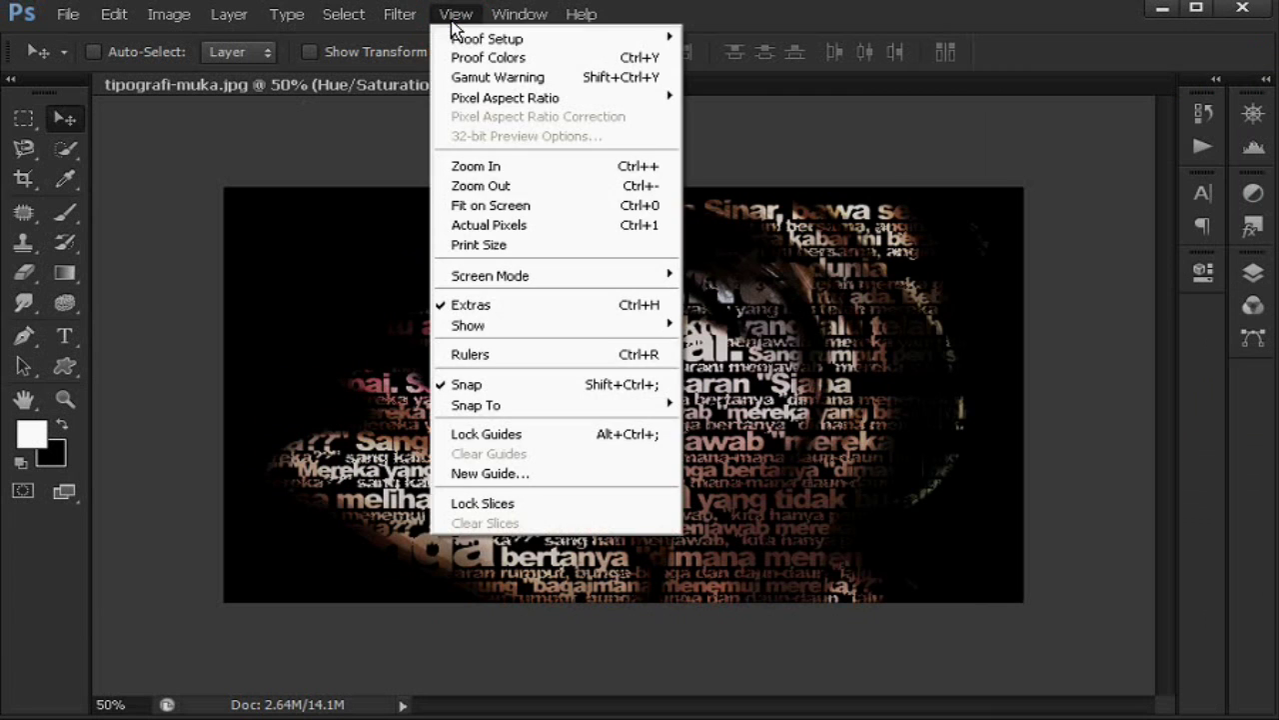
left_click(518, 205)
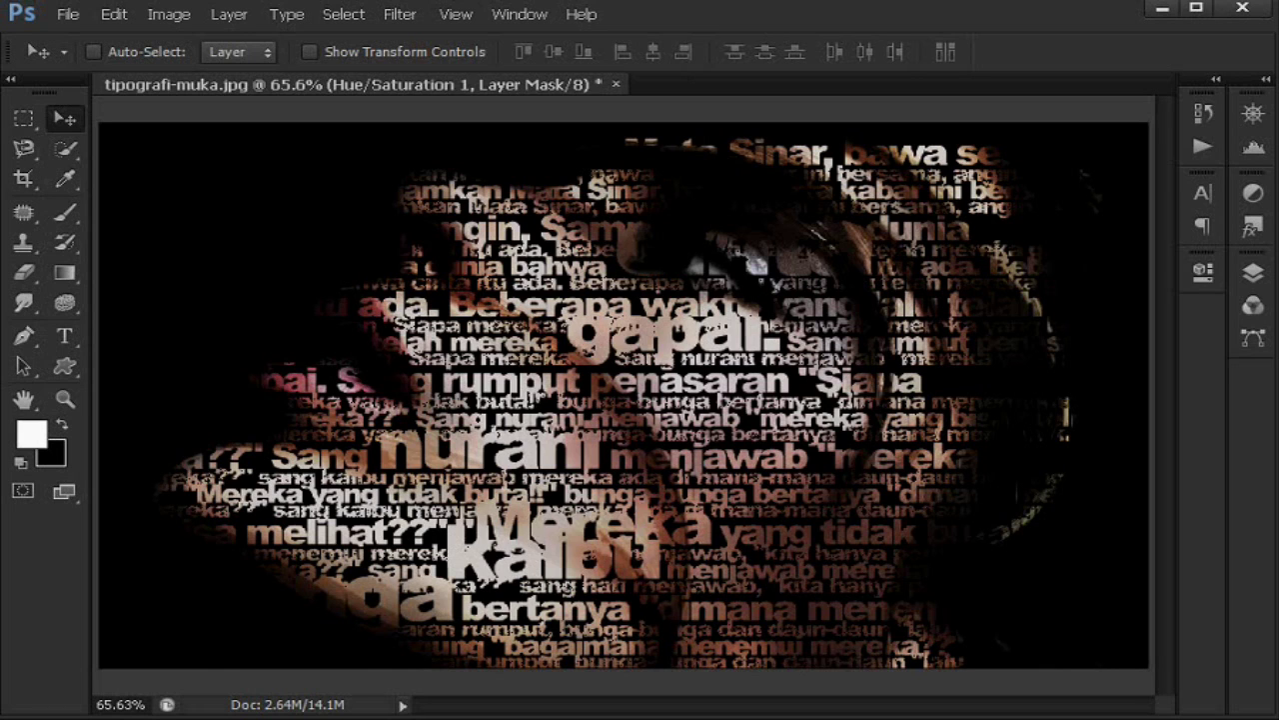
right_click(756, 3)
key("Escape")
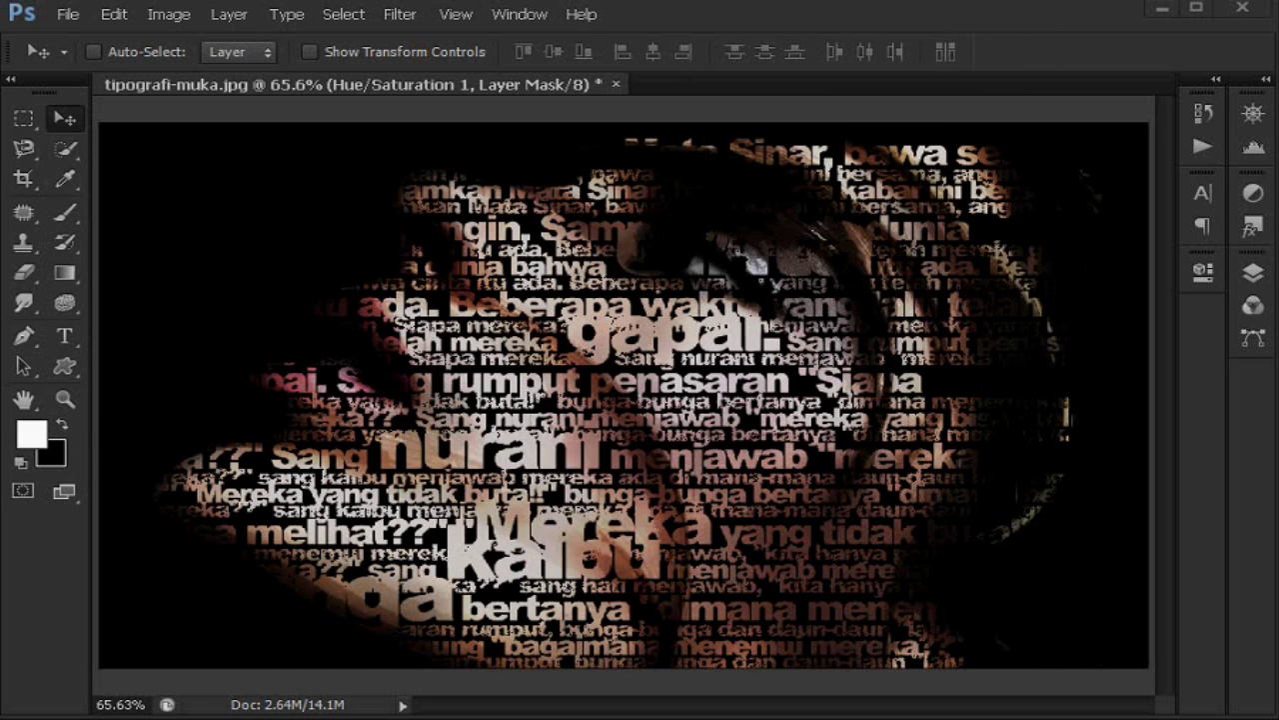